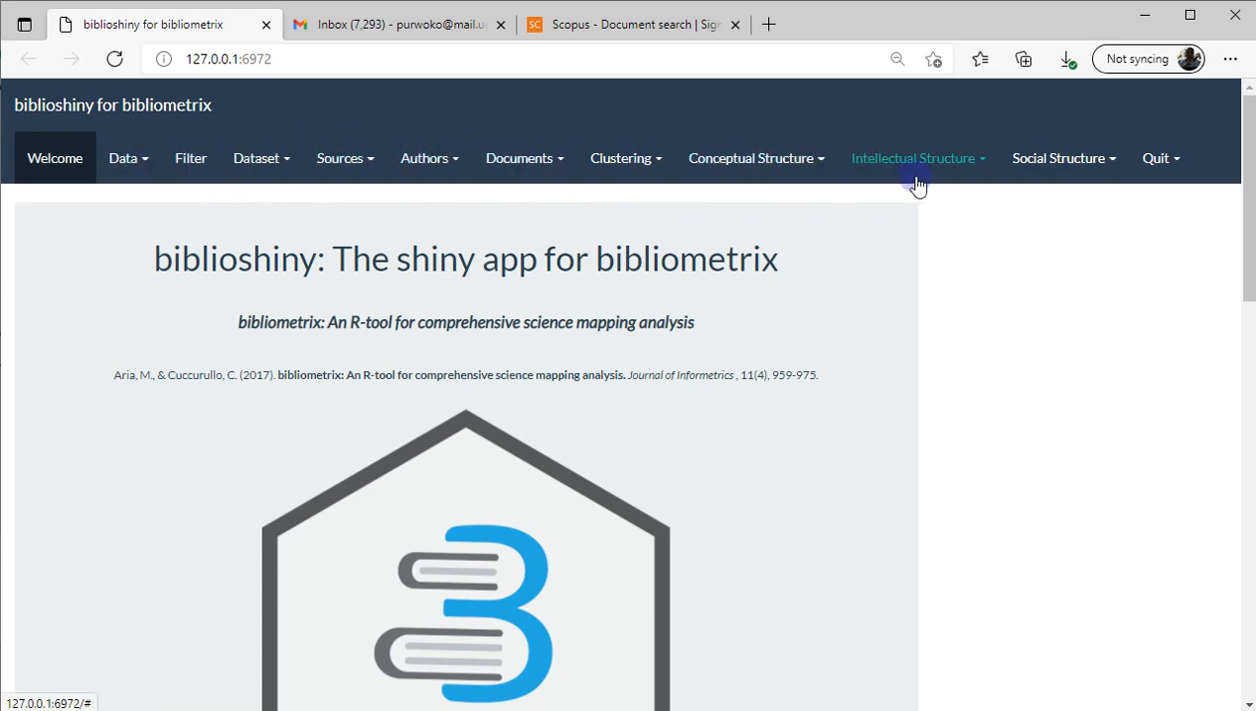
left_click(1172, 156)
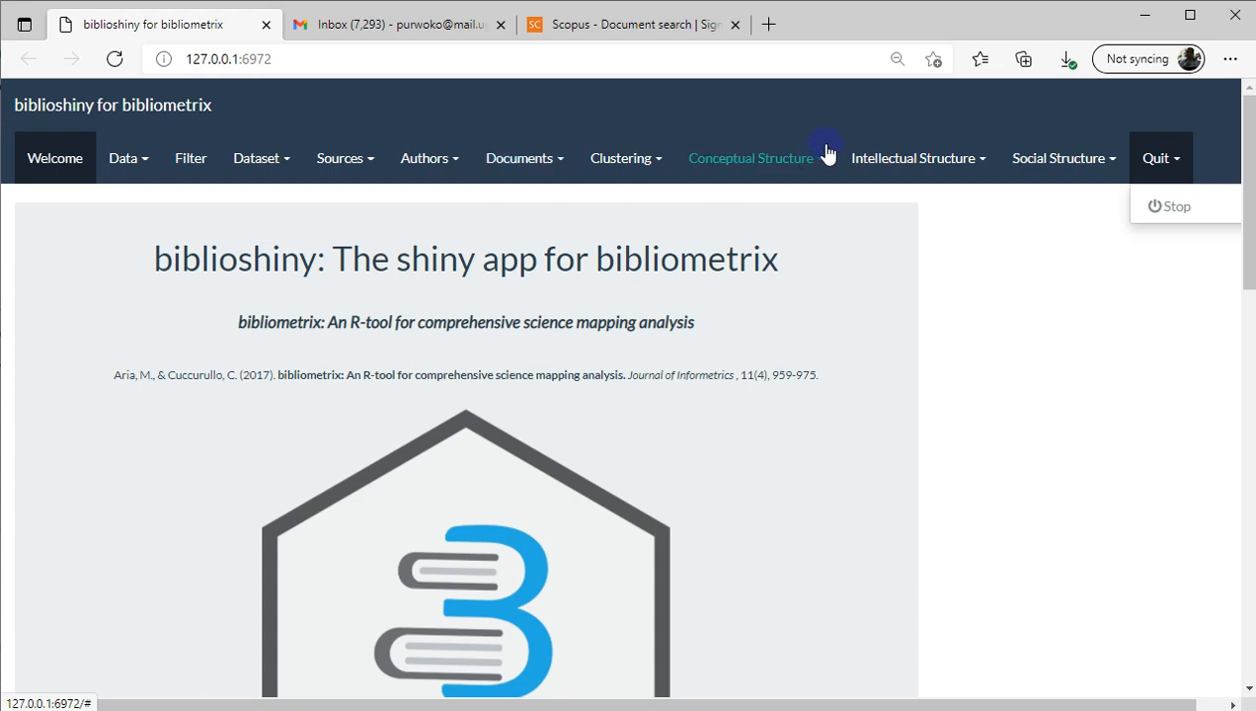
left_click(980, 257)
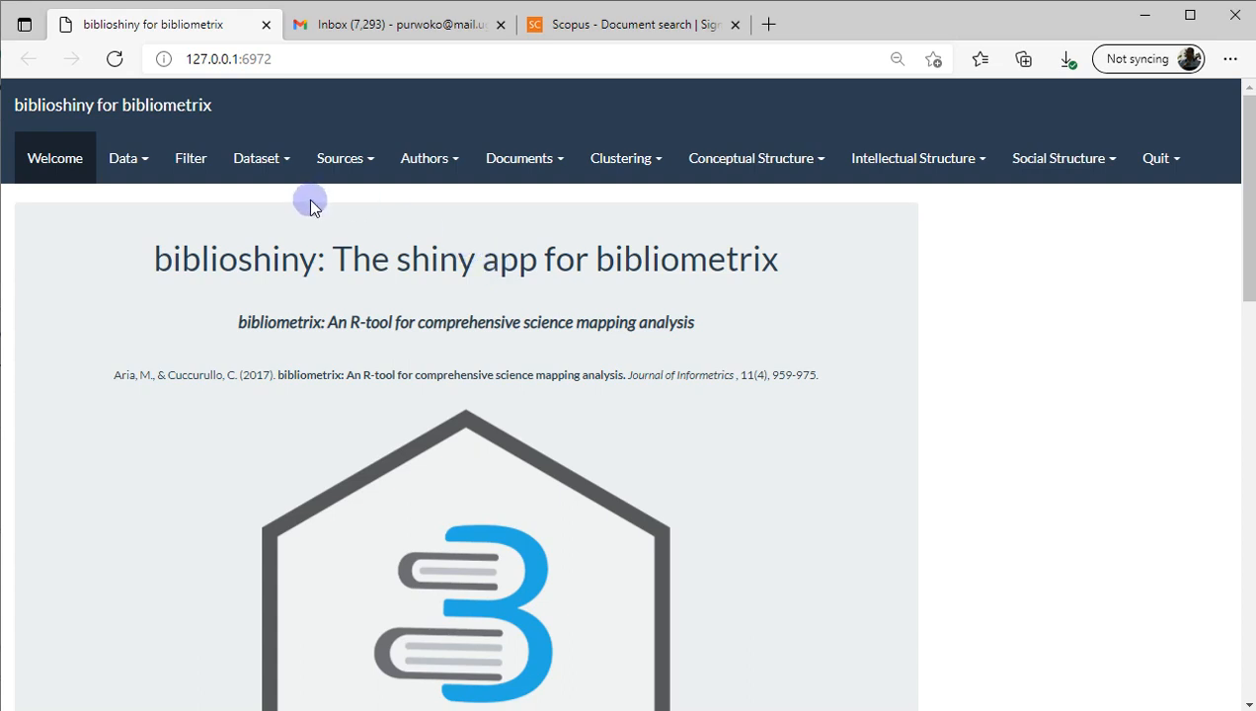
- Open the page for gathering data using APIs and view its available databases
left_click(121, 166)
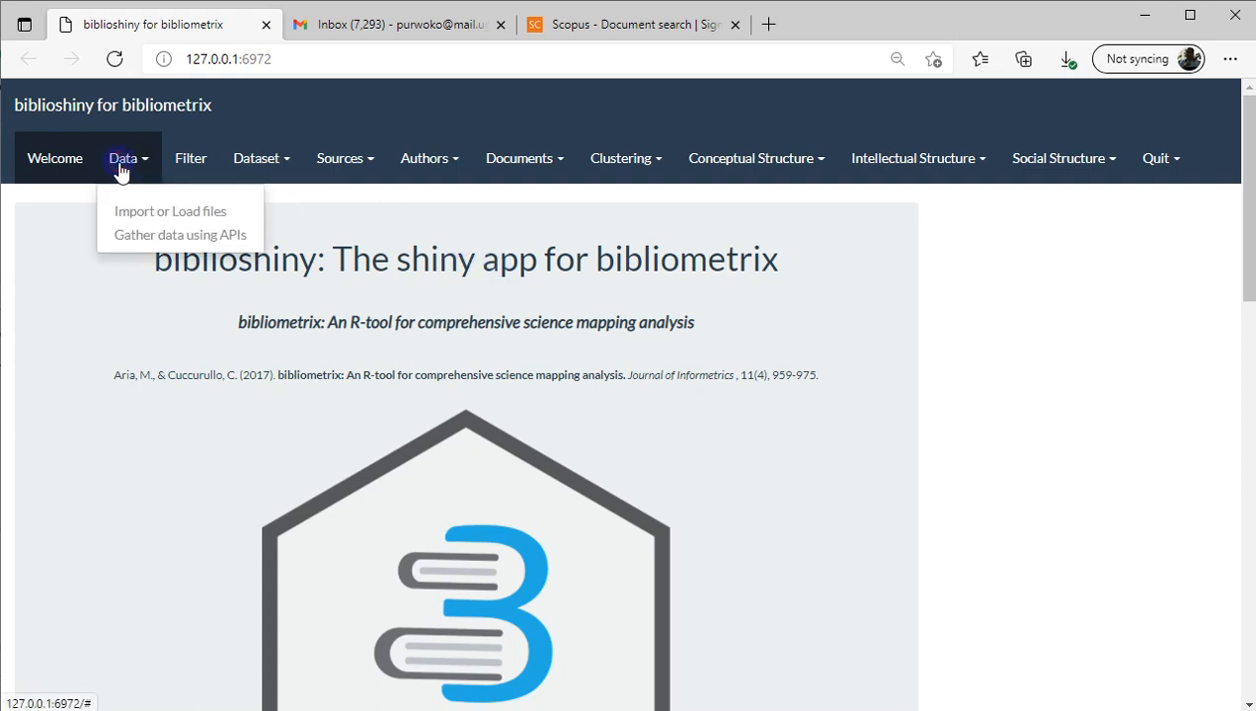
left_click(124, 164)
left_click(126, 164)
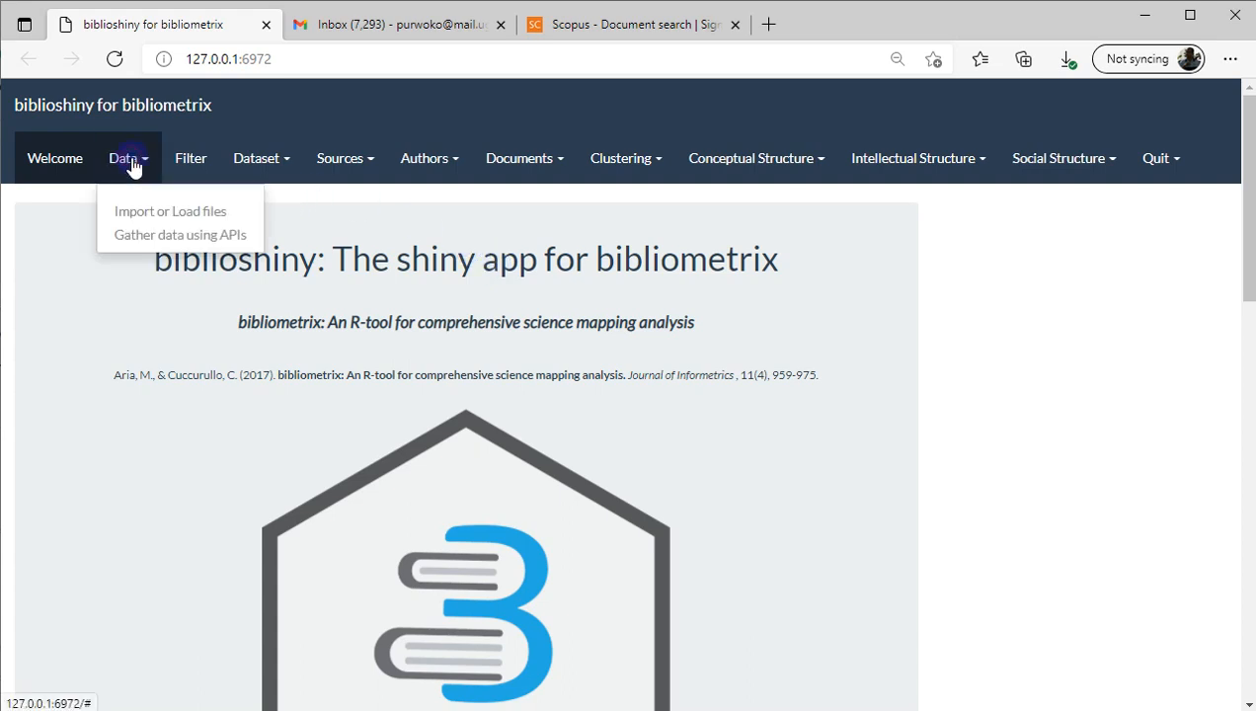
left_click(184, 247)
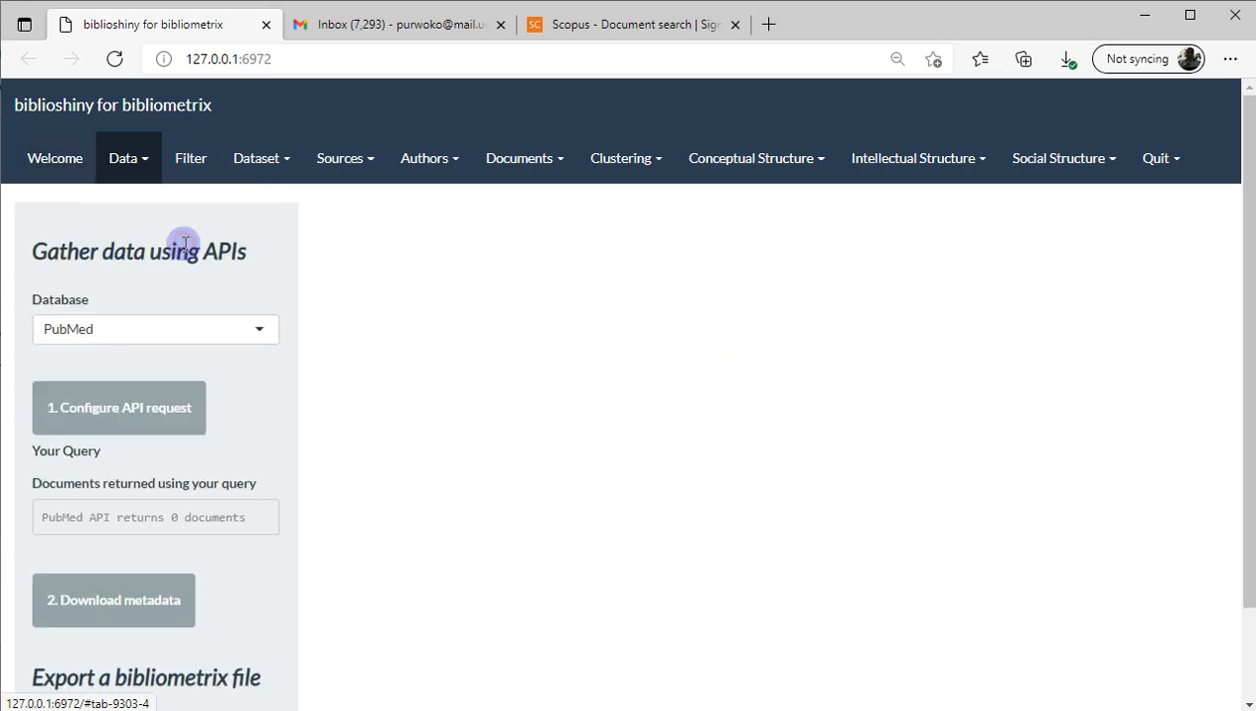
left_click(193, 329)
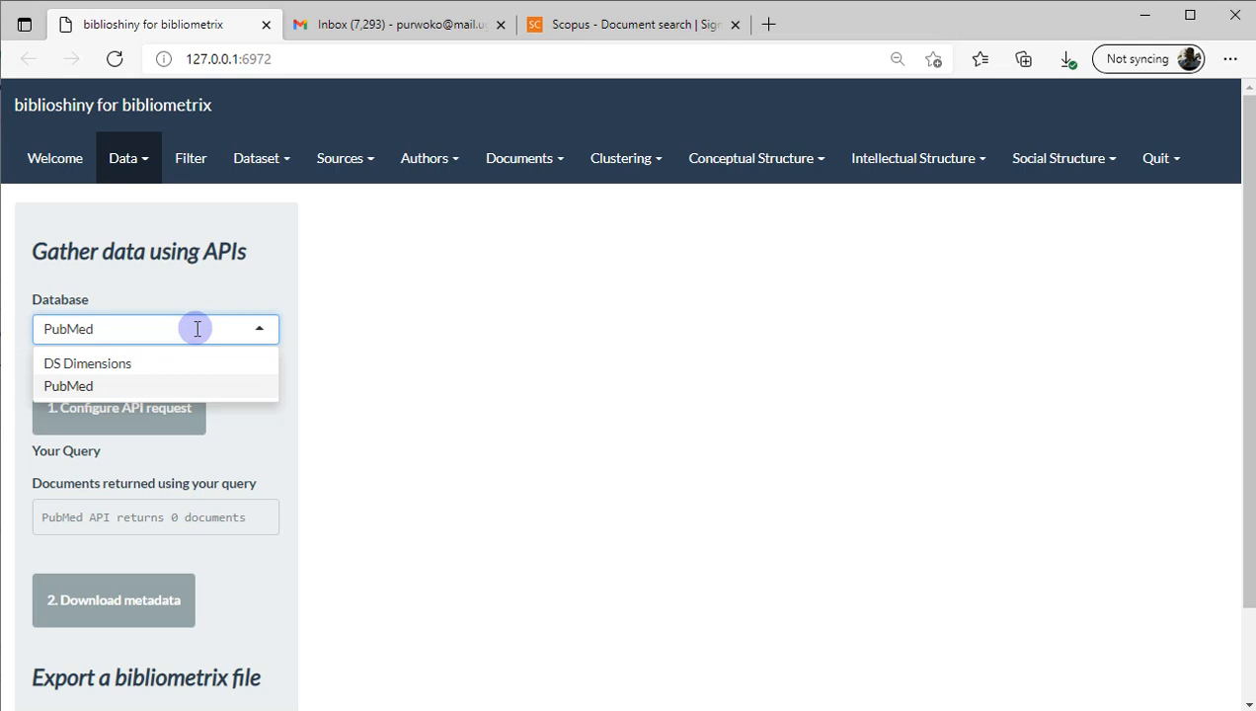
left_click(271, 270)
- Open the page for importing or loading files, choose Import raw file(s), and view the supported source databases
left_click(124, 160)
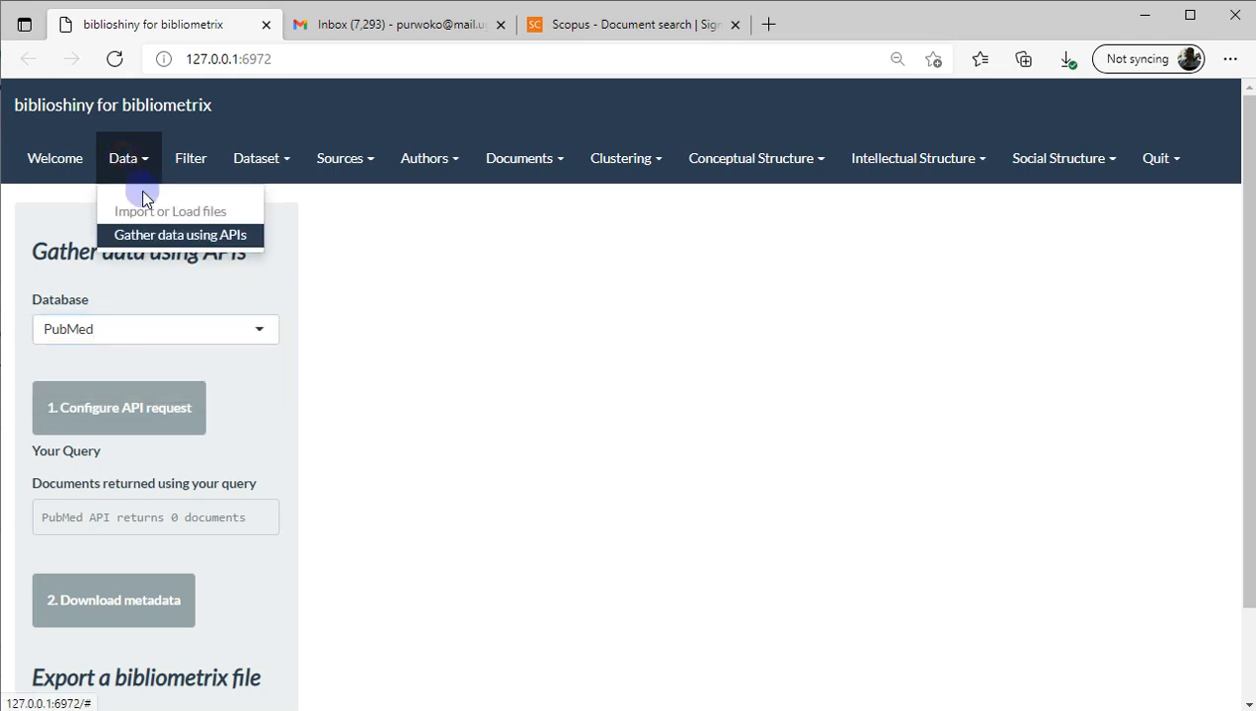
left_click(141, 210)
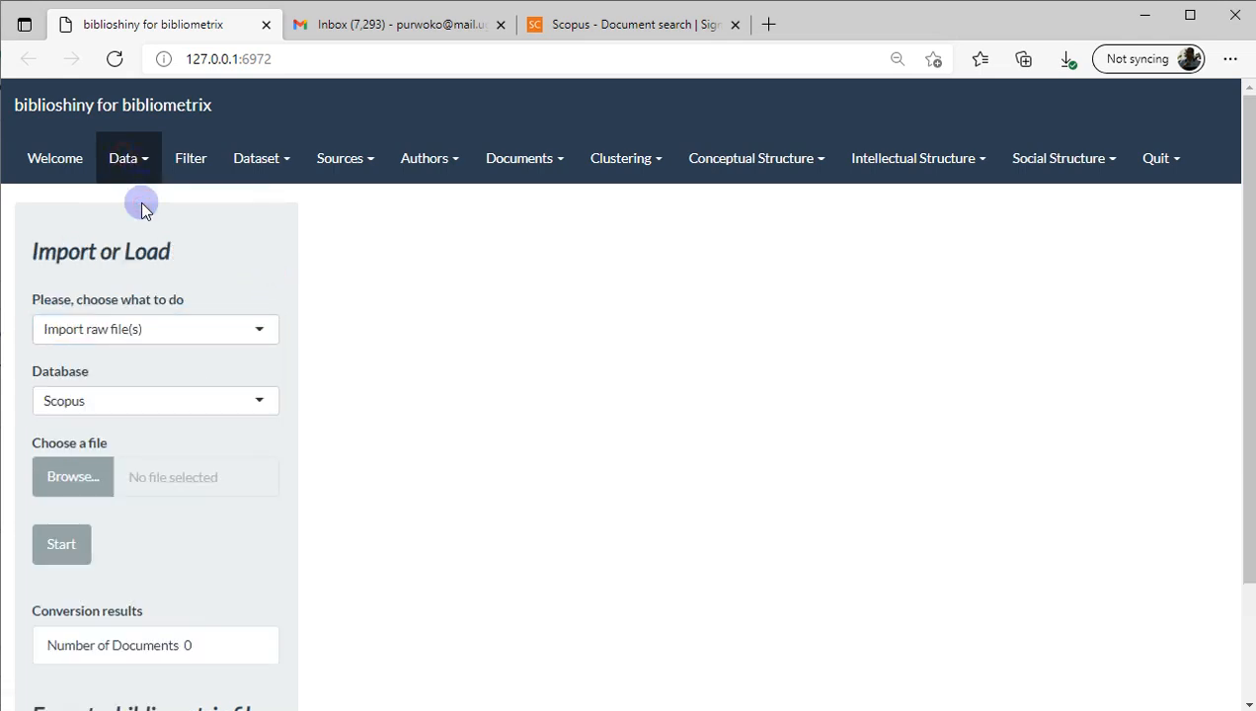
left_click(242, 336)
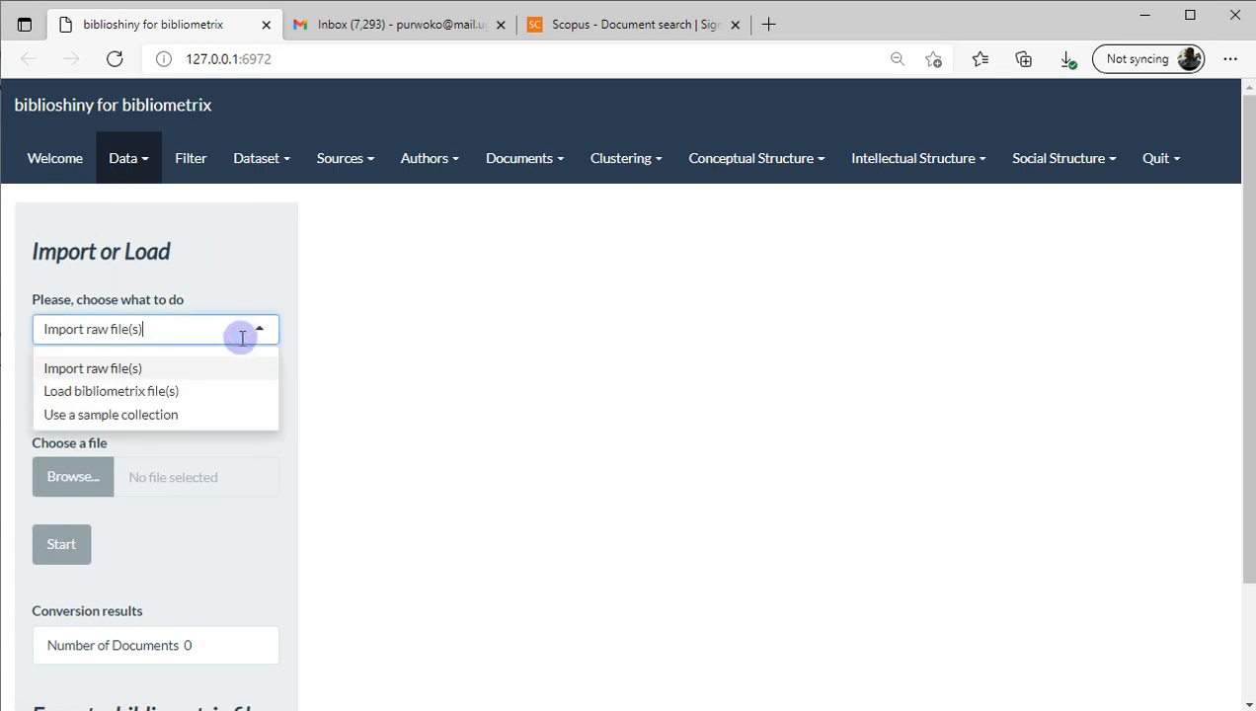
left_click(177, 370)
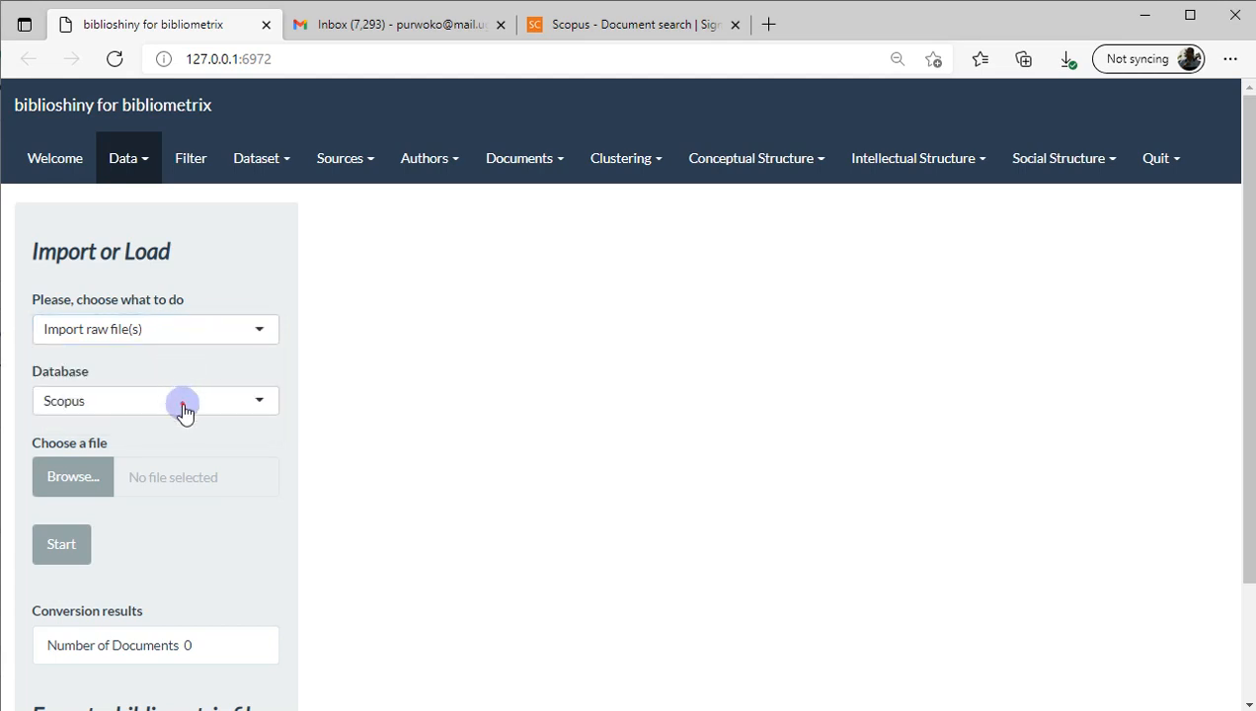
left_click(181, 402)
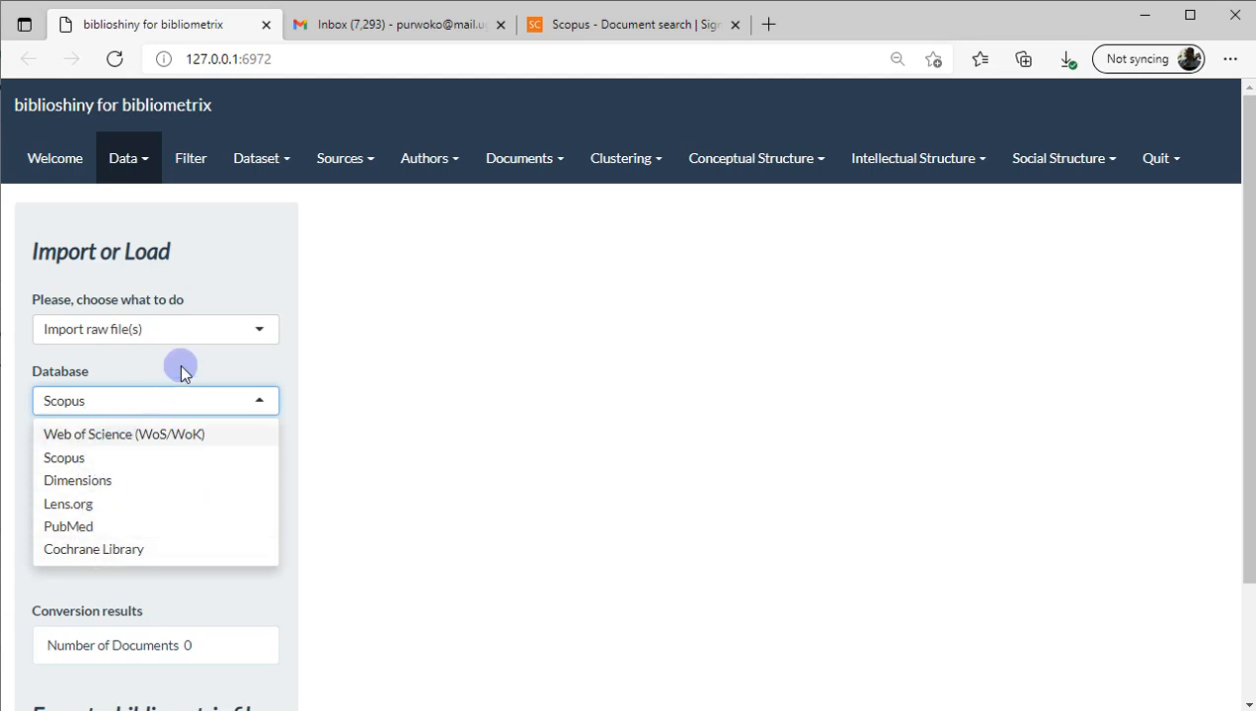
- View the options for loading bibliometrix files, and return to importing raw files with Scopus as the database
left_click(194, 328)
left_click(152, 392)
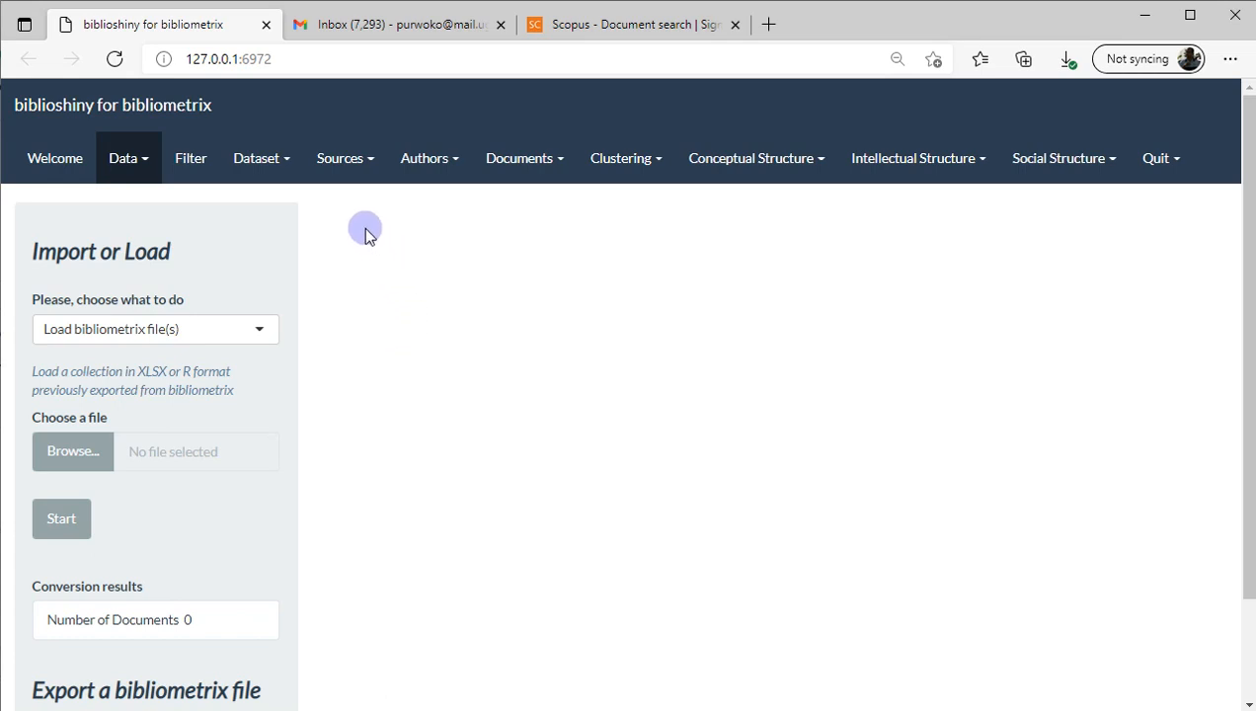
left_click(102, 335)
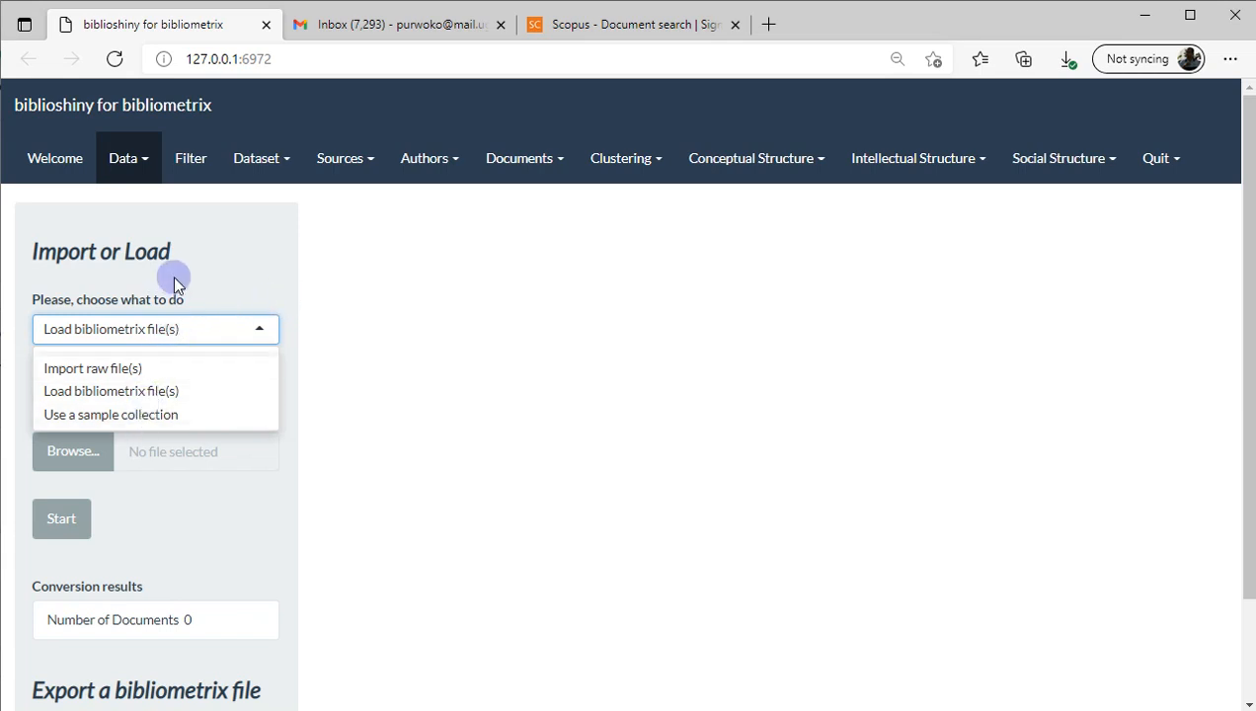
left_click(121, 371)
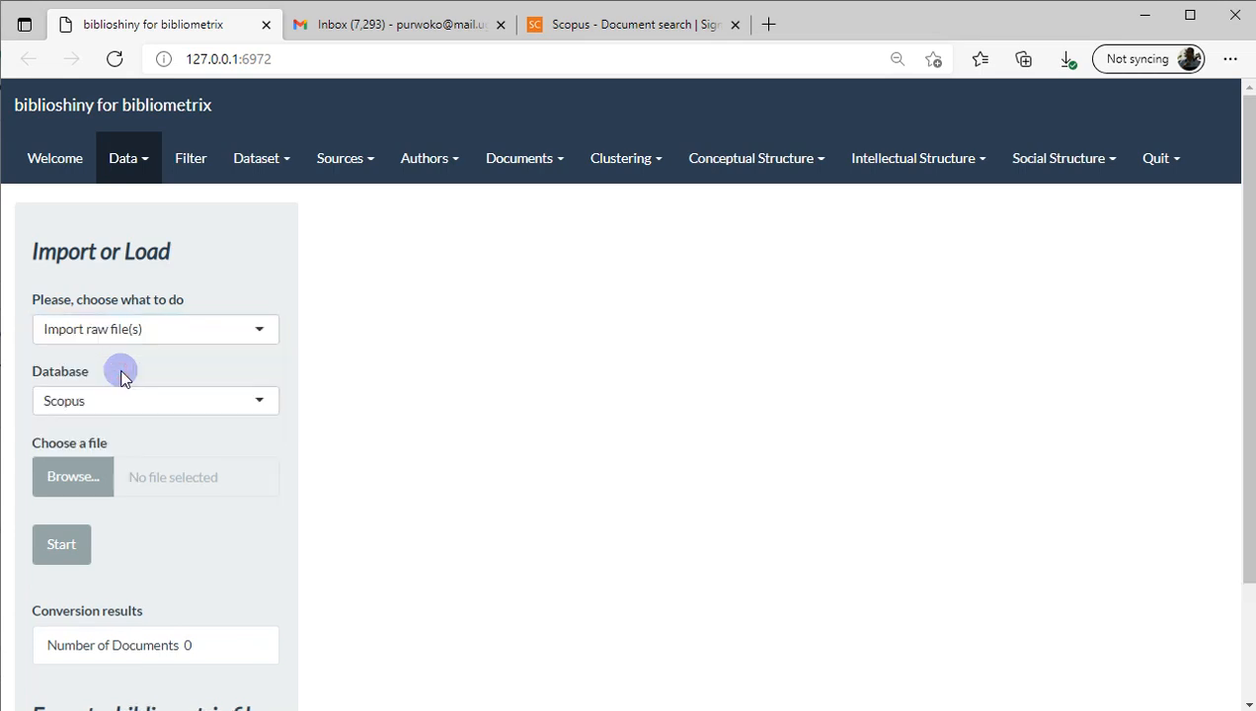
left_click(124, 398)
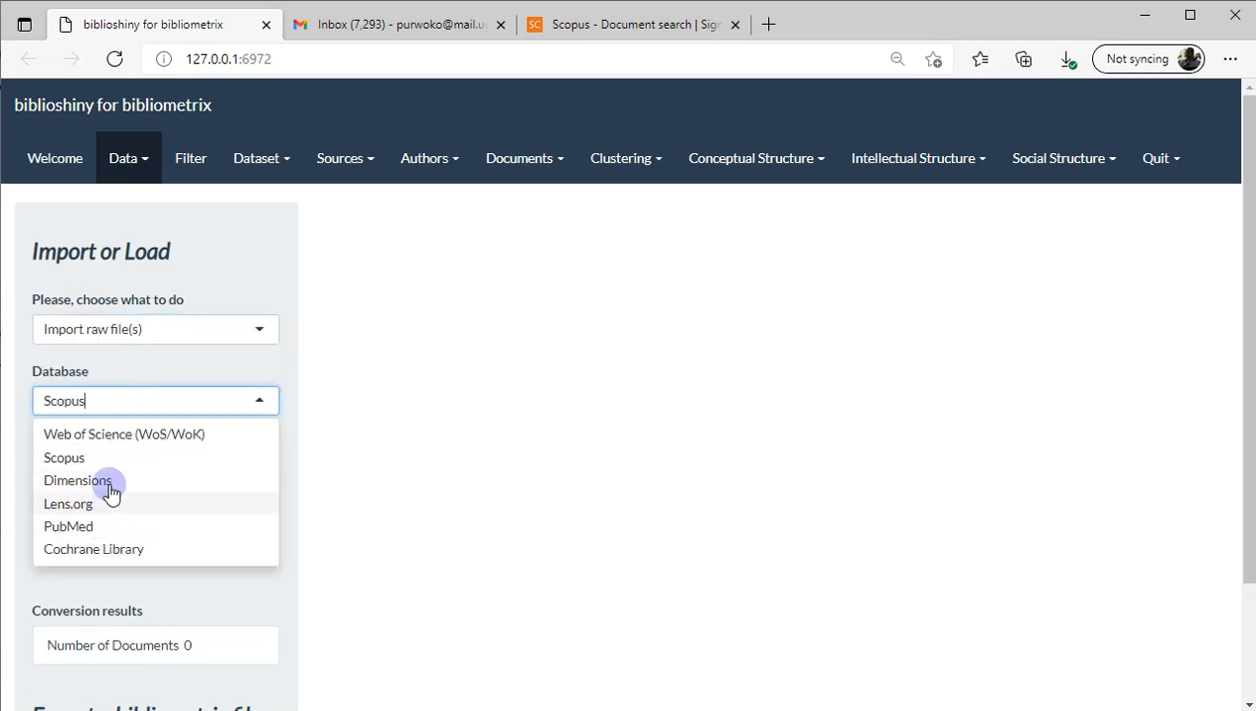
left_click(100, 456)
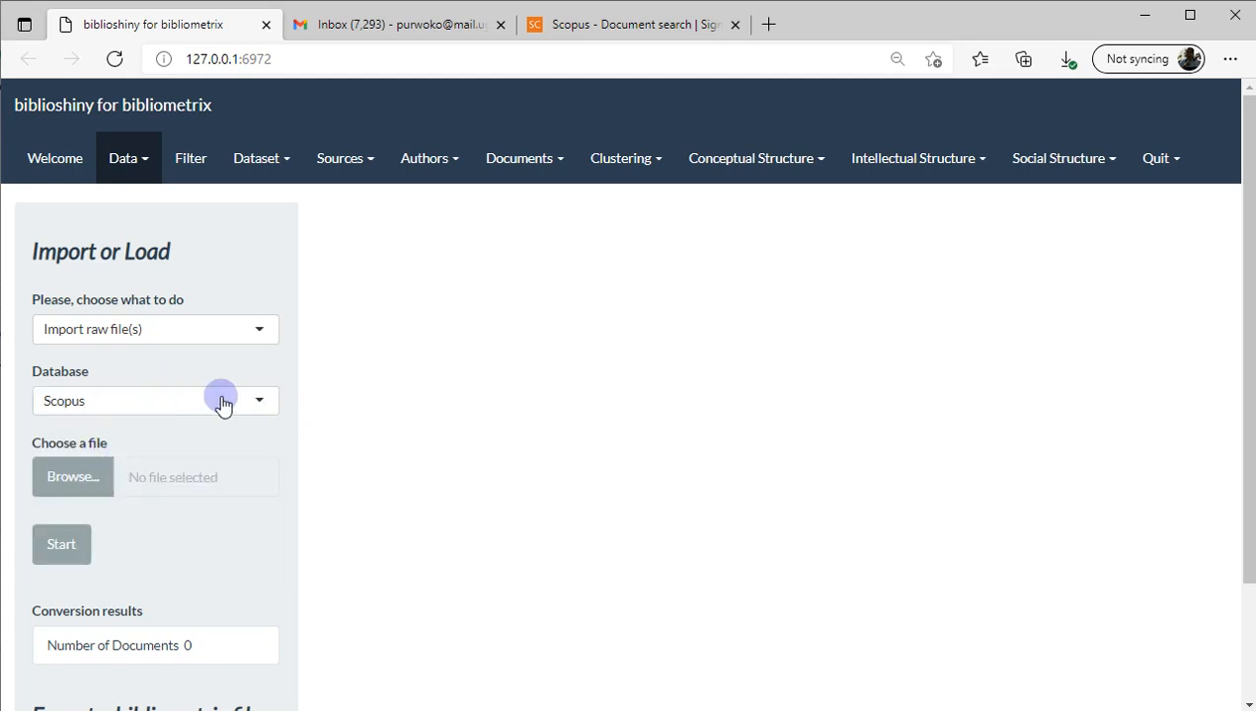
- Import the file scopus.bib from the U-Kanjuruhan folder and look over the converted records
left_click(74, 484)
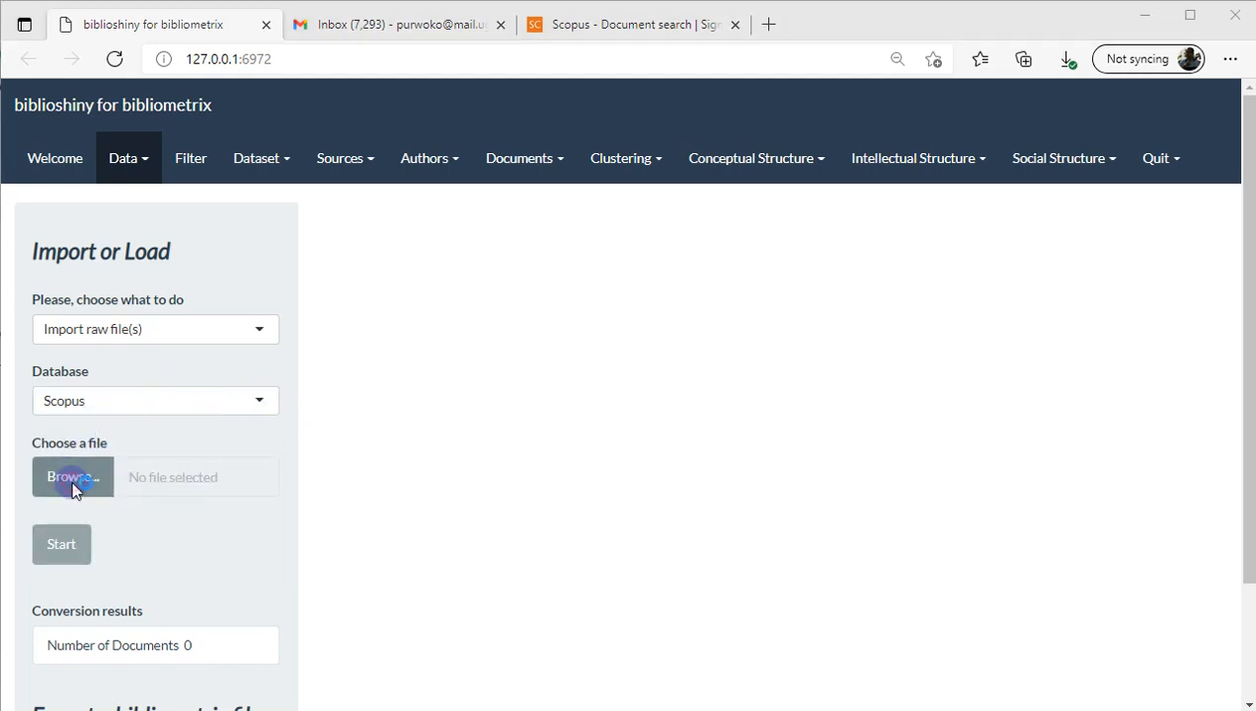
left_click(224, 144)
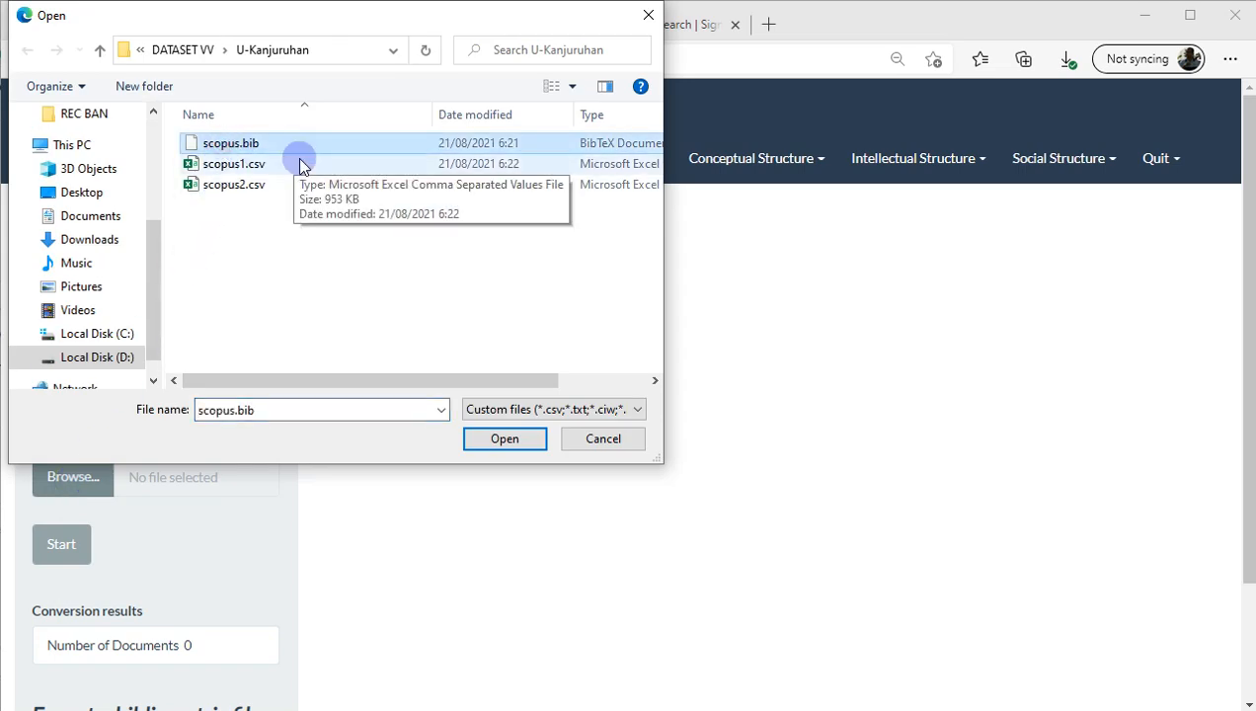
left_click(503, 438)
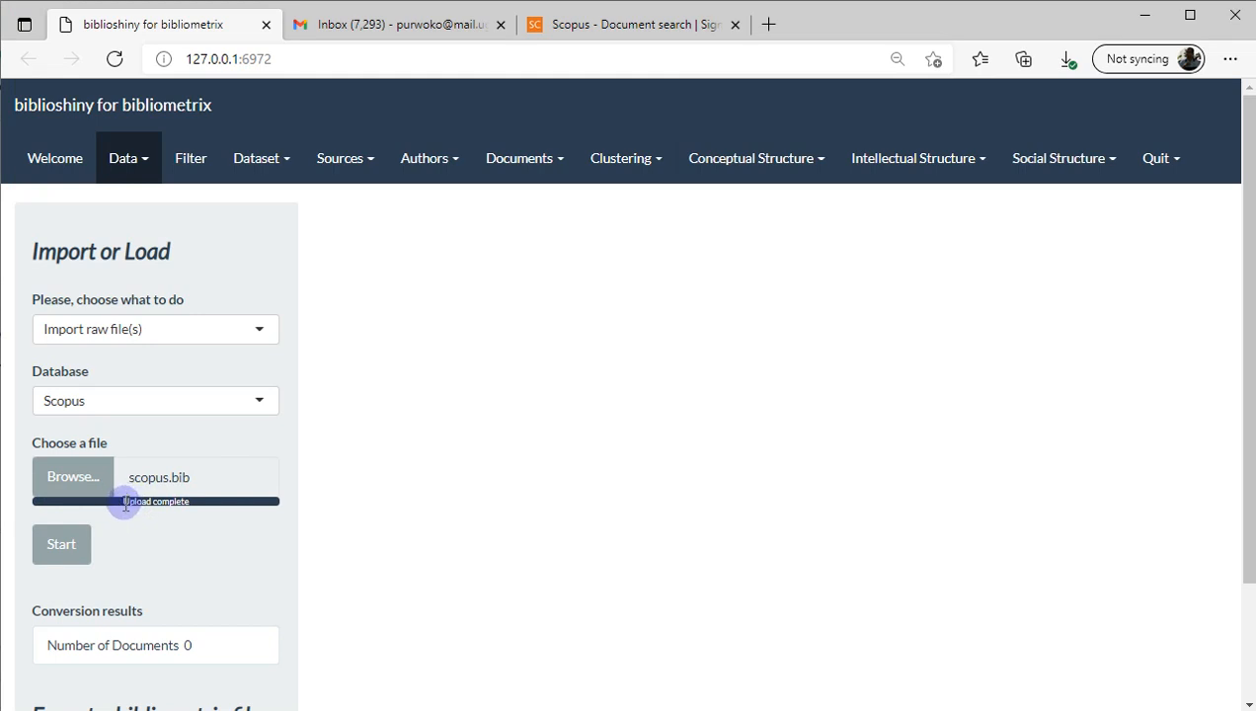
left_click(58, 543)
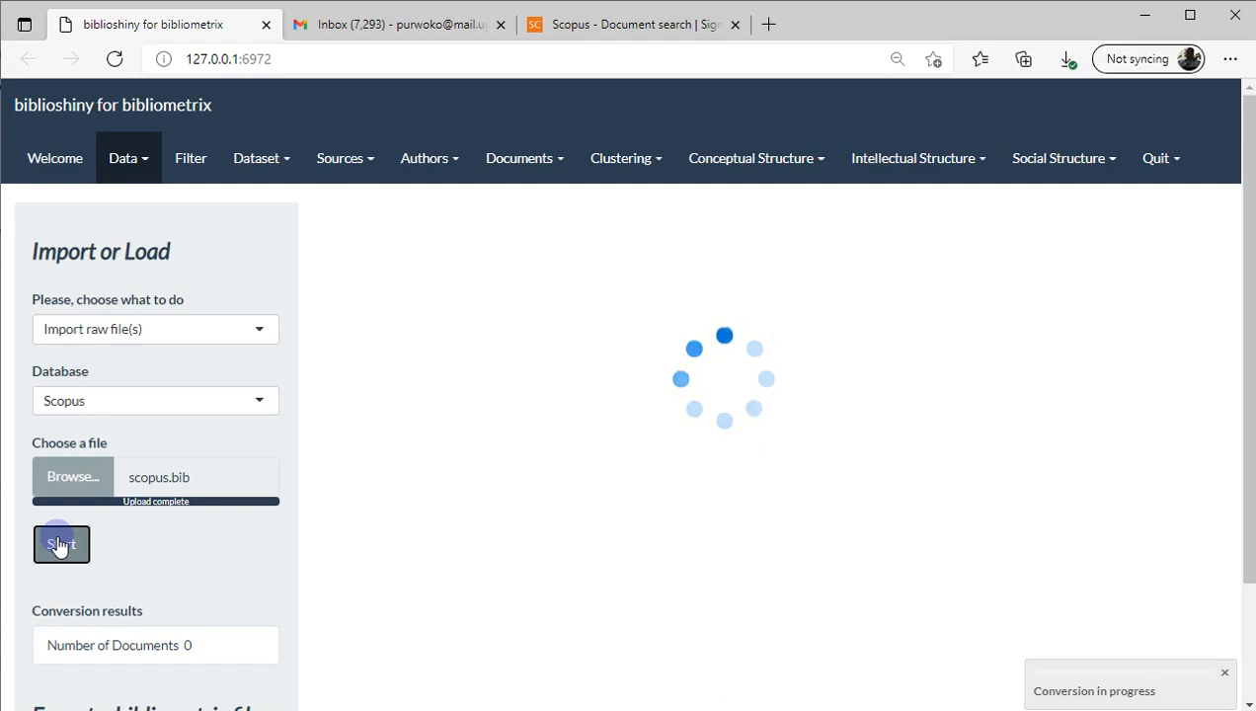
scroll(652, 328, "down", 1)
scroll(652, 329, "down", 3)
scroll(651, 328, "up", 4)
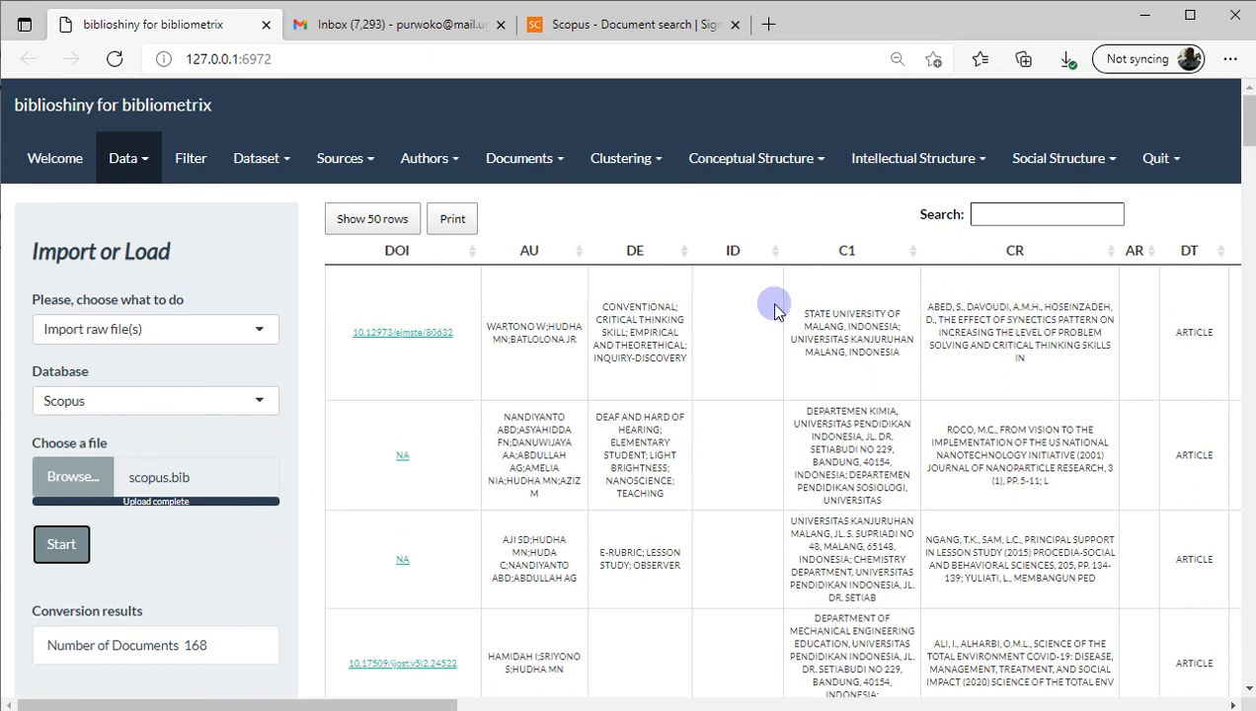
- Switch to the sample collection, read the description of the 'Management' dataset, and load it
left_click(161, 328)
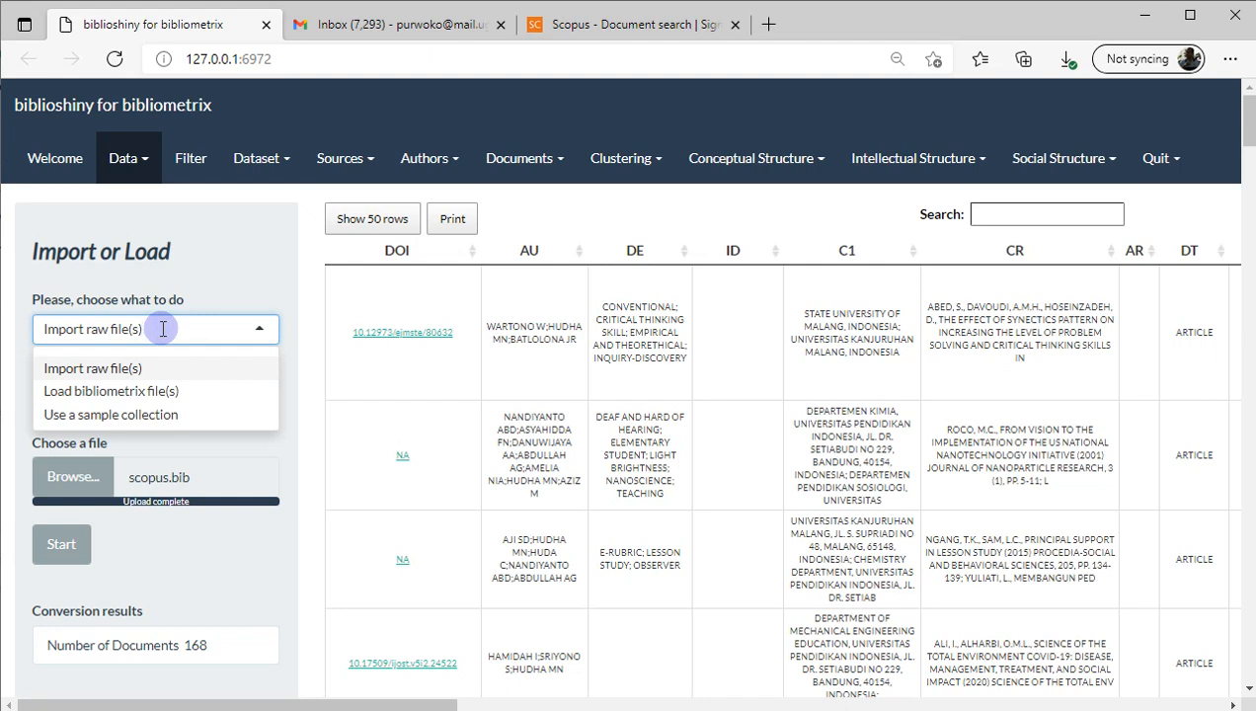
left_click(148, 415)
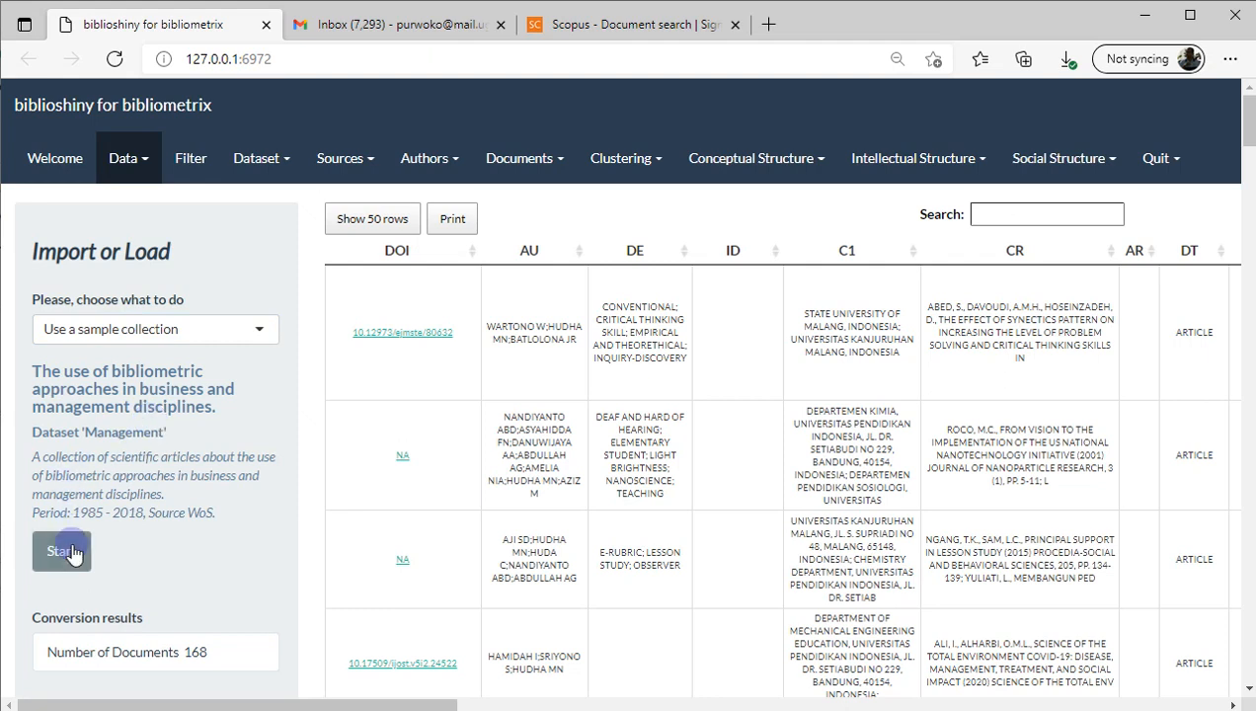
left_click_drag(109, 451, 166, 456)
left_click(189, 454)
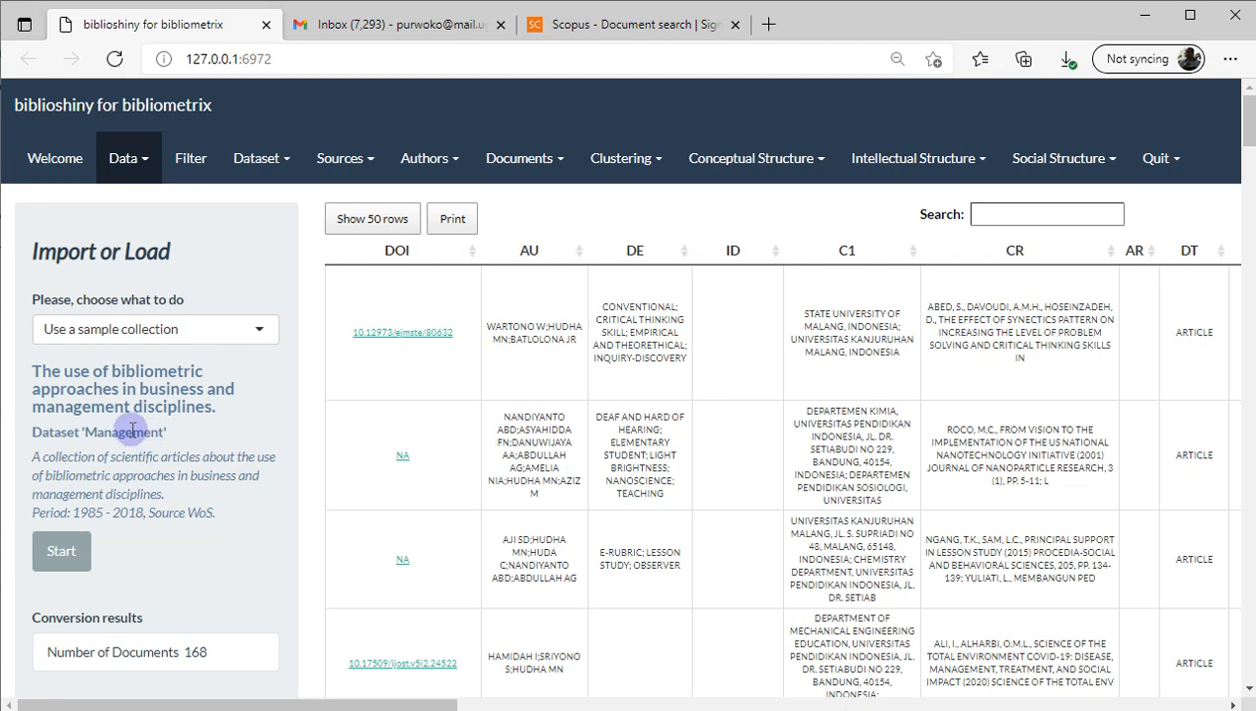
double_click(130, 431)
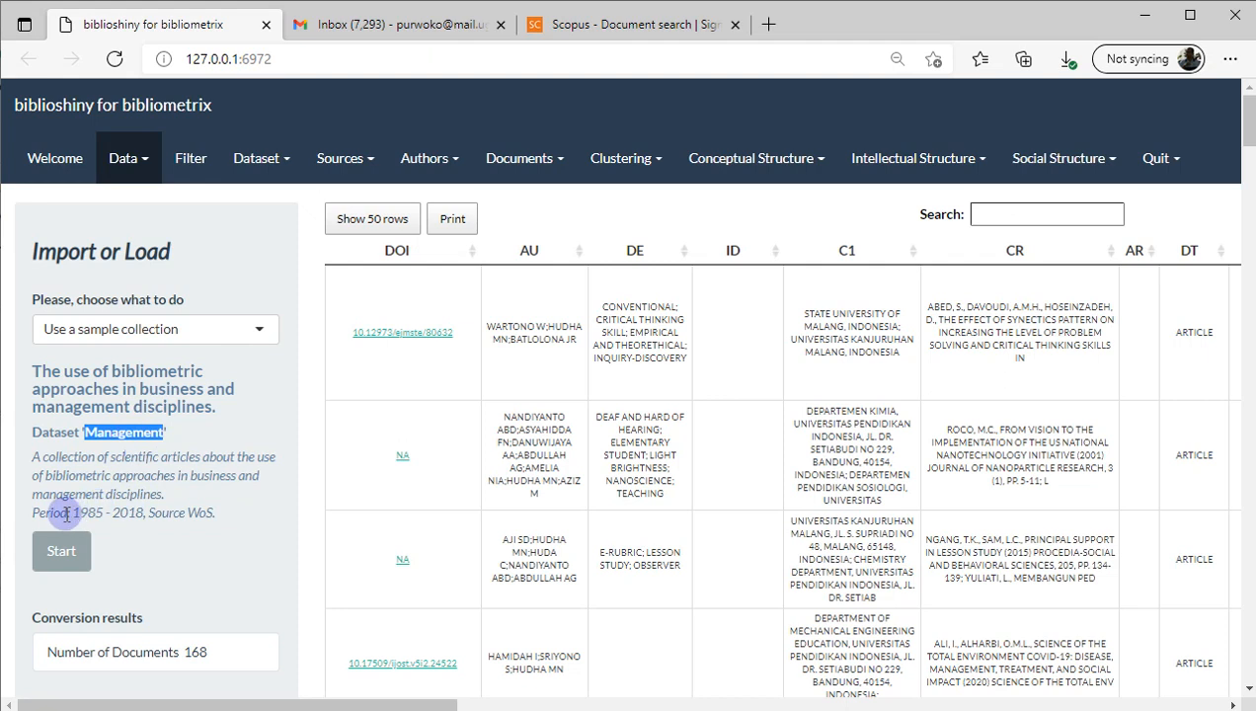
left_click_drag(76, 513, 144, 513)
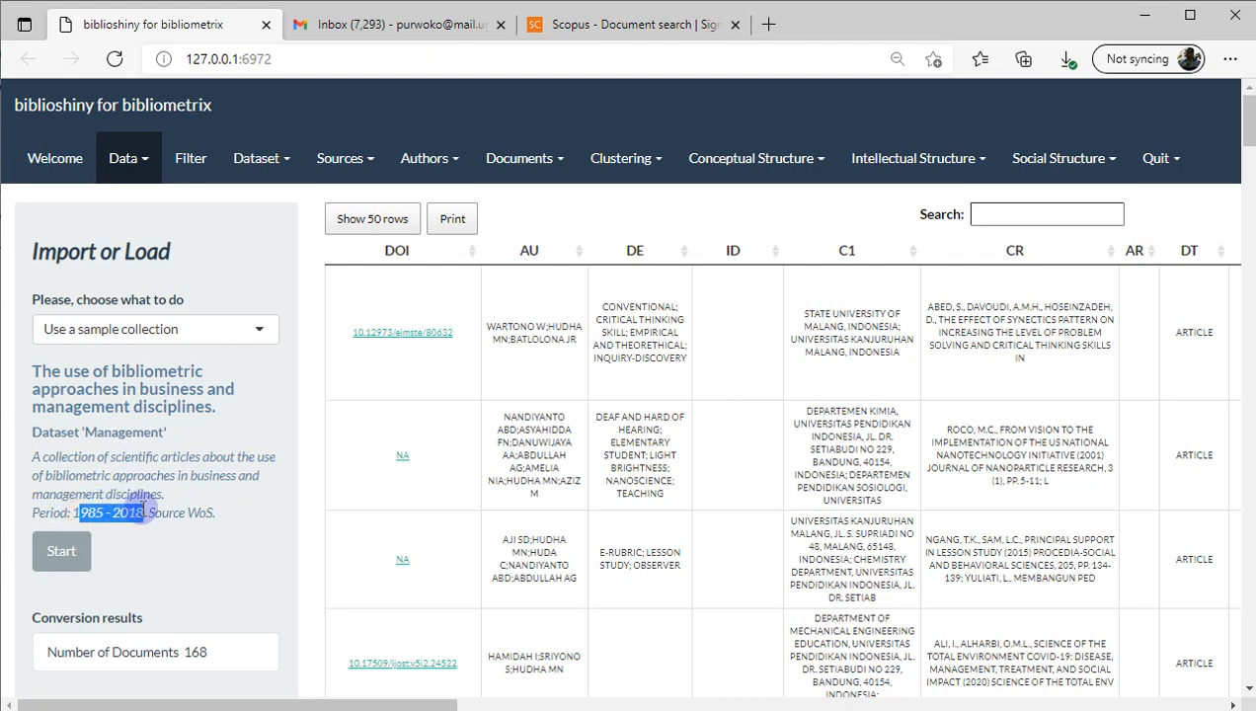
left_click(197, 515)
left_click(69, 559)
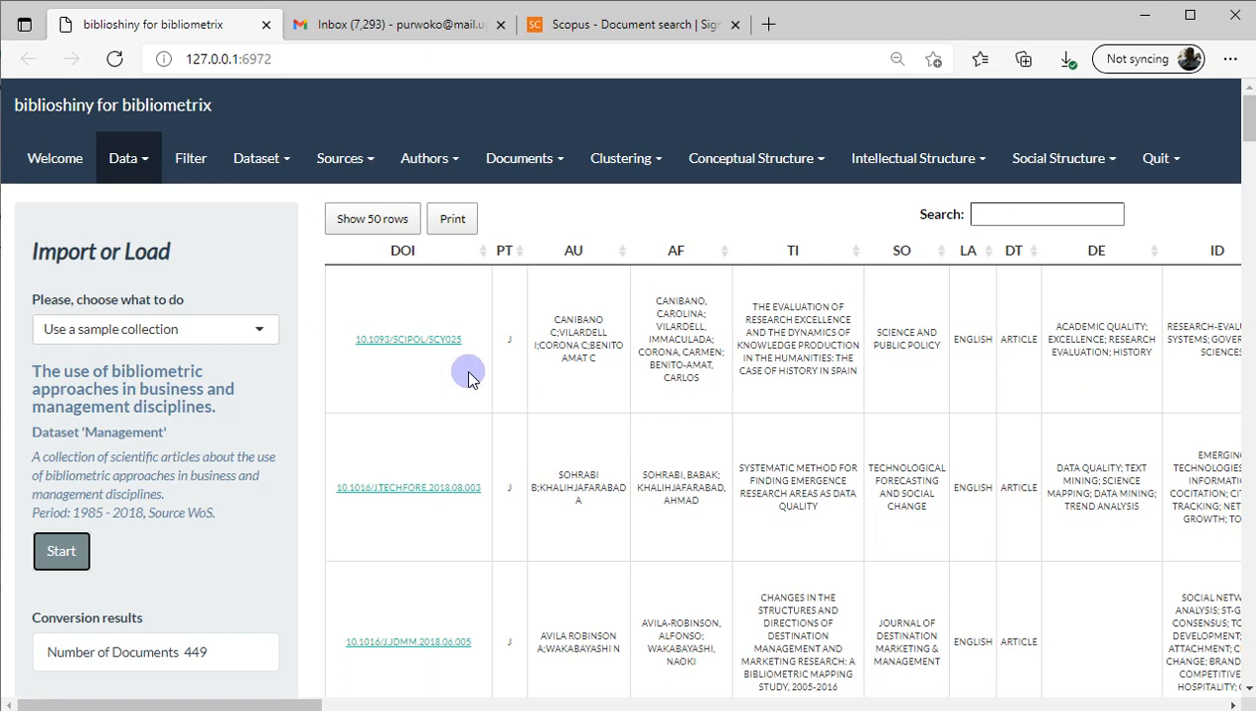
- Open the document filter and remove ARTICLE; PROCEEDINGS PAPER from the document types, keeping only ARTICLE
left_click(197, 161)
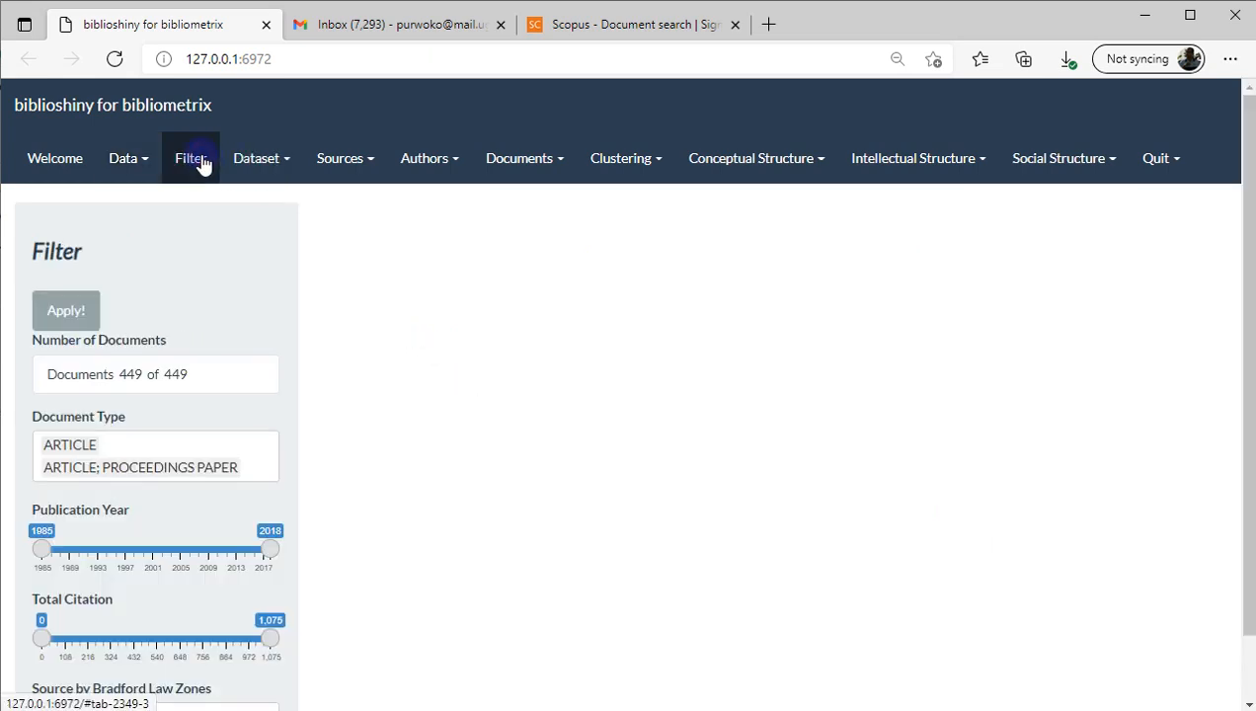
scroll(266, 314, "down", 1)
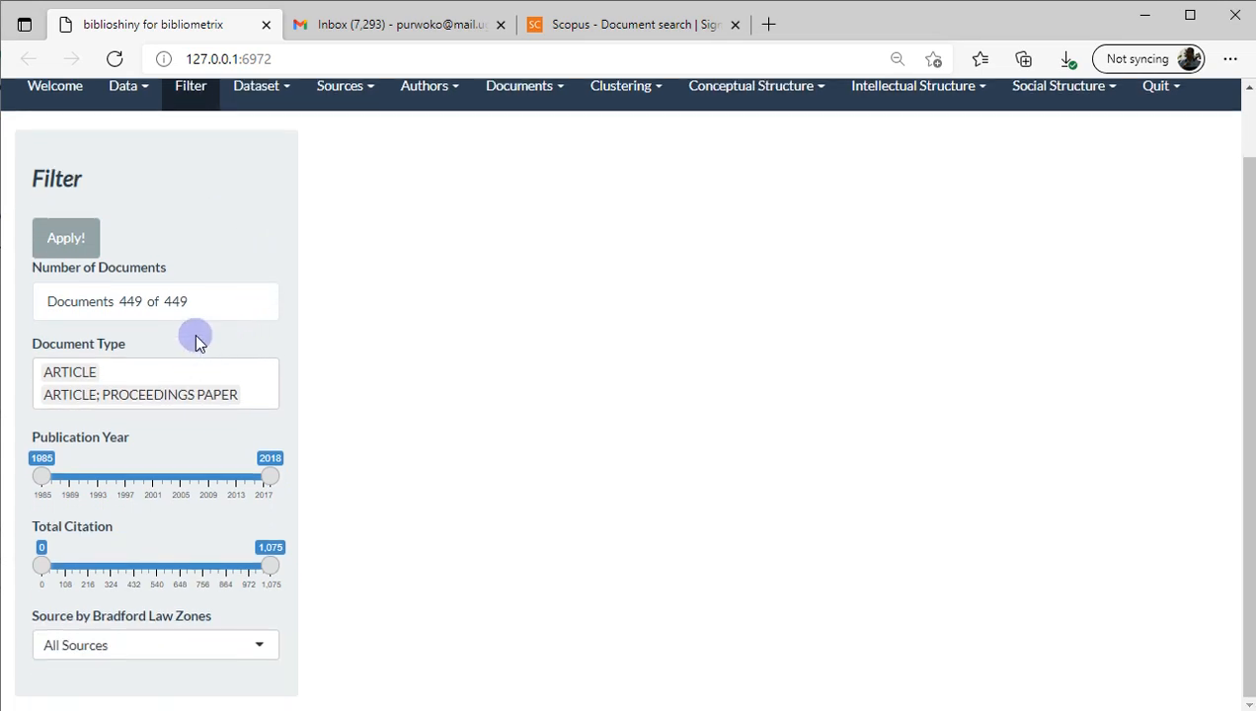
left_click(253, 392)
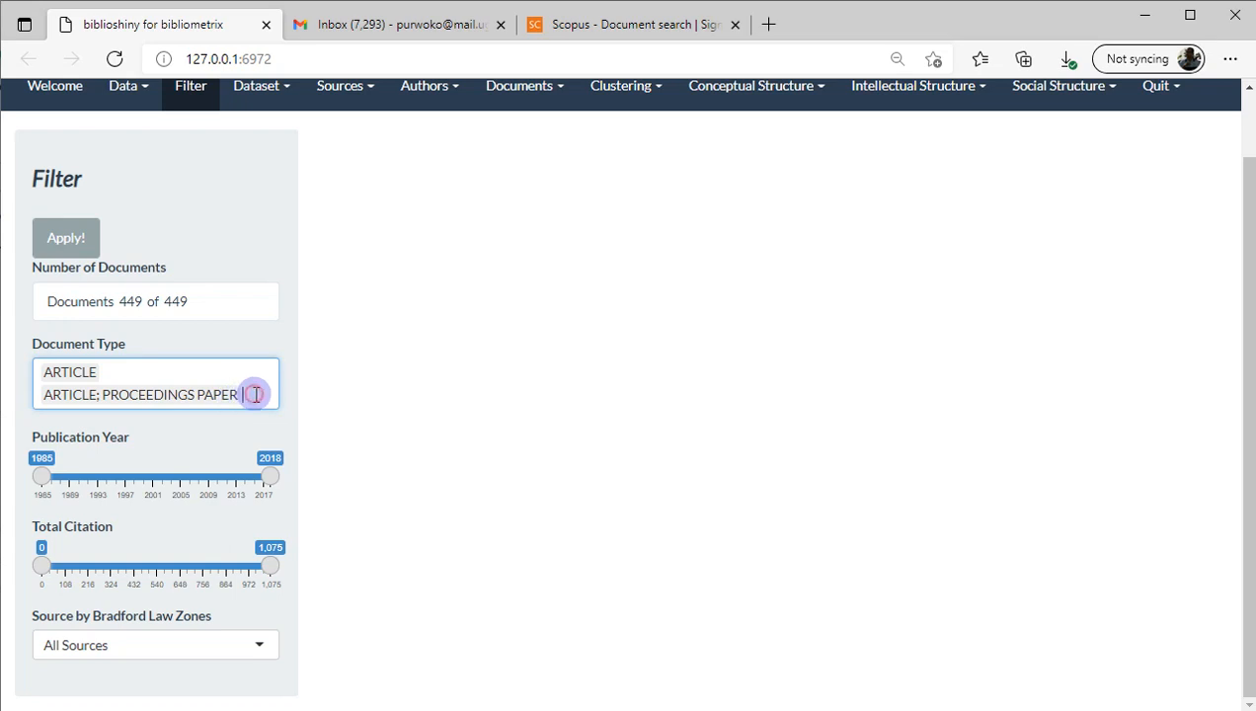
key("BackSpace")
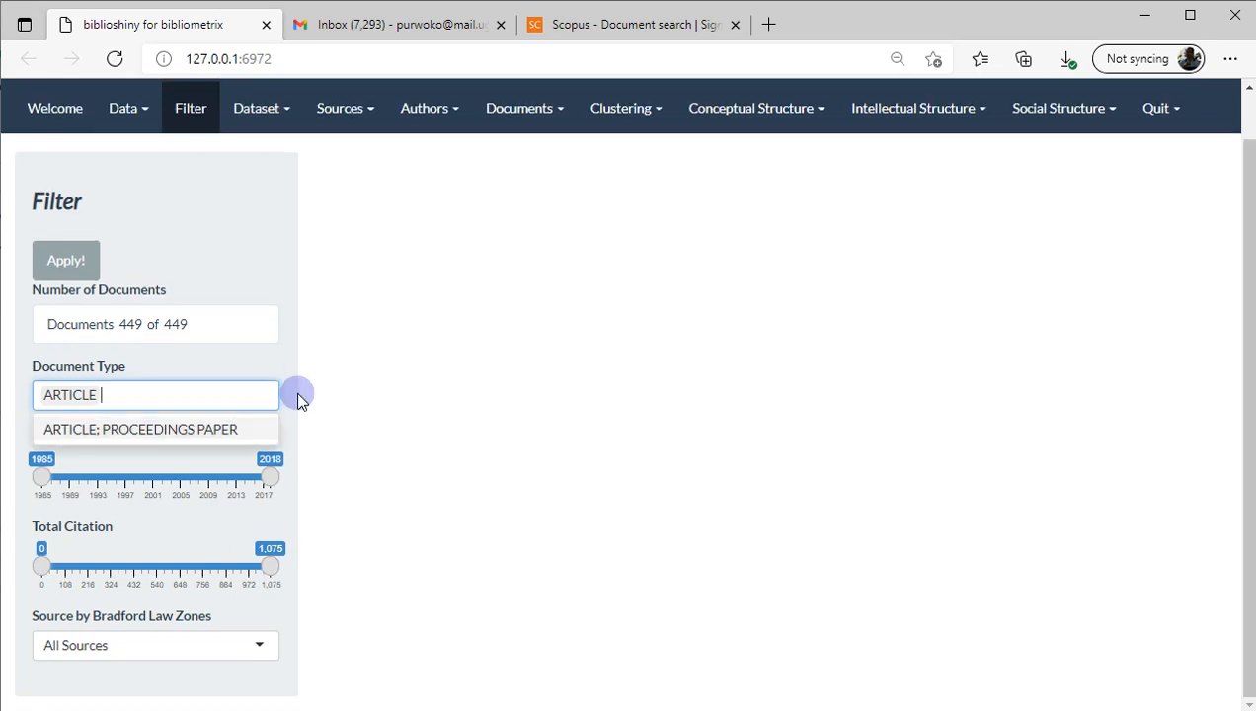
left_click(361, 400)
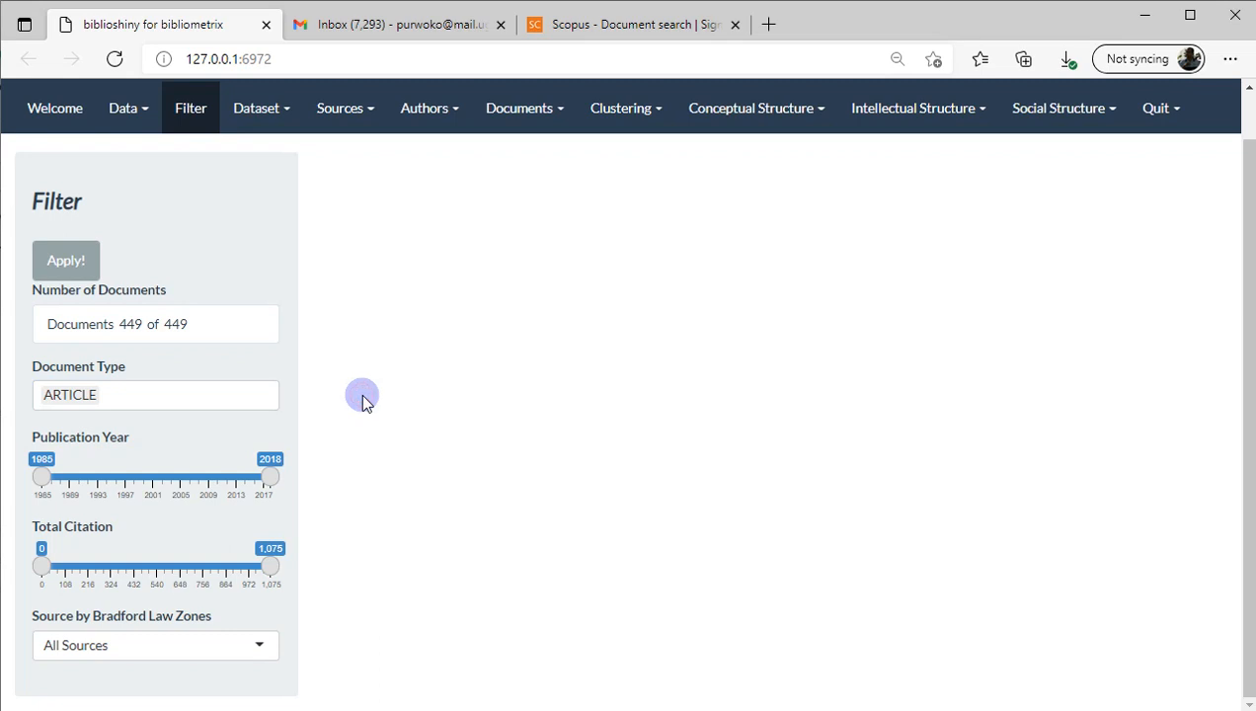
left_click(40, 264)
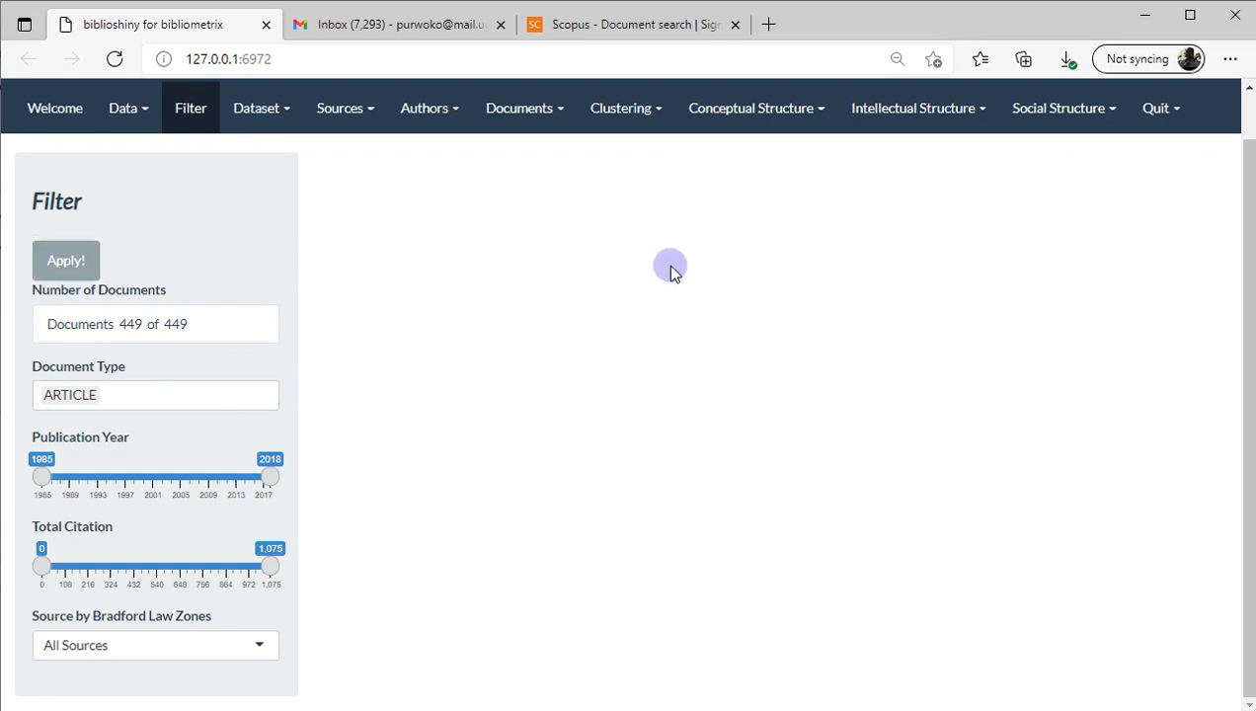
- Restrict the filter to publication years from 2005 to 2018 and total citations from 577 to 1,075
left_click_drag(42, 476, 180, 477)
left_click_drag(41, 565, 174, 563)
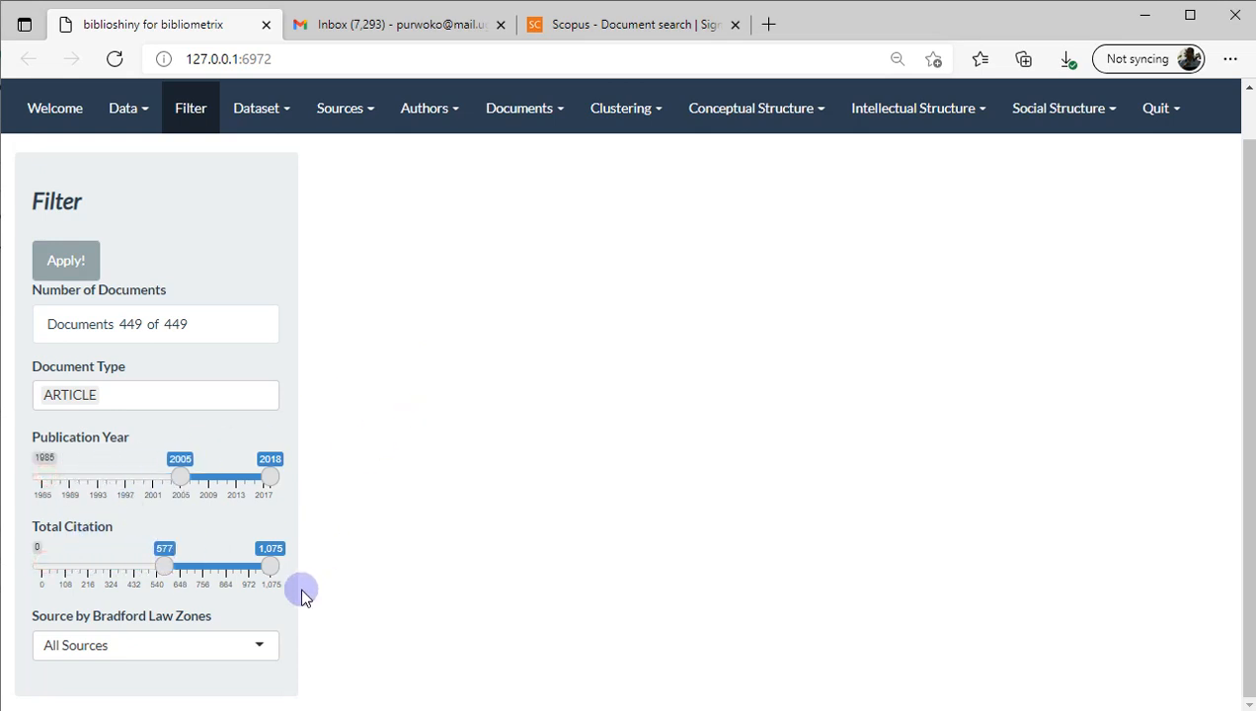
- Look over the Bradford Law zone choices and limit the sources to Core Sources
left_click(261, 659)
scroll(362, 510, "down", 1)
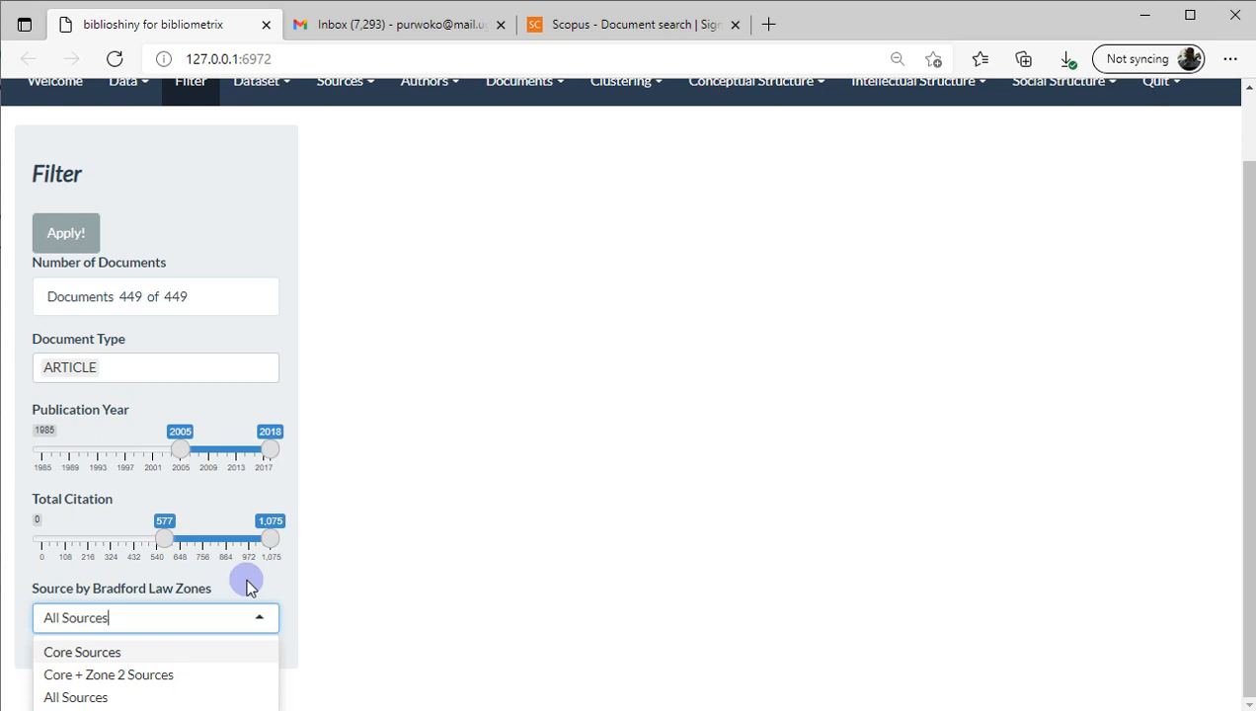
left_click(359, 543)
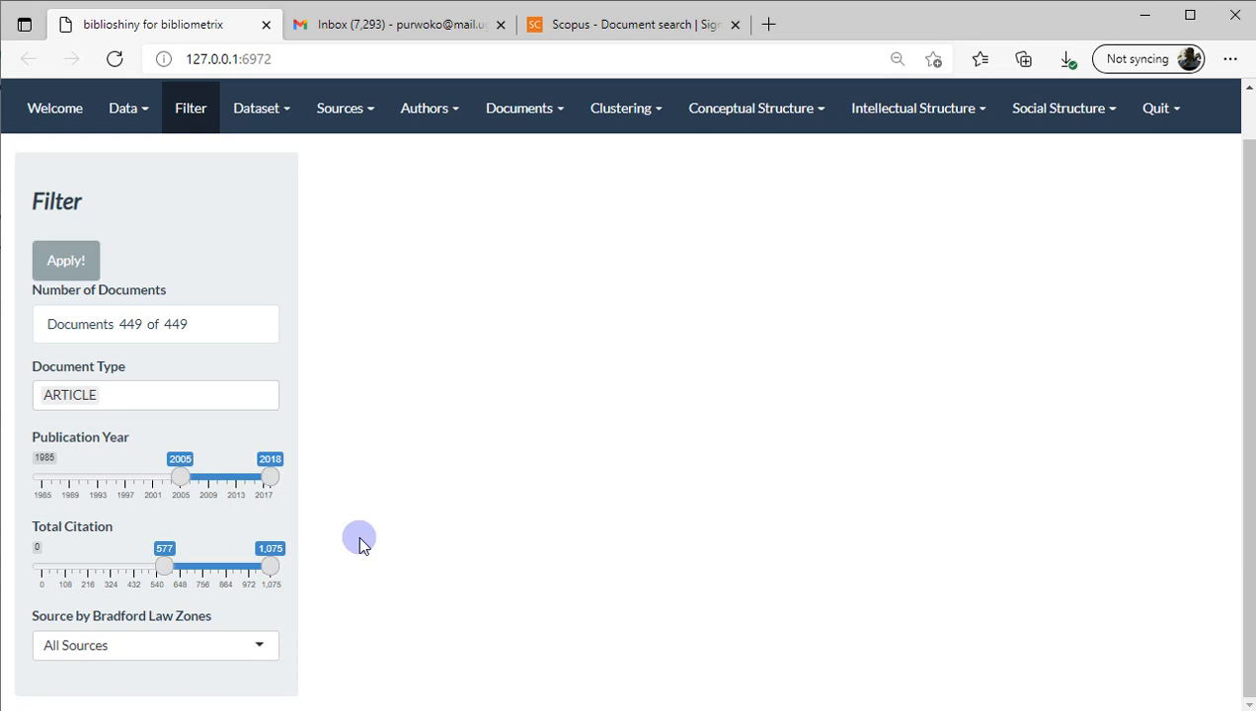
left_click(188, 644)
left_click(174, 679)
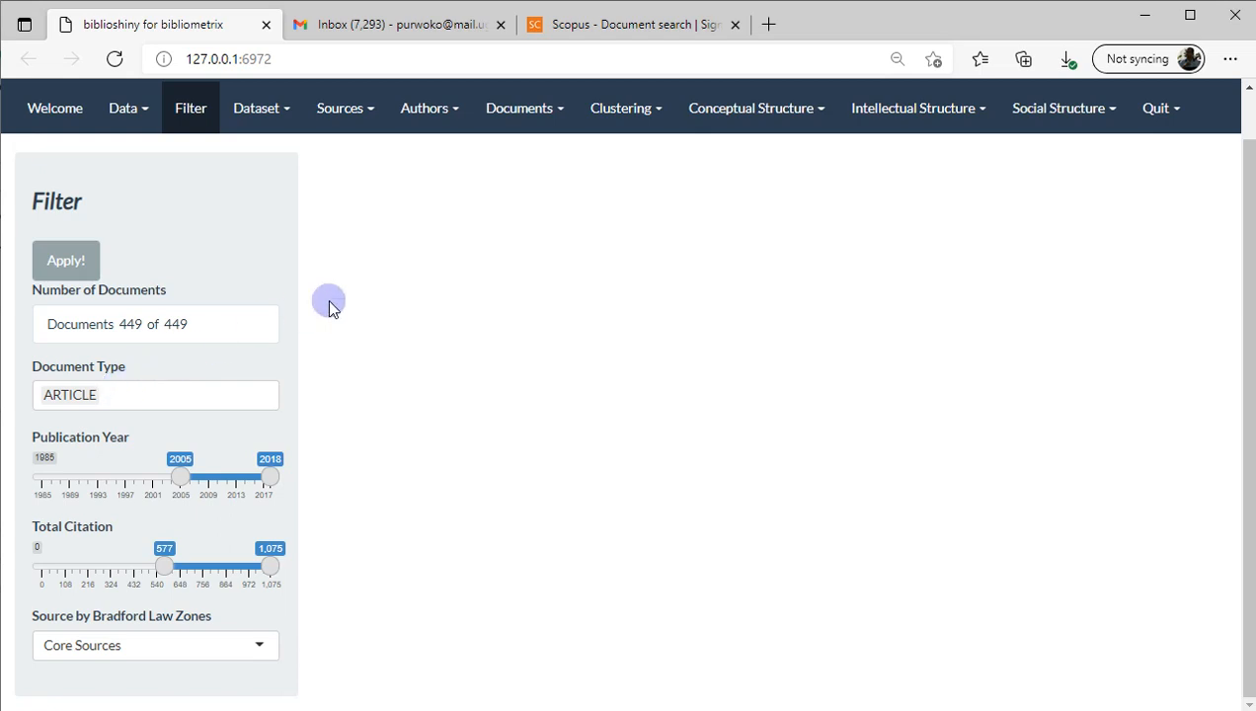
left_click(403, 301)
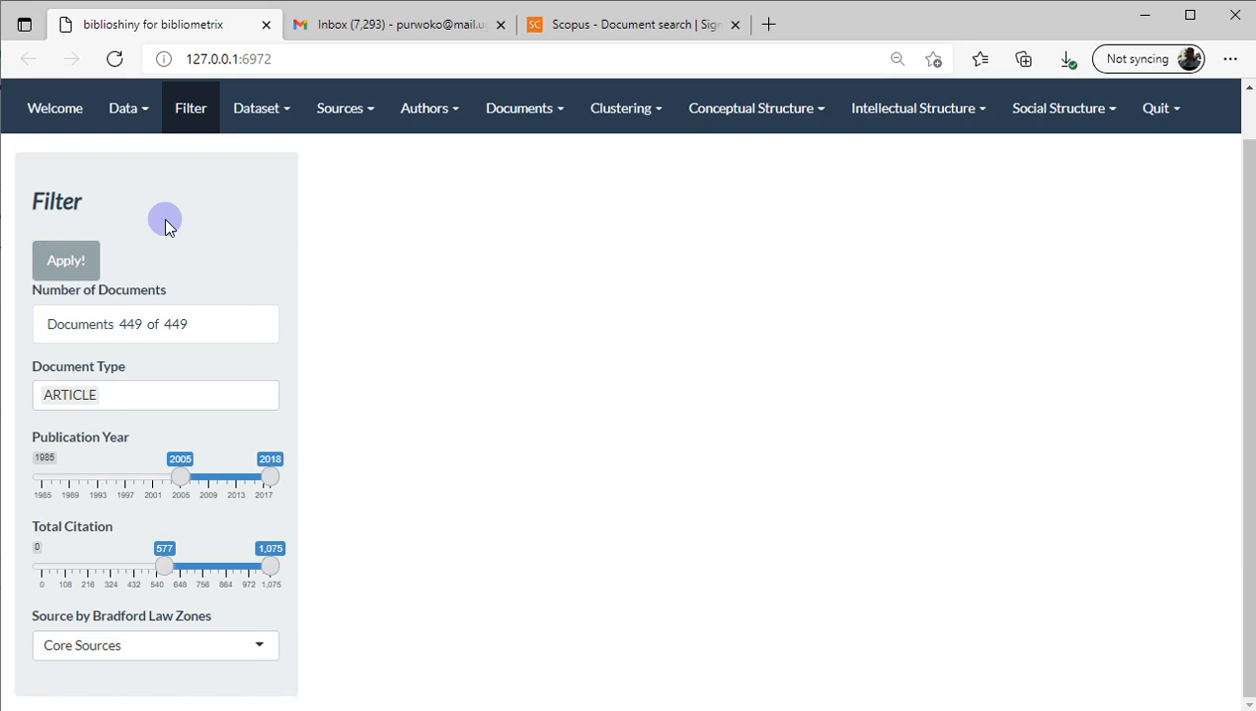
- Open the dataset's main information, select the Sources (Journals, Books, etc) row, and examine the number of documents
left_click(260, 112)
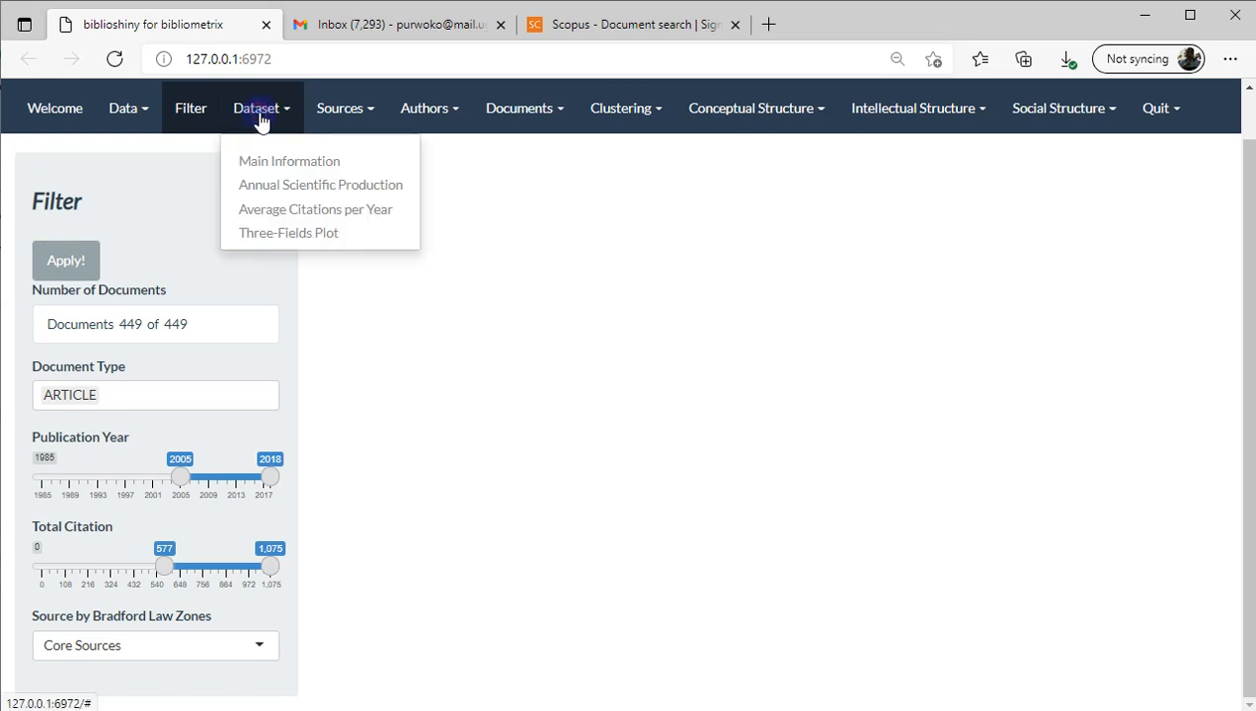
left_click(315, 175)
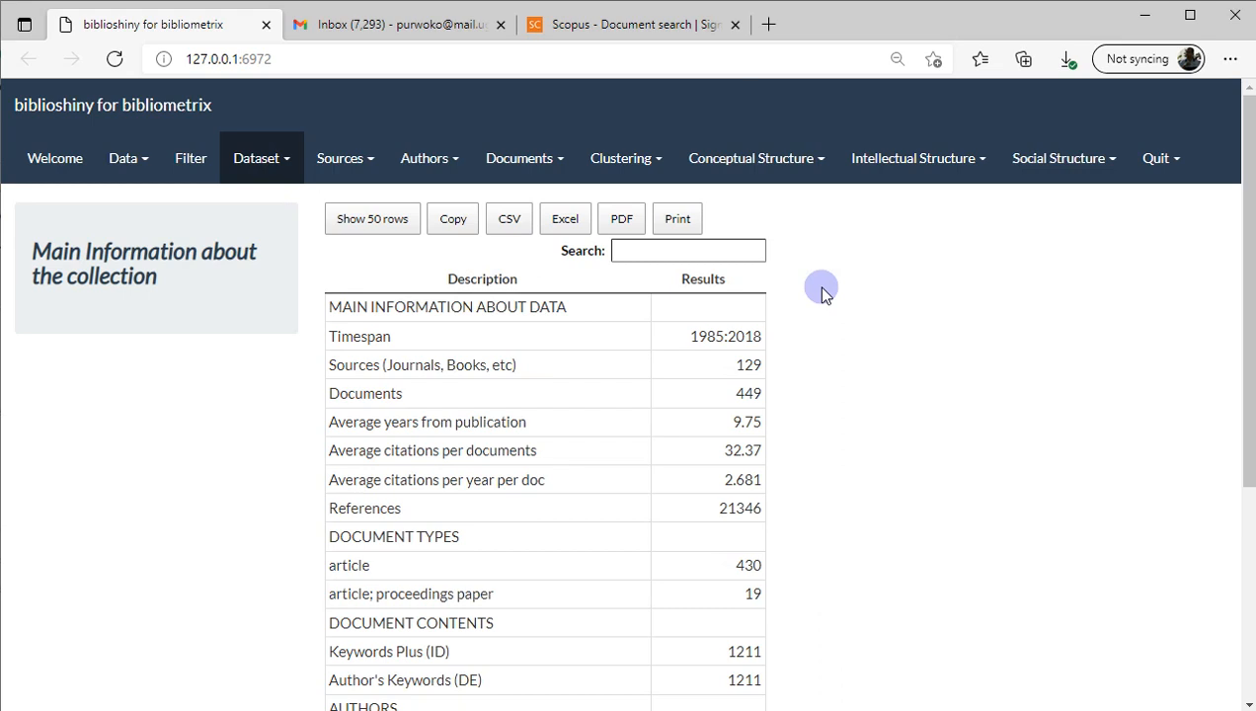
scroll(809, 289, "down", 1)
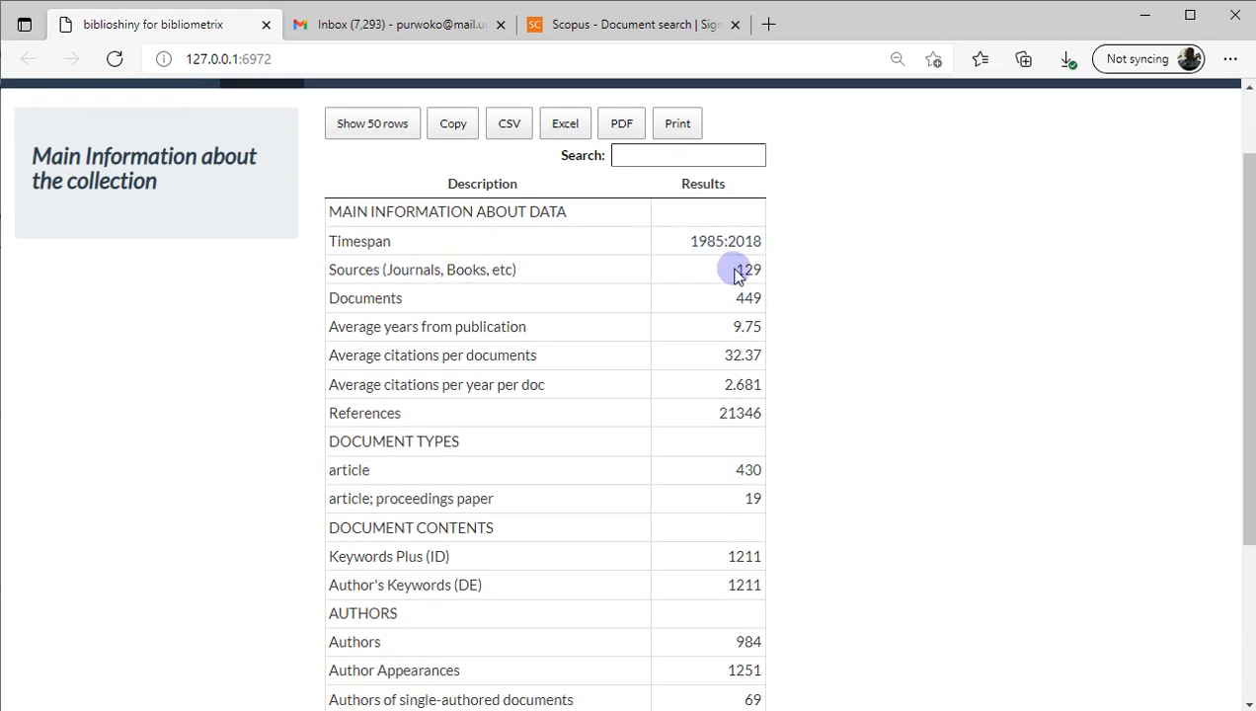
left_click_drag(735, 275, 758, 270)
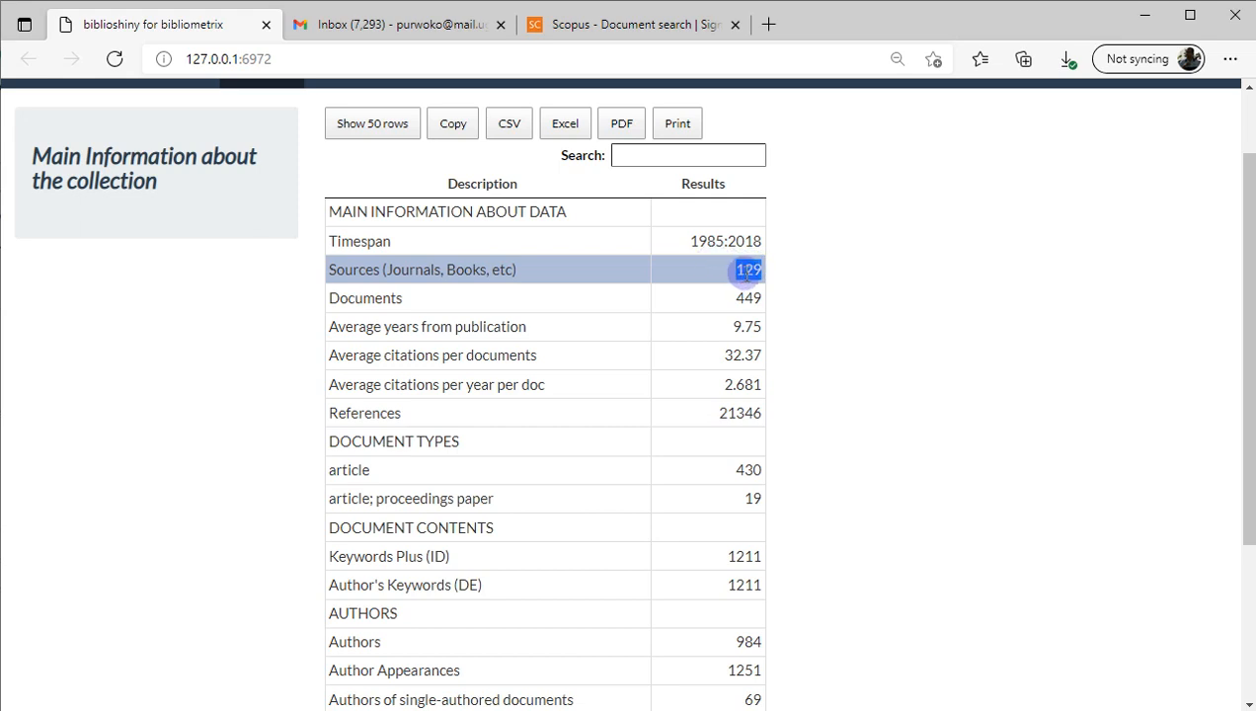
double_click(746, 272)
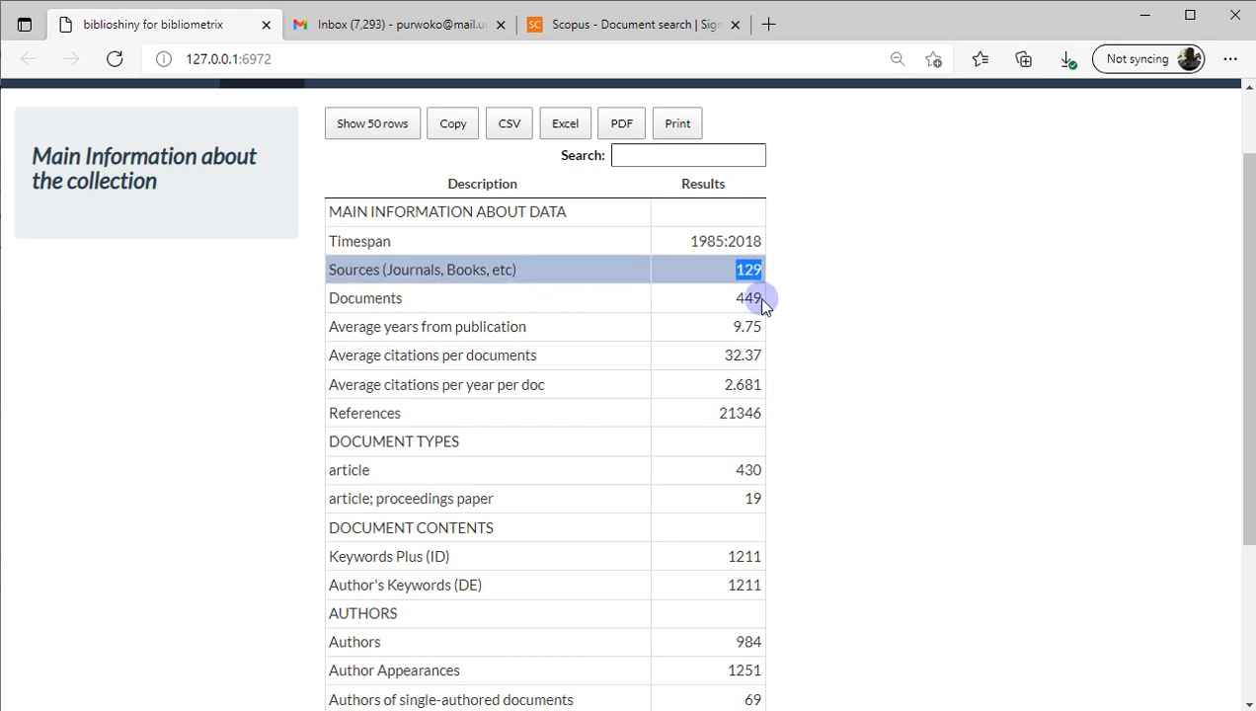
double_click(748, 298)
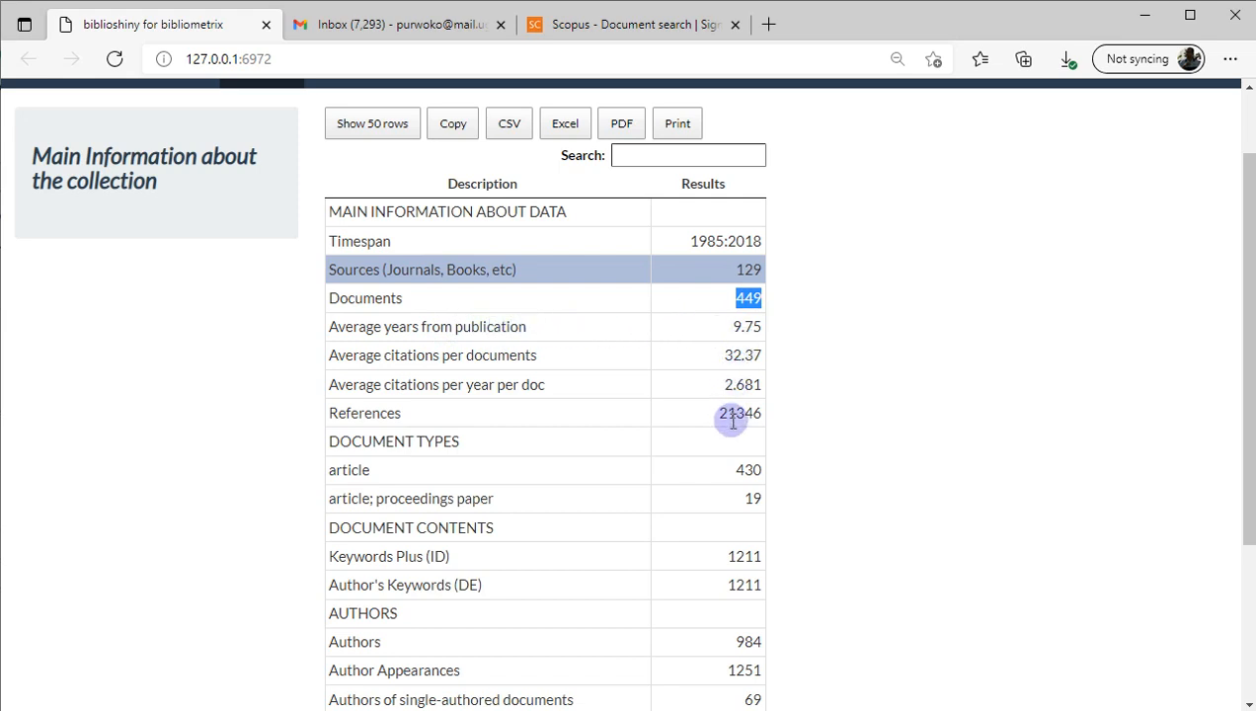
- Select the article, Keywords Plus (ID) and Author's Keywords (DE) rows, and review the author and collaboration figures
scroll(753, 316, "down", 1)
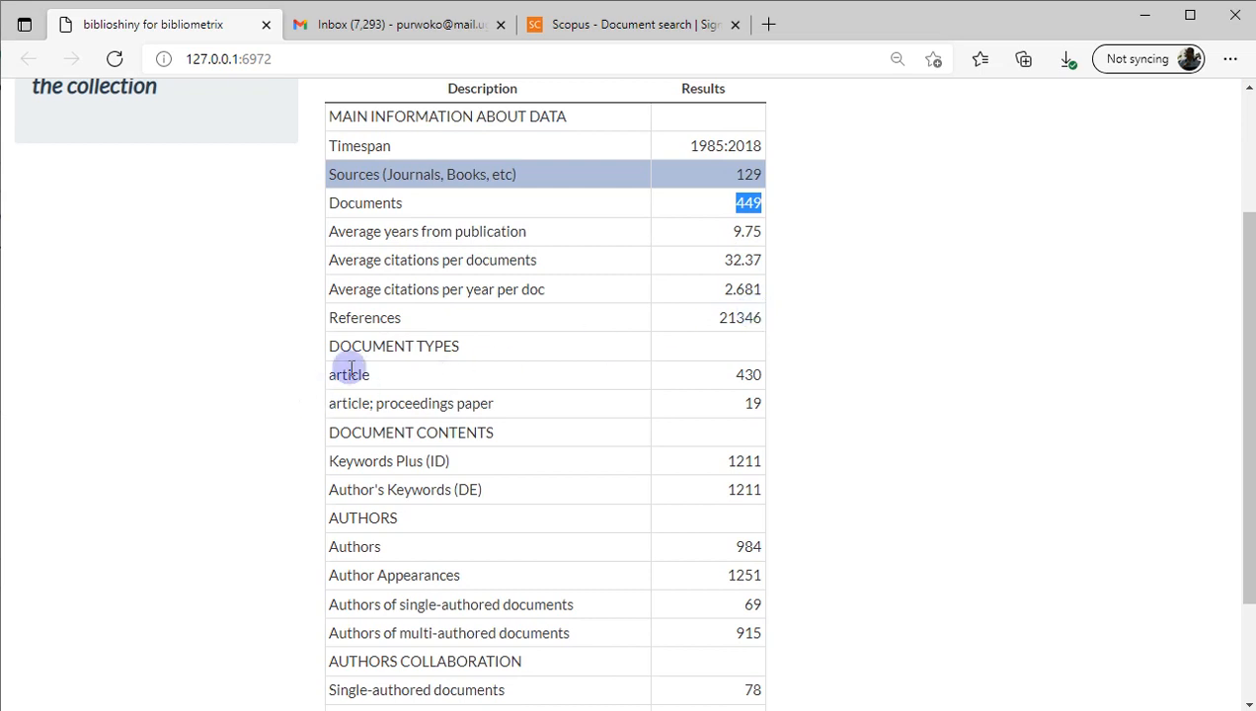
left_click(745, 374)
double_click(470, 406)
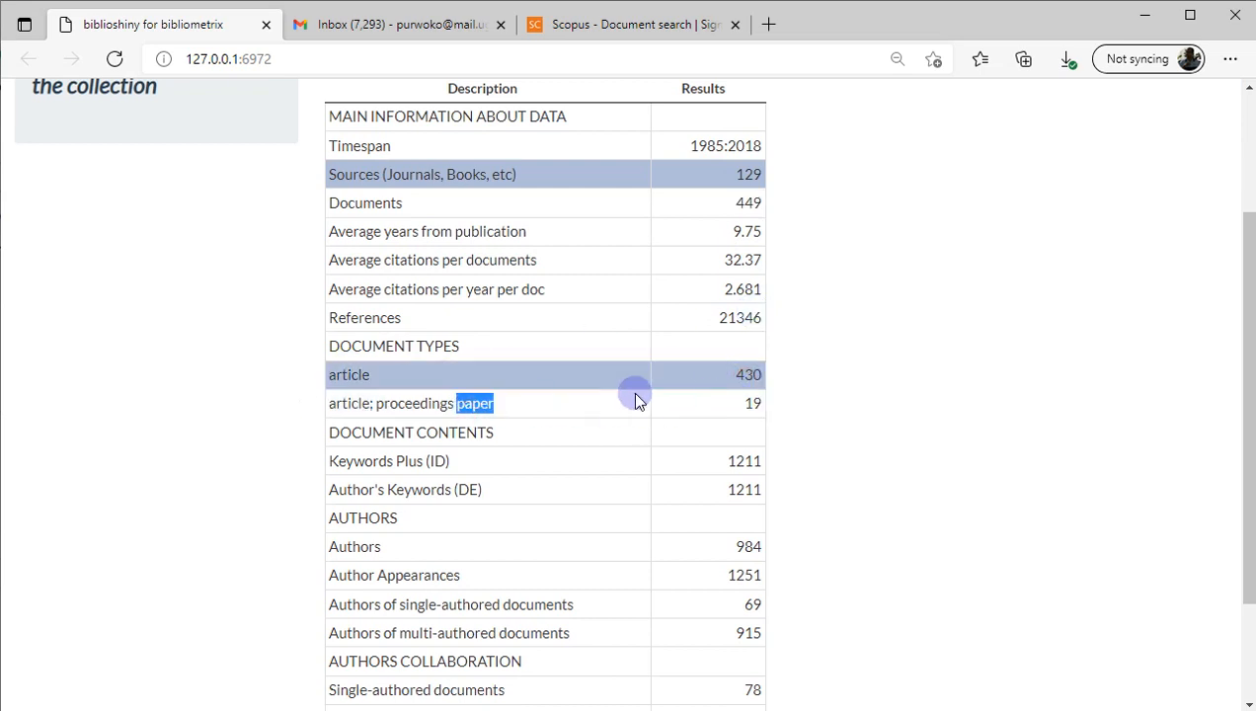
scroll(633, 394, "down", 1)
left_click(470, 375)
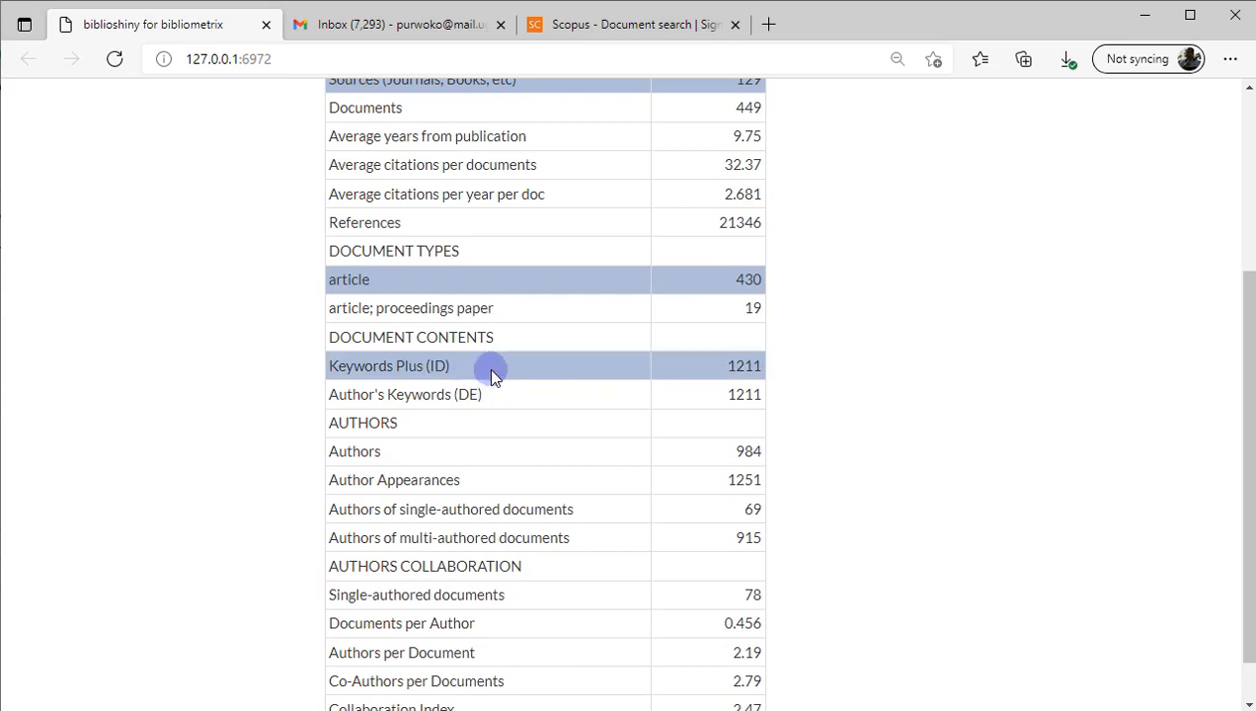
left_click(507, 400)
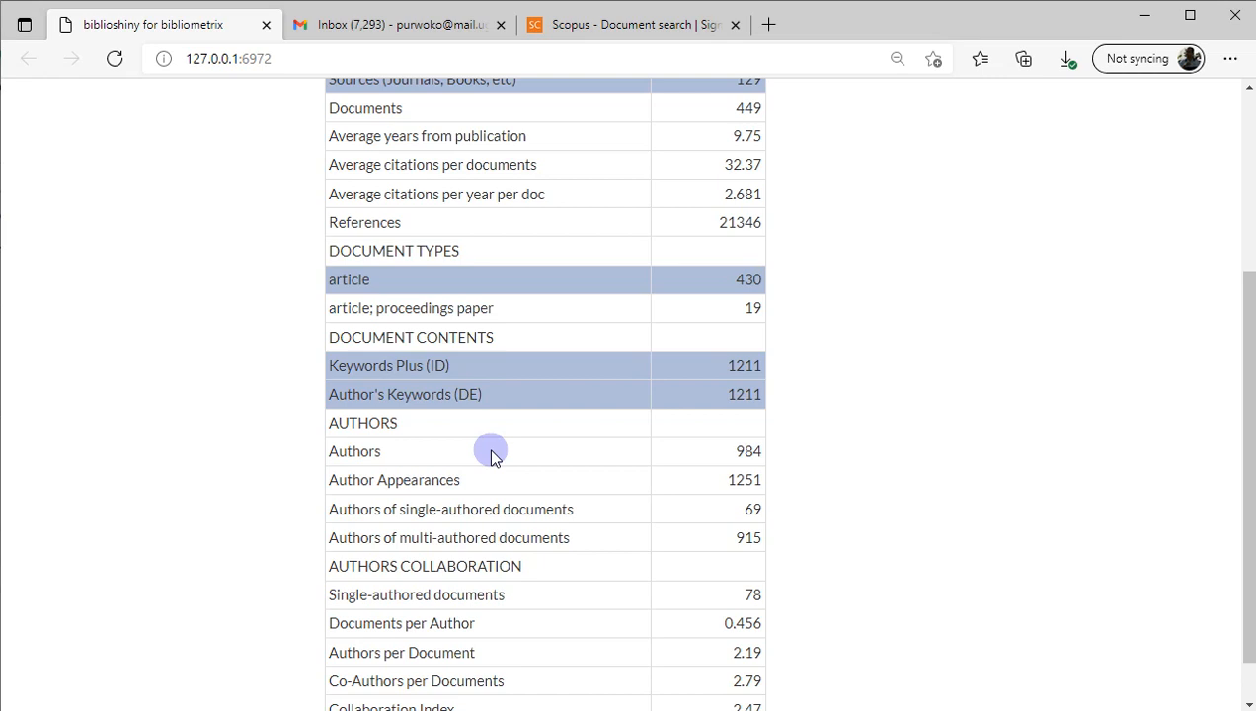
scroll(492, 454, "down", 1)
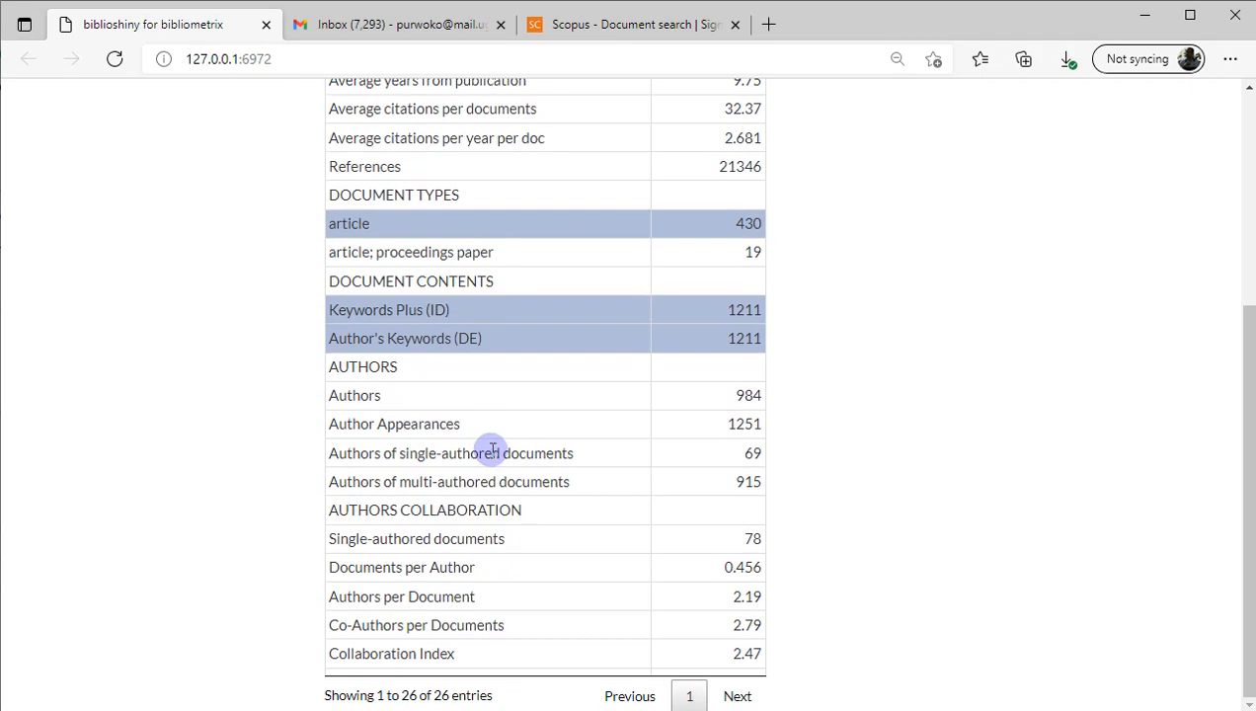
- Open the Annual Scientific Production plot and examine the yearly document counts and the annual growth rate
scroll(492, 451, "up", 5)
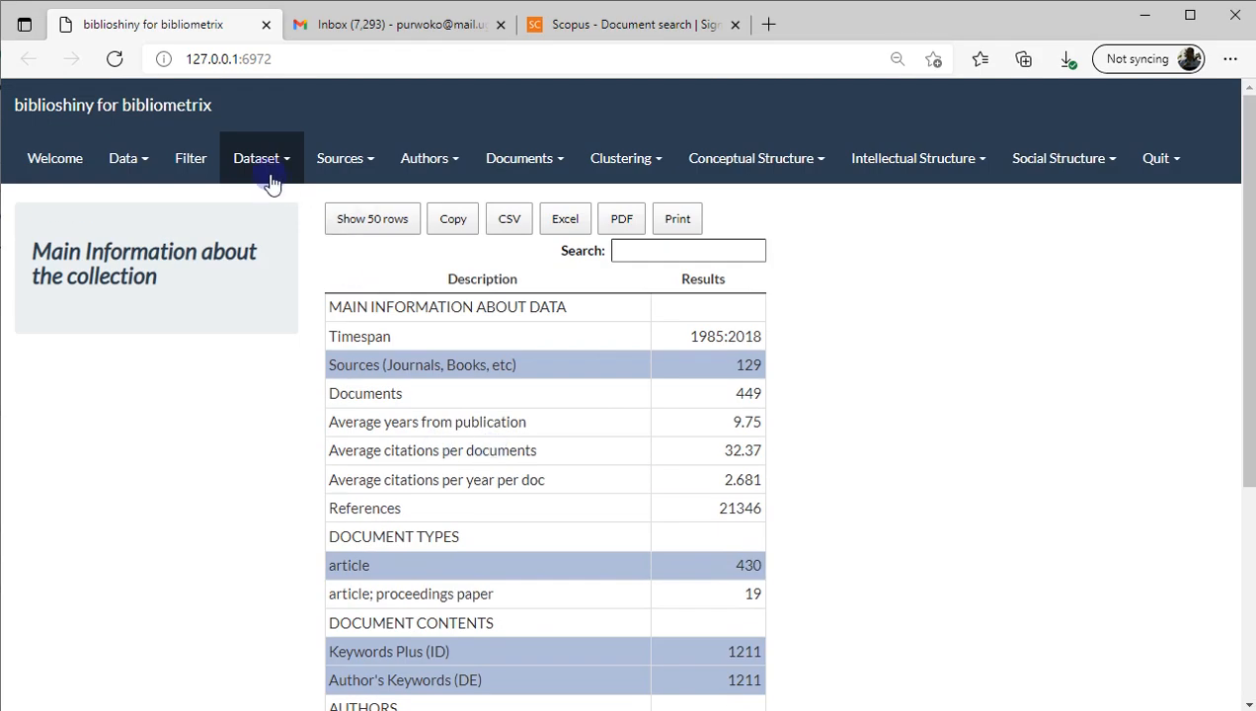
left_click(264, 161)
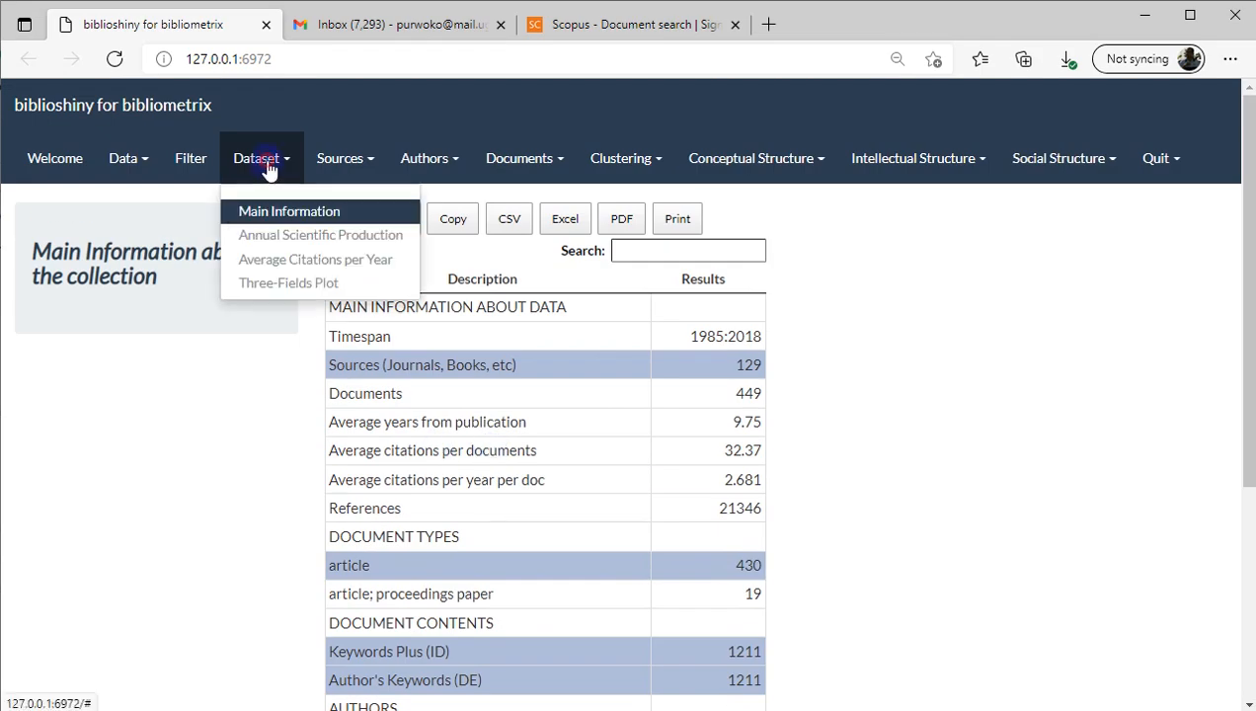
left_click(340, 238)
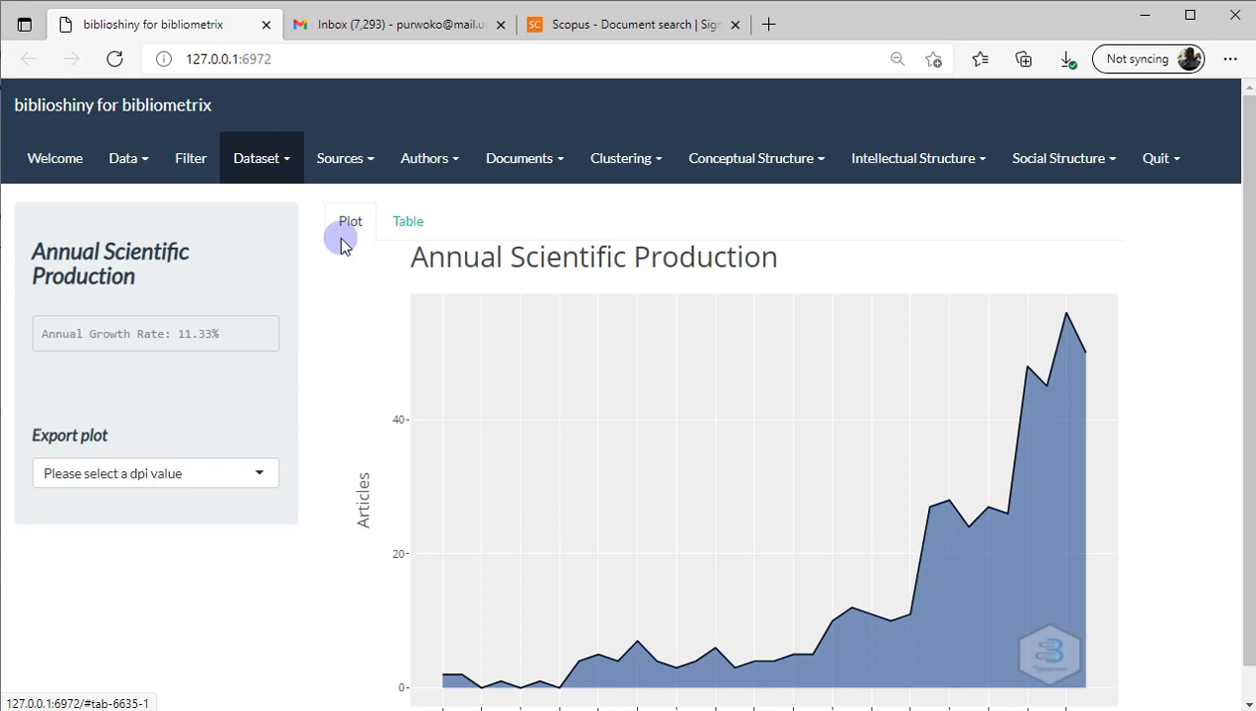
scroll(340, 245, "down", 1)
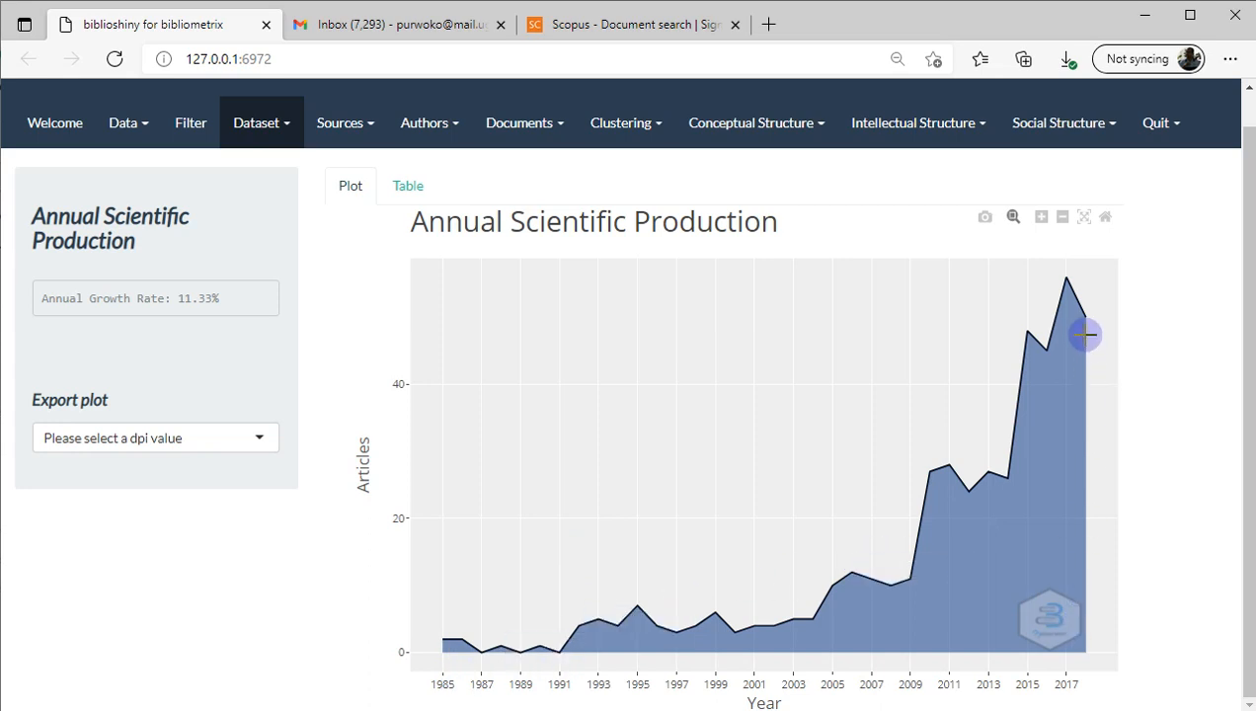
mouse_move(441, 631)
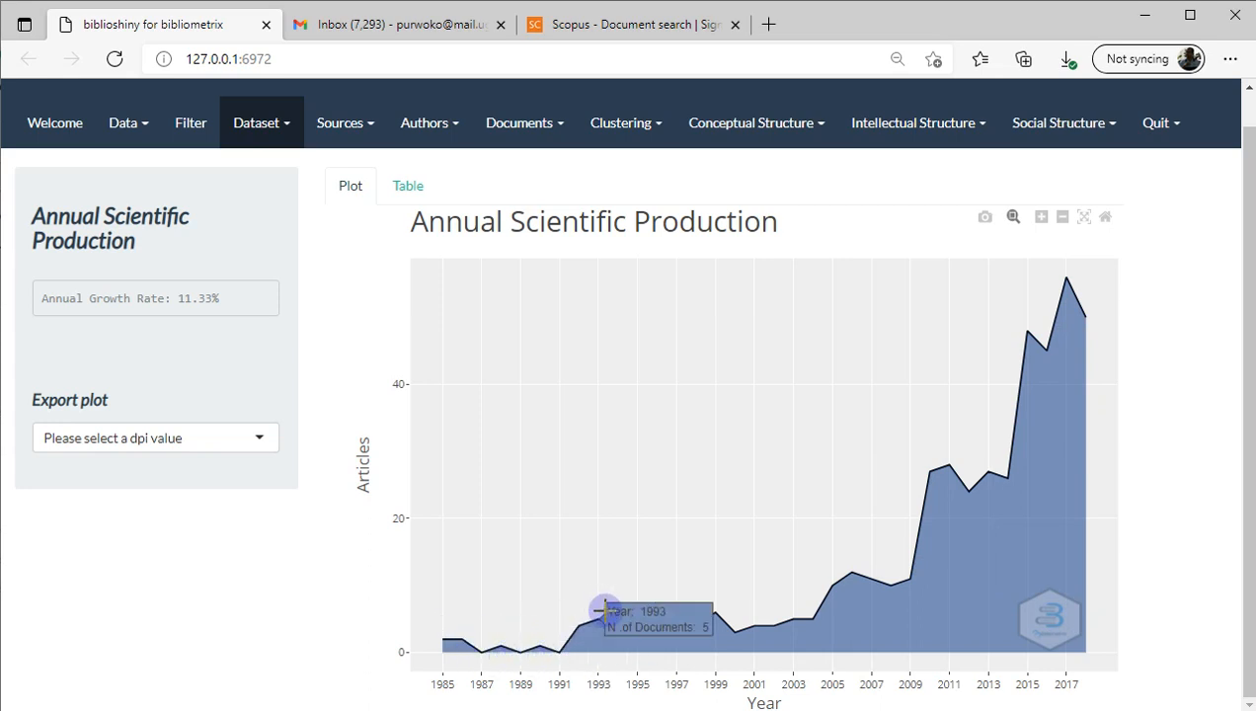
mouse_move(1067, 281)
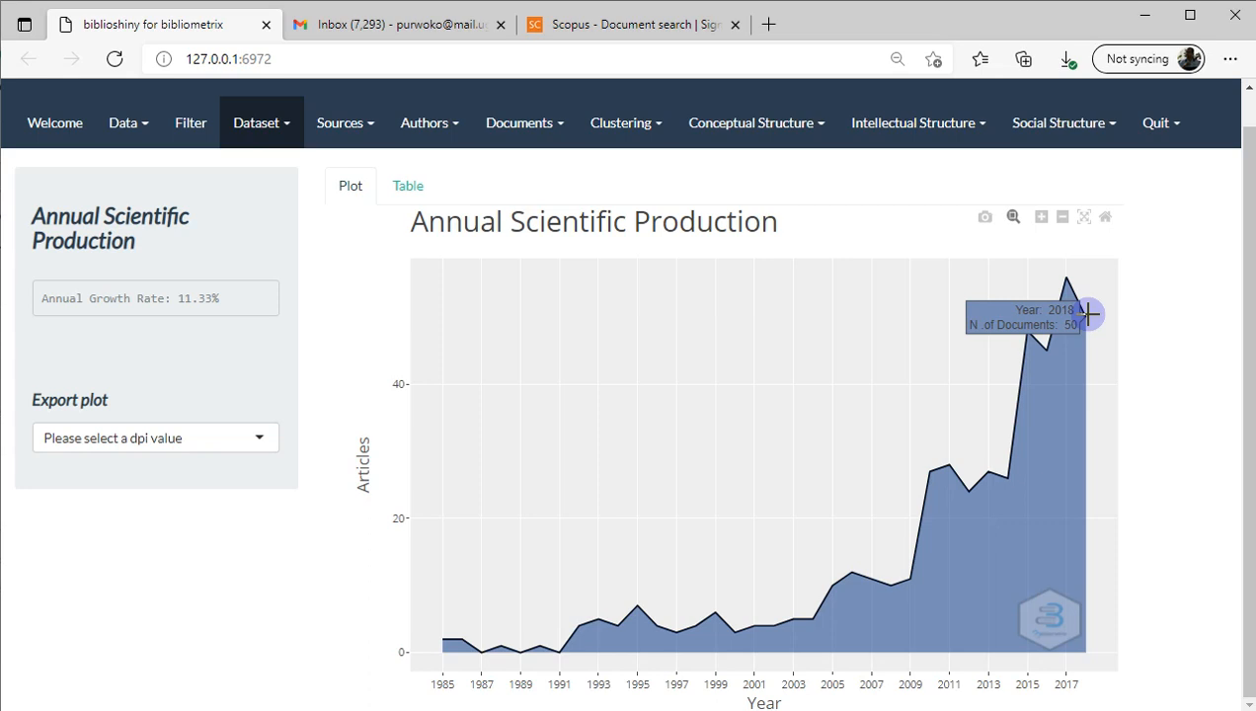
left_click_drag(38, 293, 235, 307)
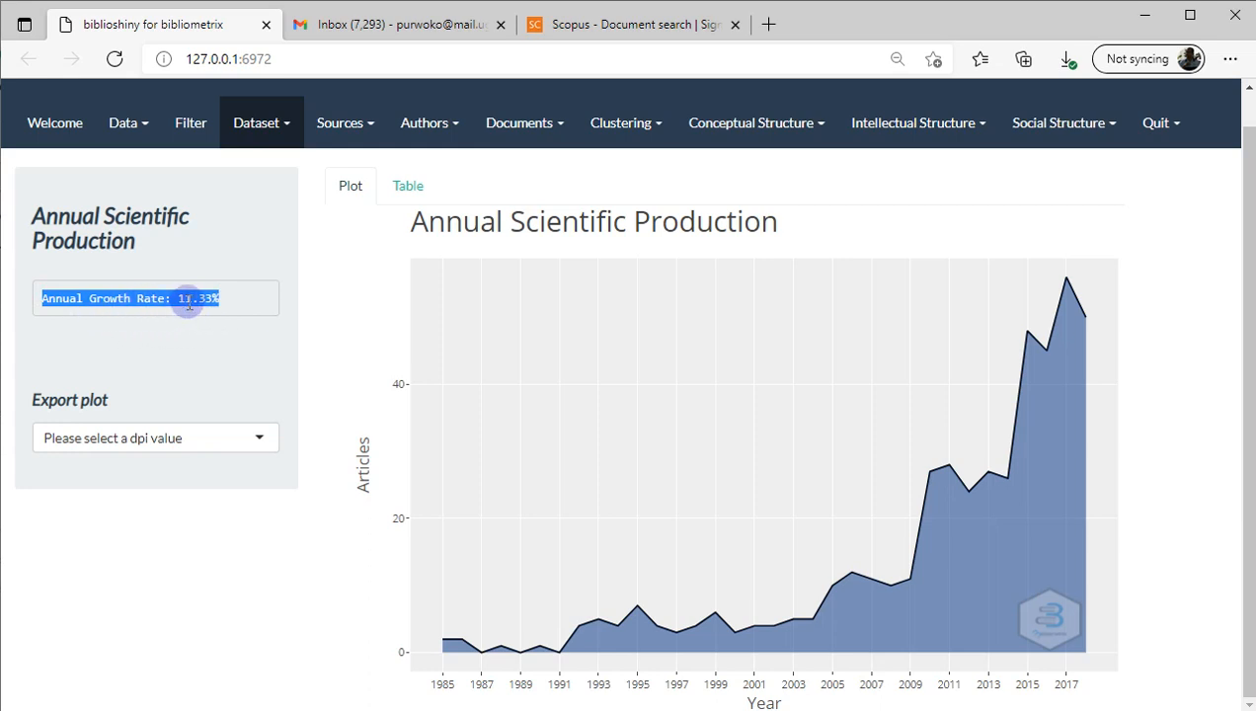
left_click(189, 301)
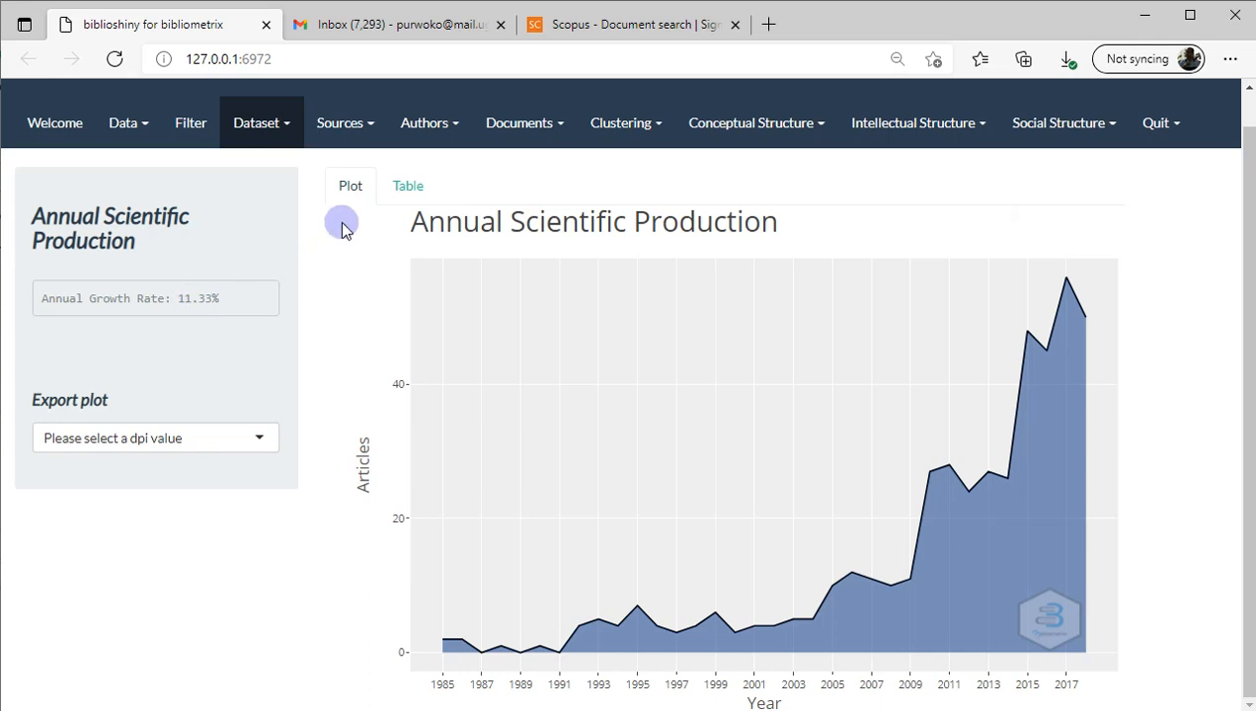
- View the annual production data as a table and return to the plot to review its trend
left_click(413, 186)
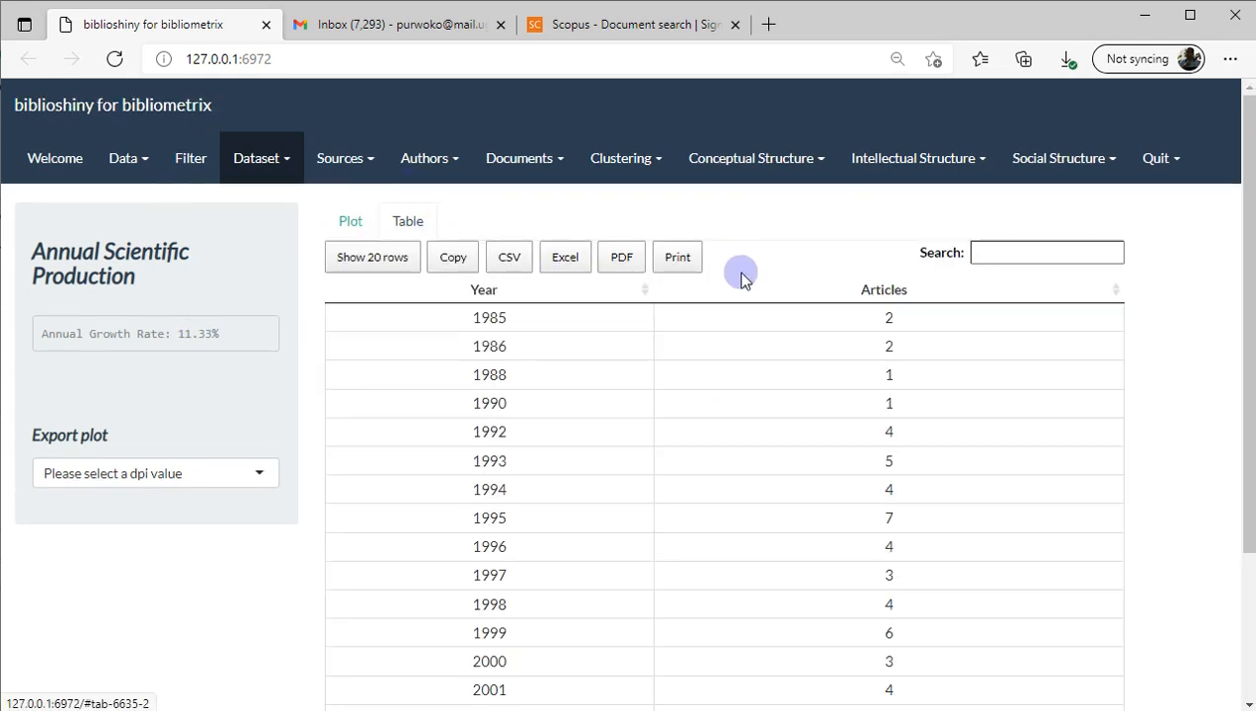
left_click(357, 224)
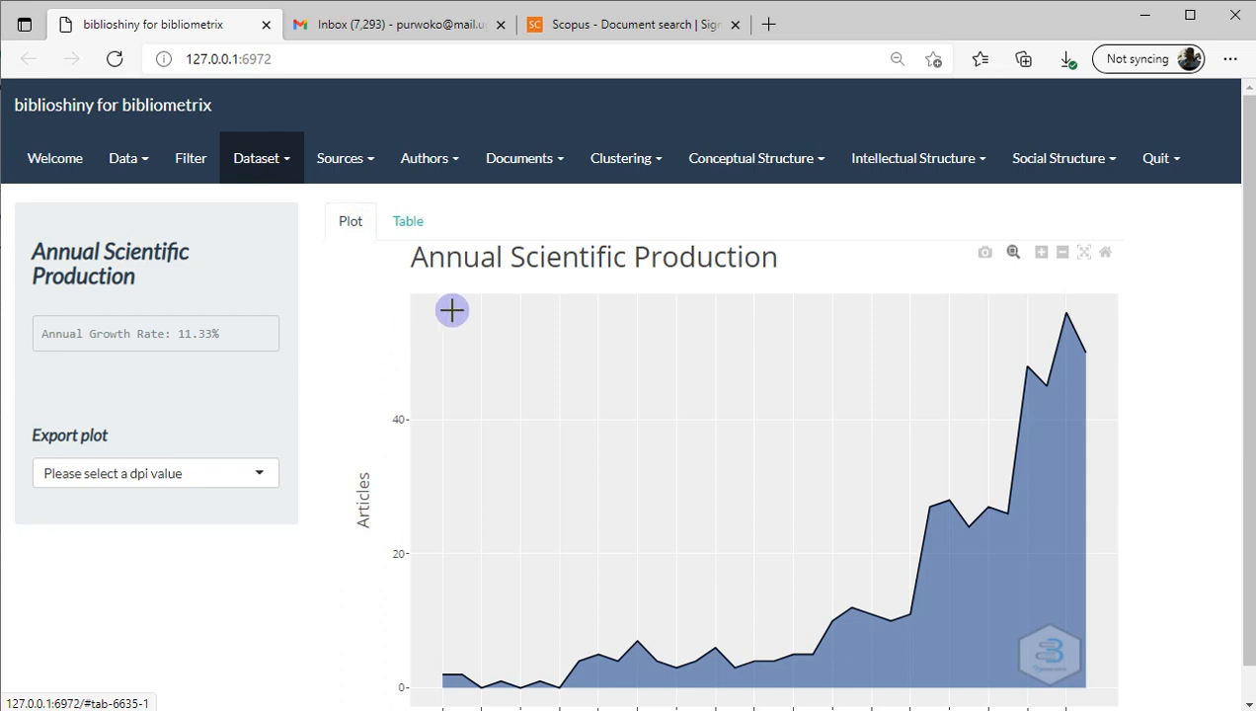
left_click(408, 227)
left_click(370, 226)
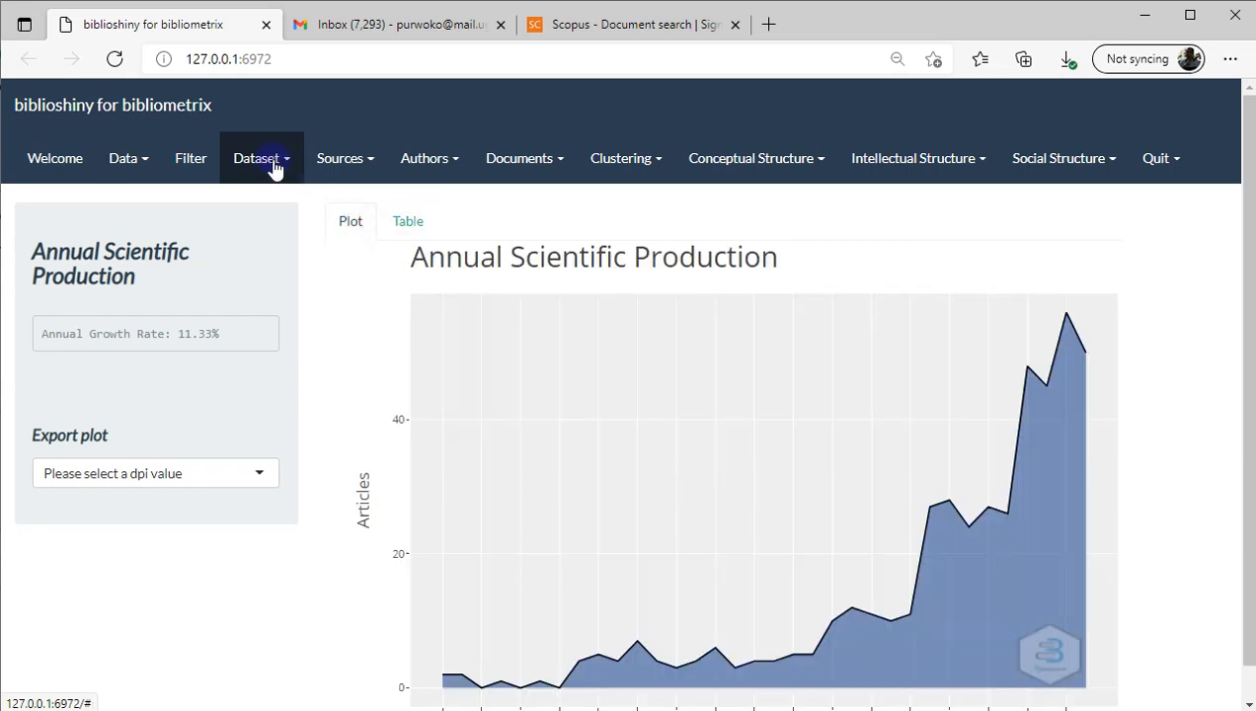
left_click(275, 170)
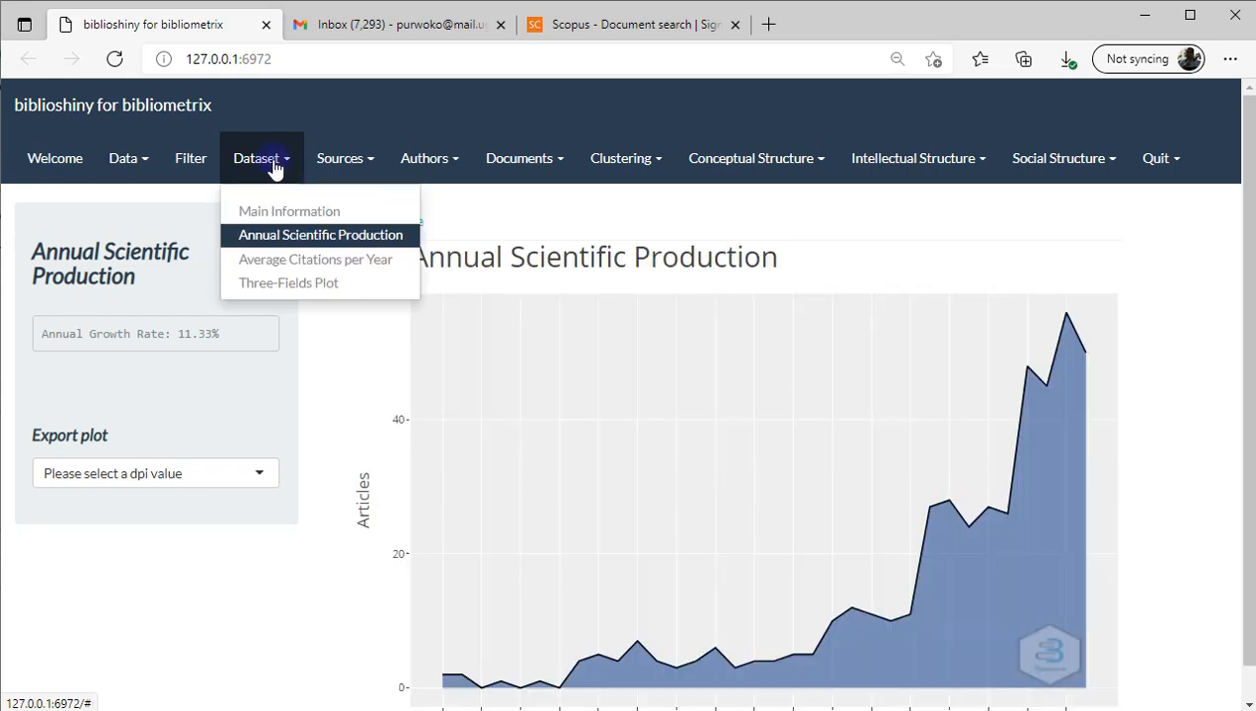
left_click(375, 373)
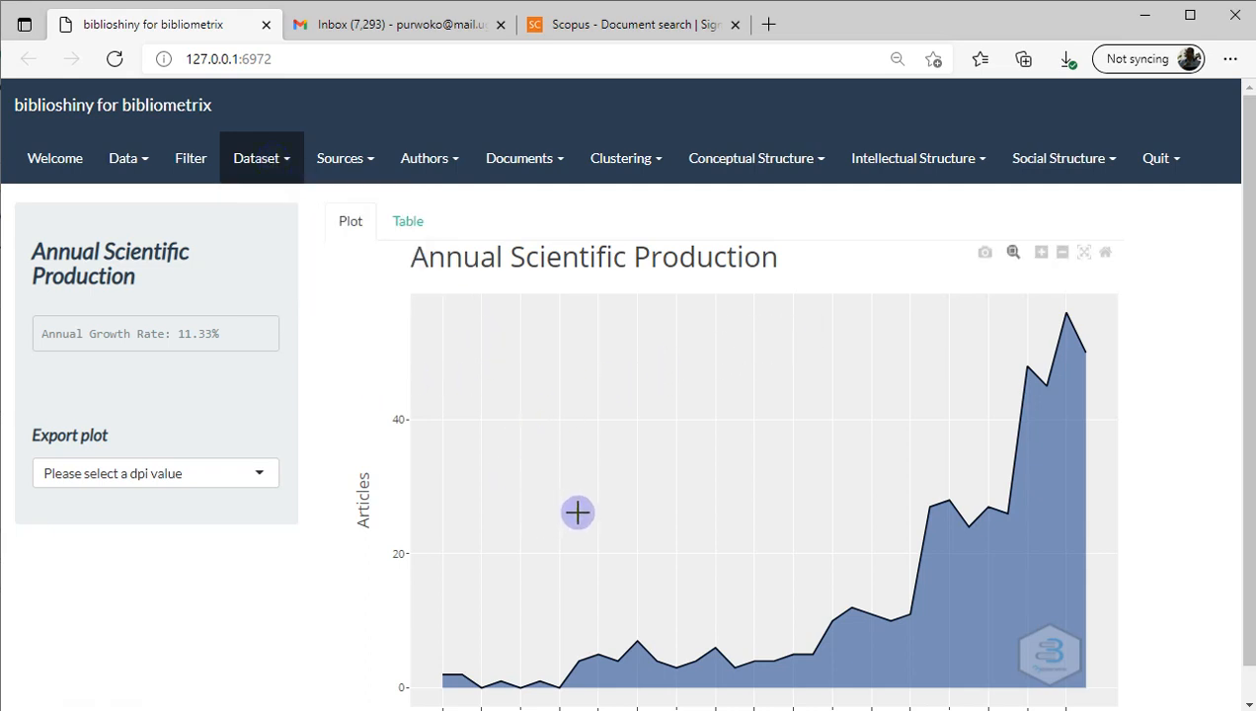
mouse_move(456, 680)
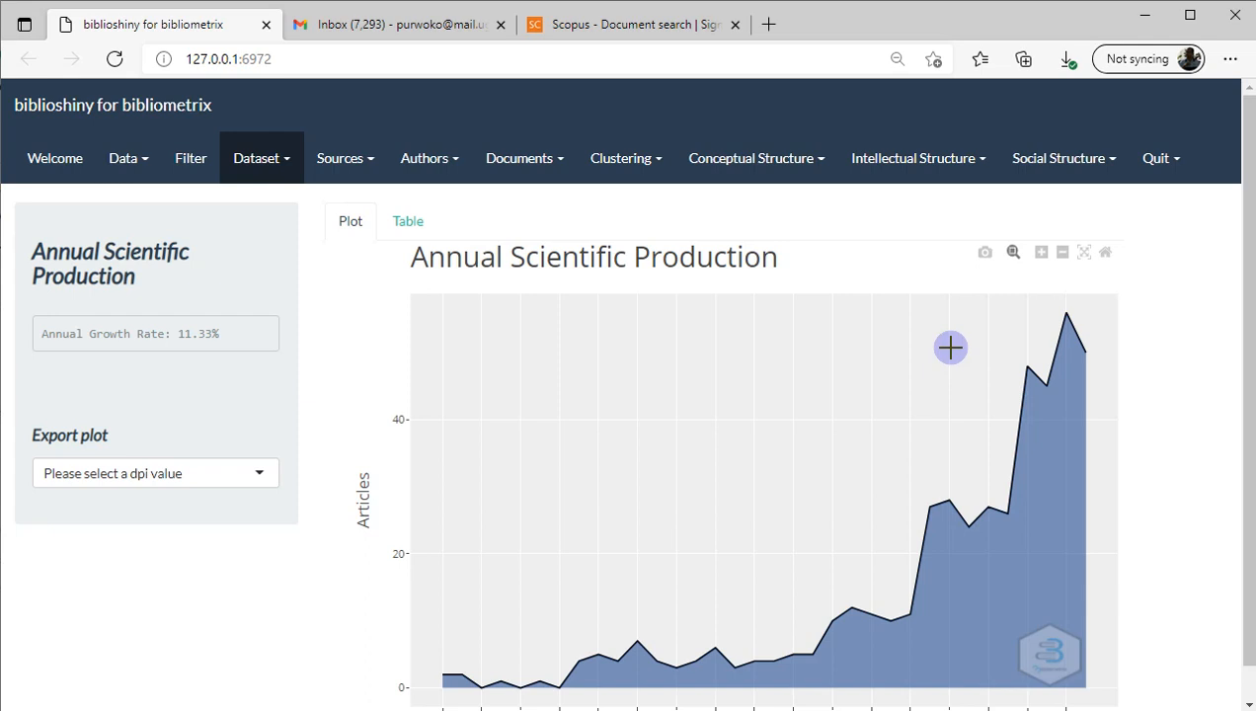
- Open Average Citations per Year, inspect the plot's highest peak, and view the same data as a table
left_click(265, 166)
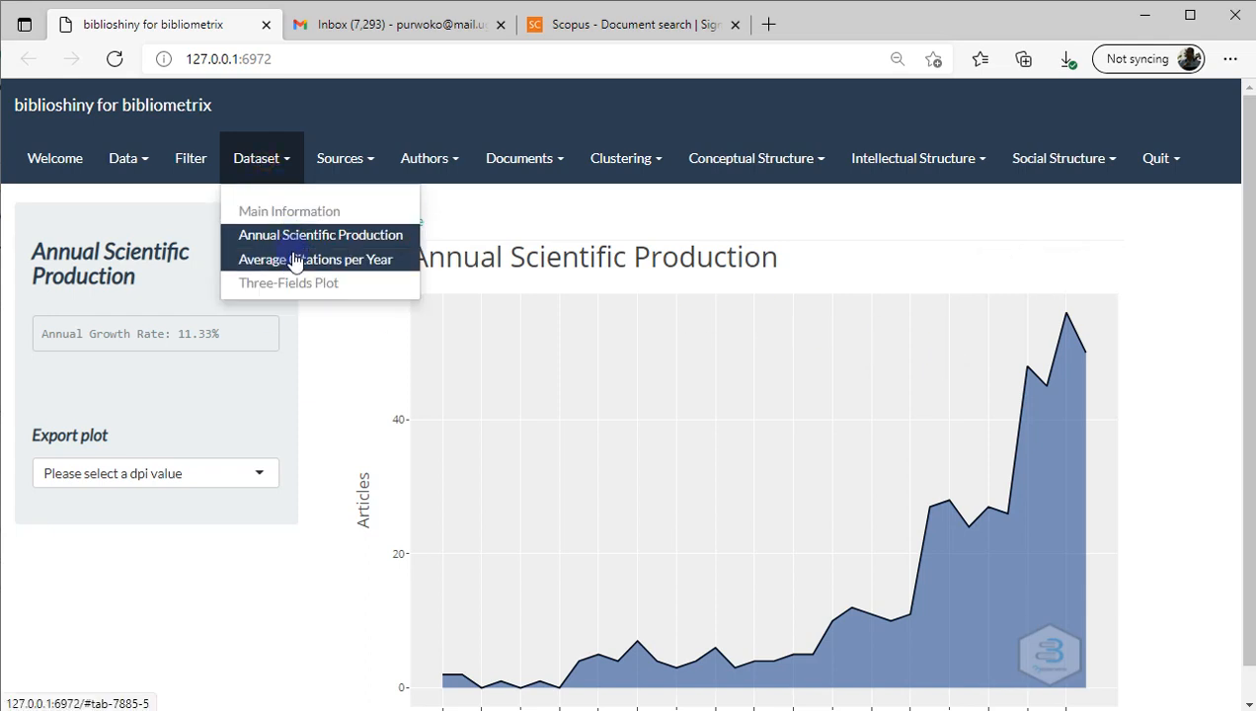
left_click(345, 267)
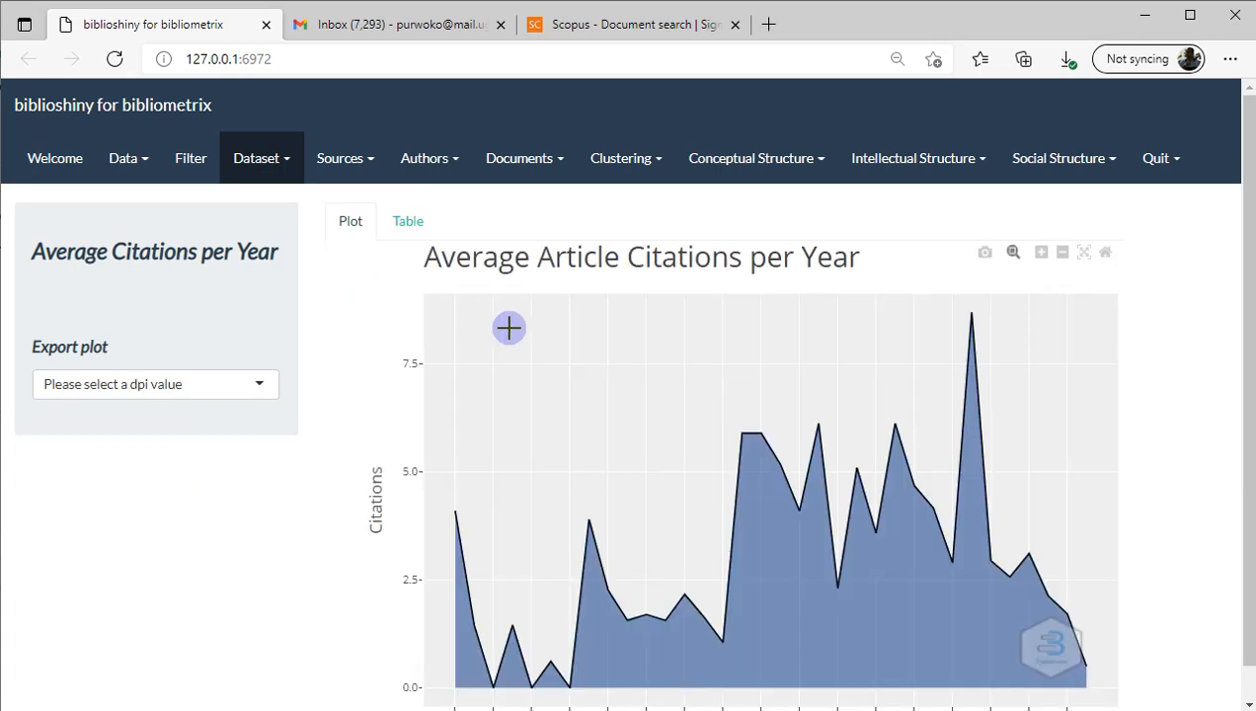
scroll(508, 328, "down", 1)
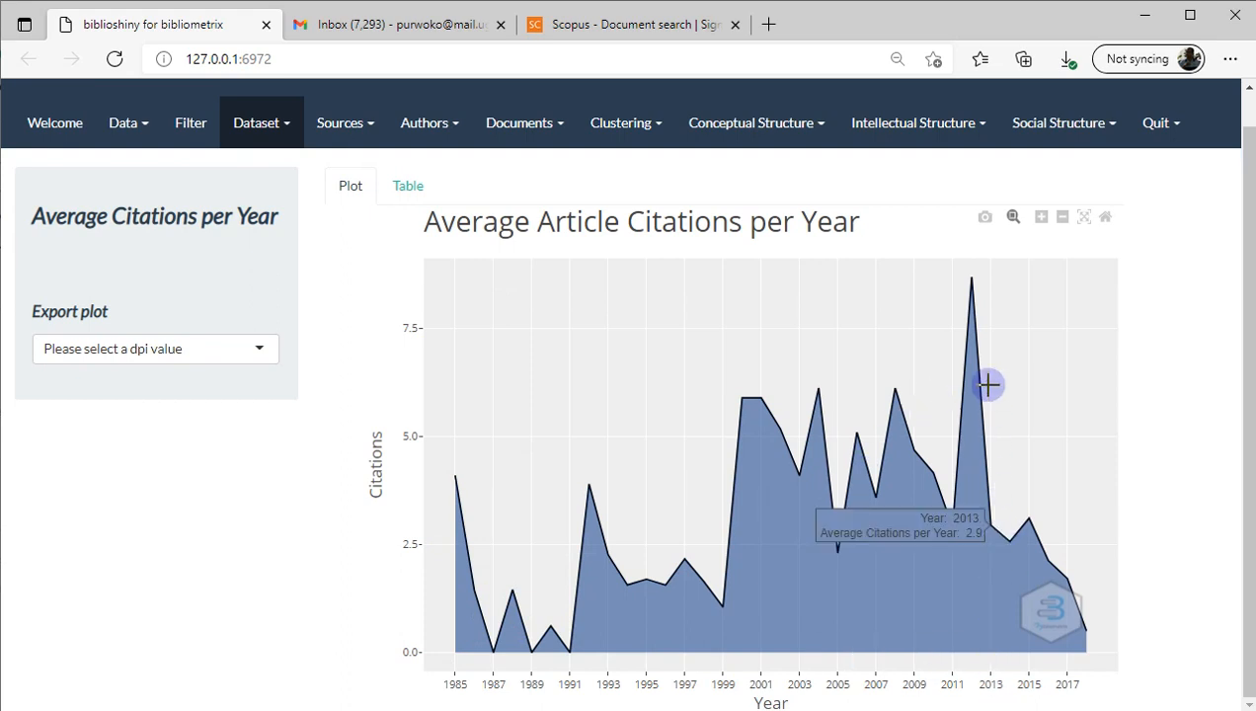
mouse_move(974, 276)
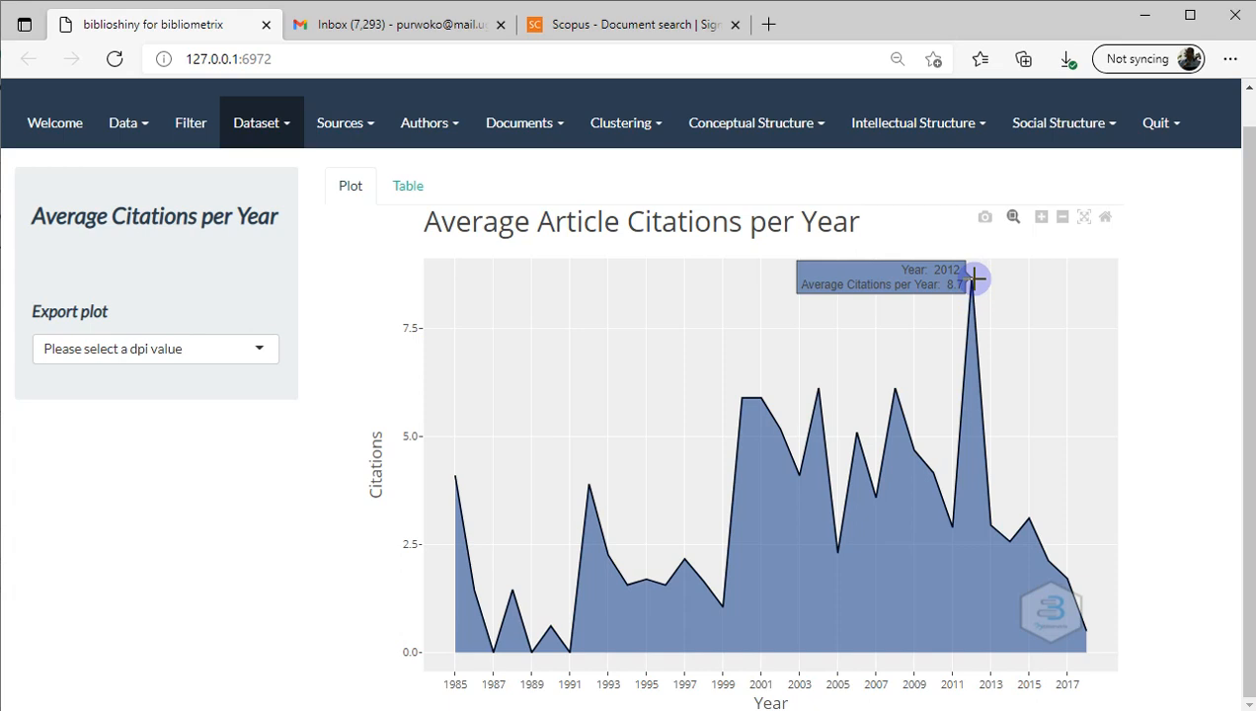
left_click(419, 187)
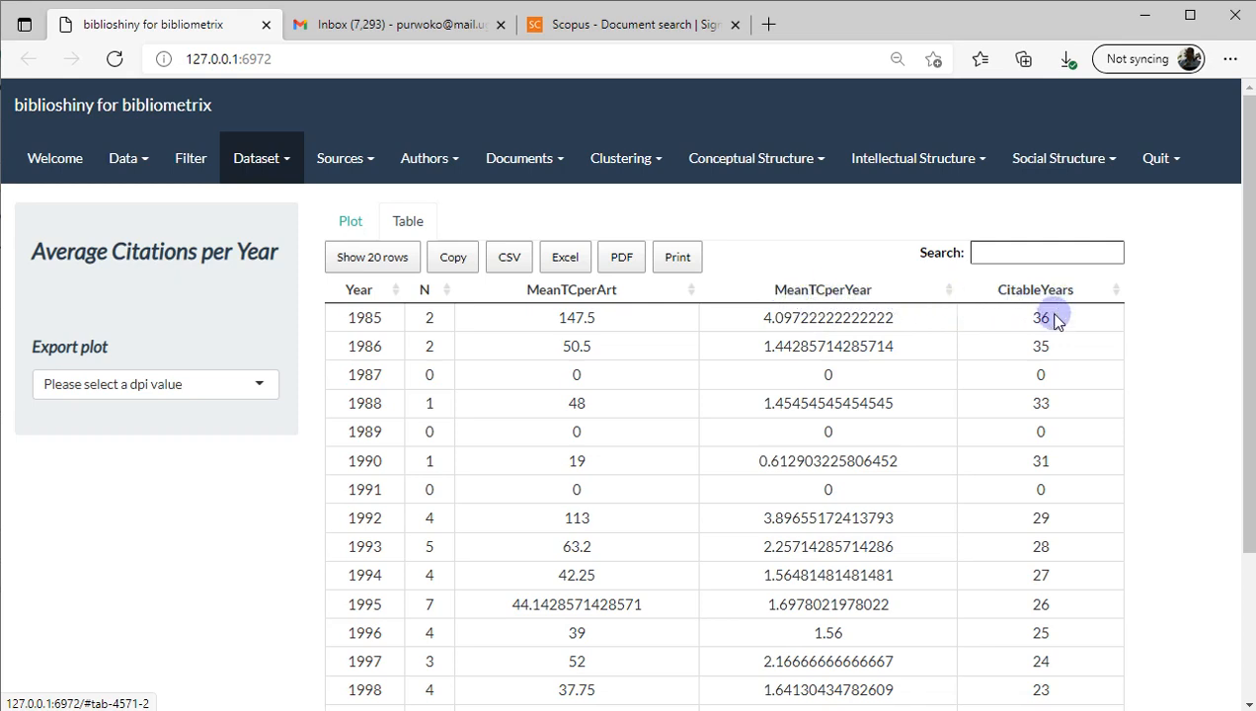
- Sort the average citations table by N and then by Year in ascending order
left_click(447, 289)
left_click(394, 288)
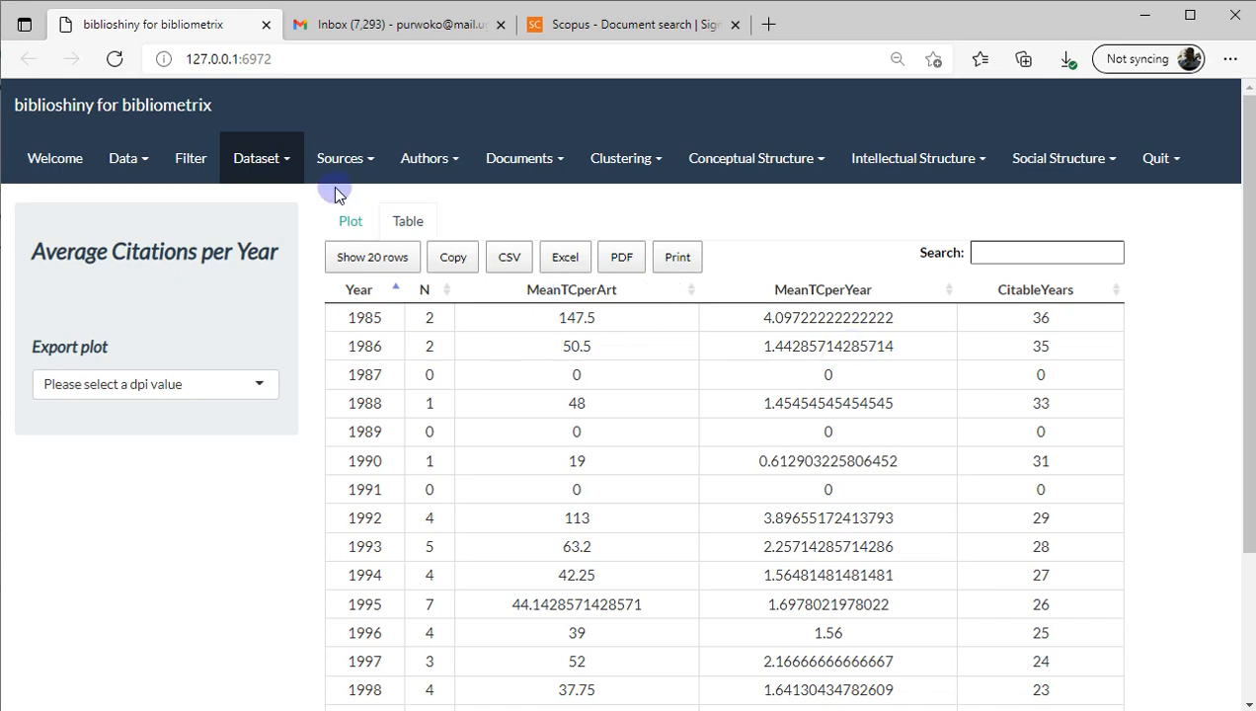
- Generate the Three-Fields Plot with Authors in the middle, References left and Keywords right, 20 items each, and inspect its flows
left_click(268, 169)
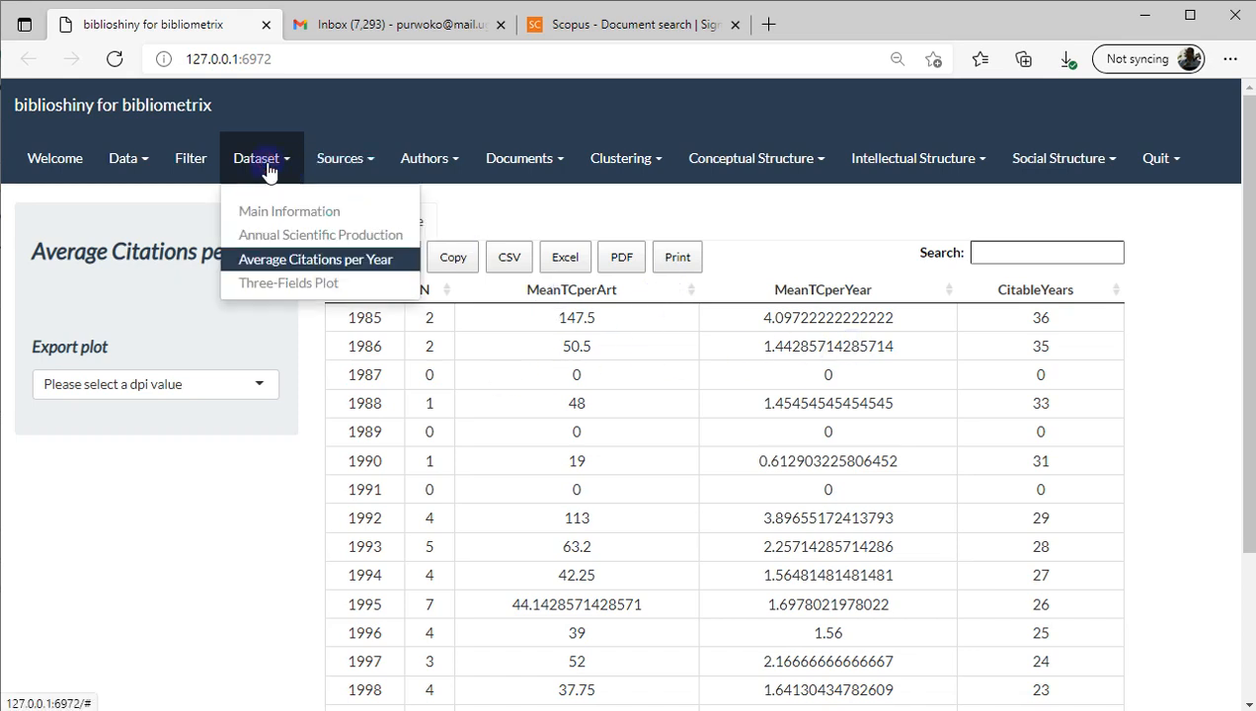
left_click(282, 283)
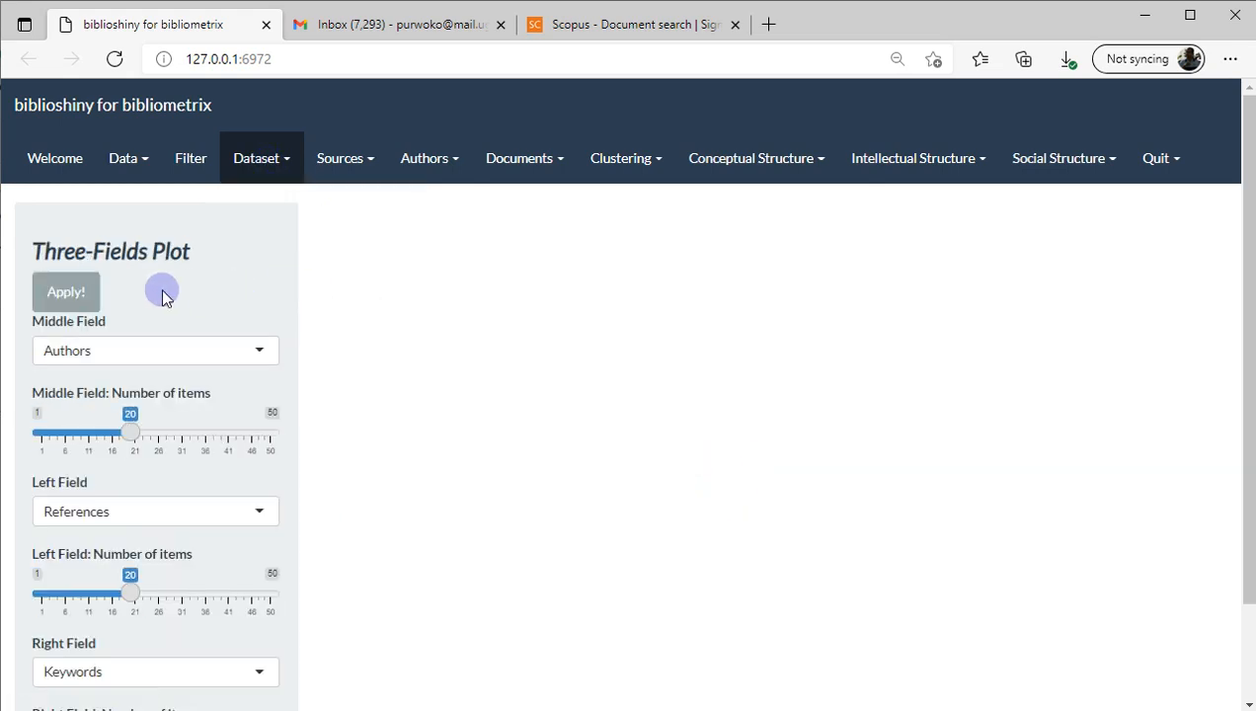
left_click(91, 292)
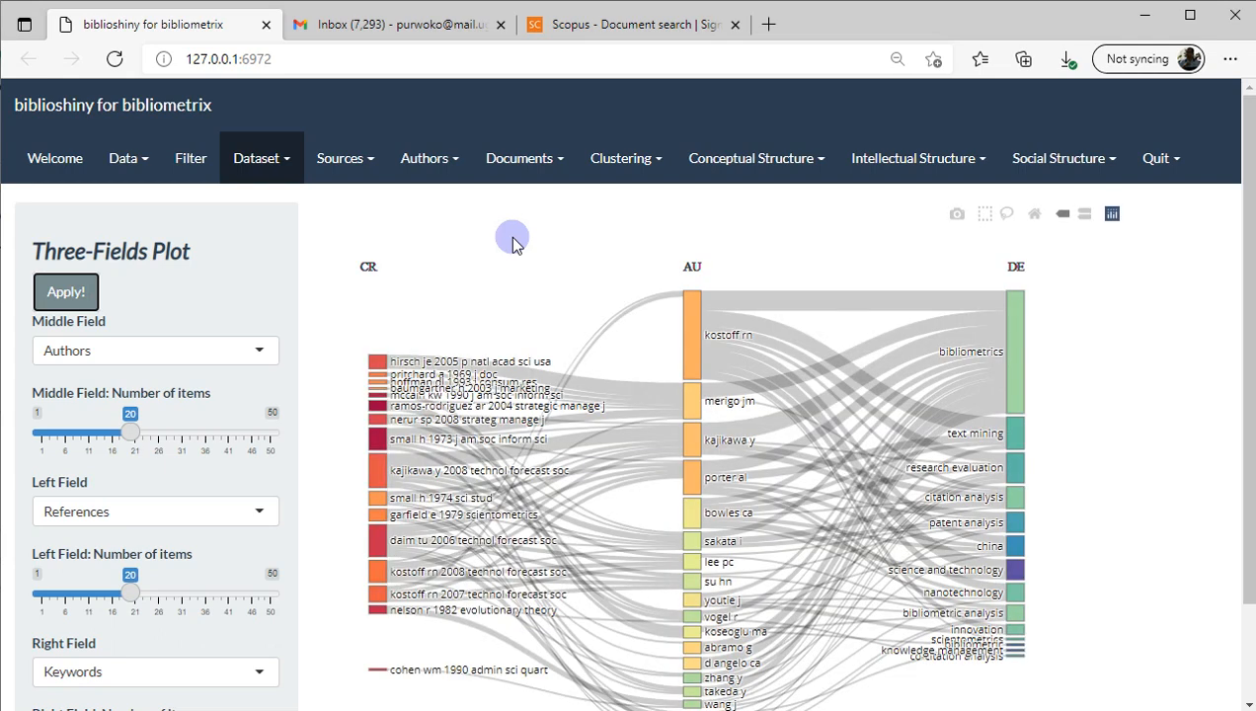
scroll(307, 348, "down", 1)
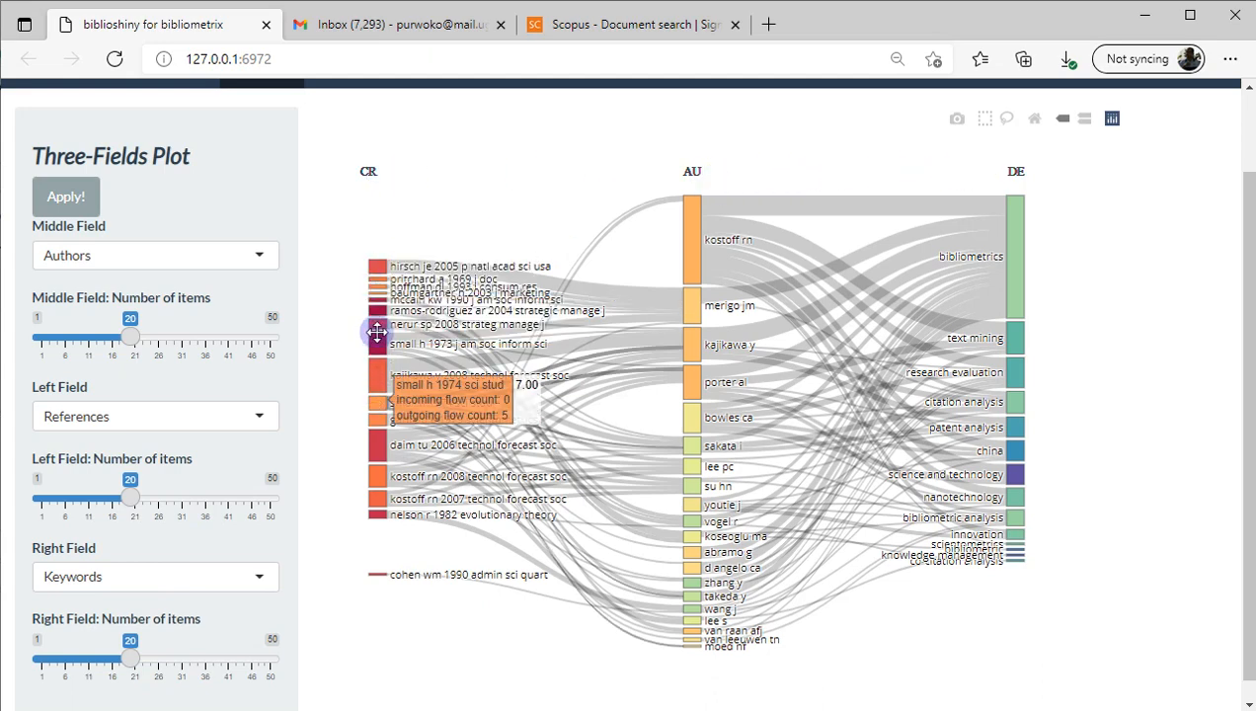
mouse_move(381, 265)
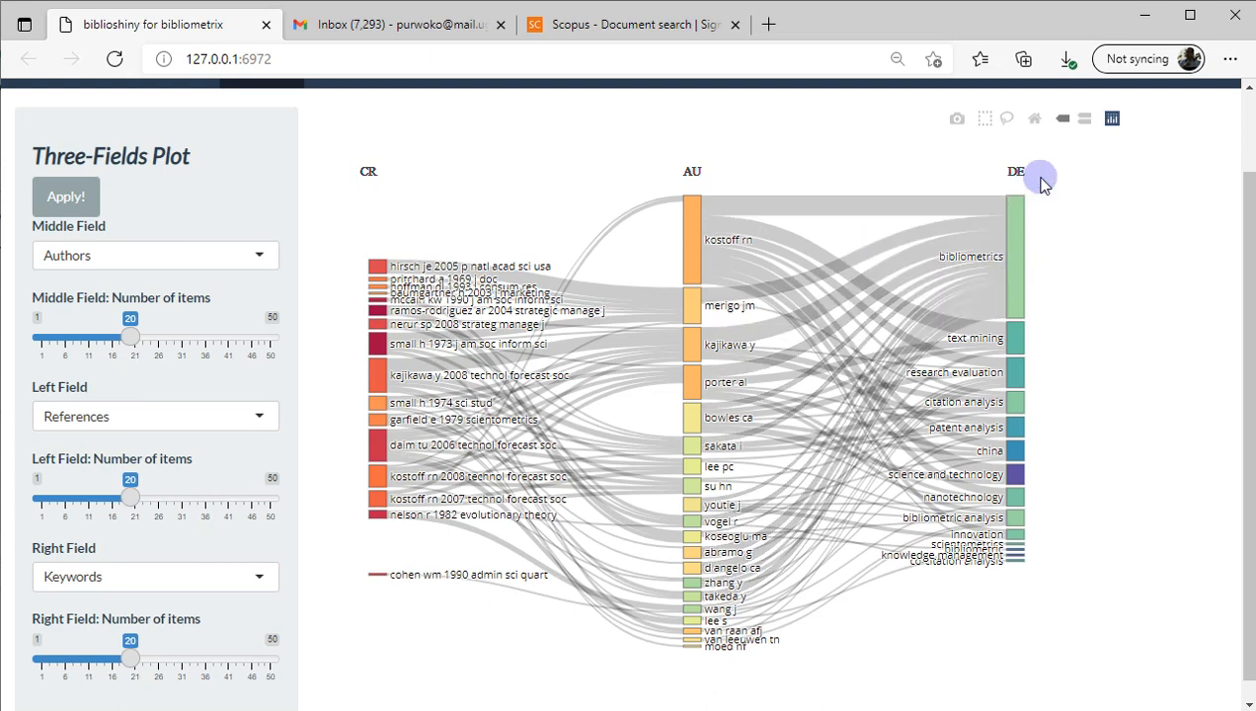
mouse_move(1020, 211)
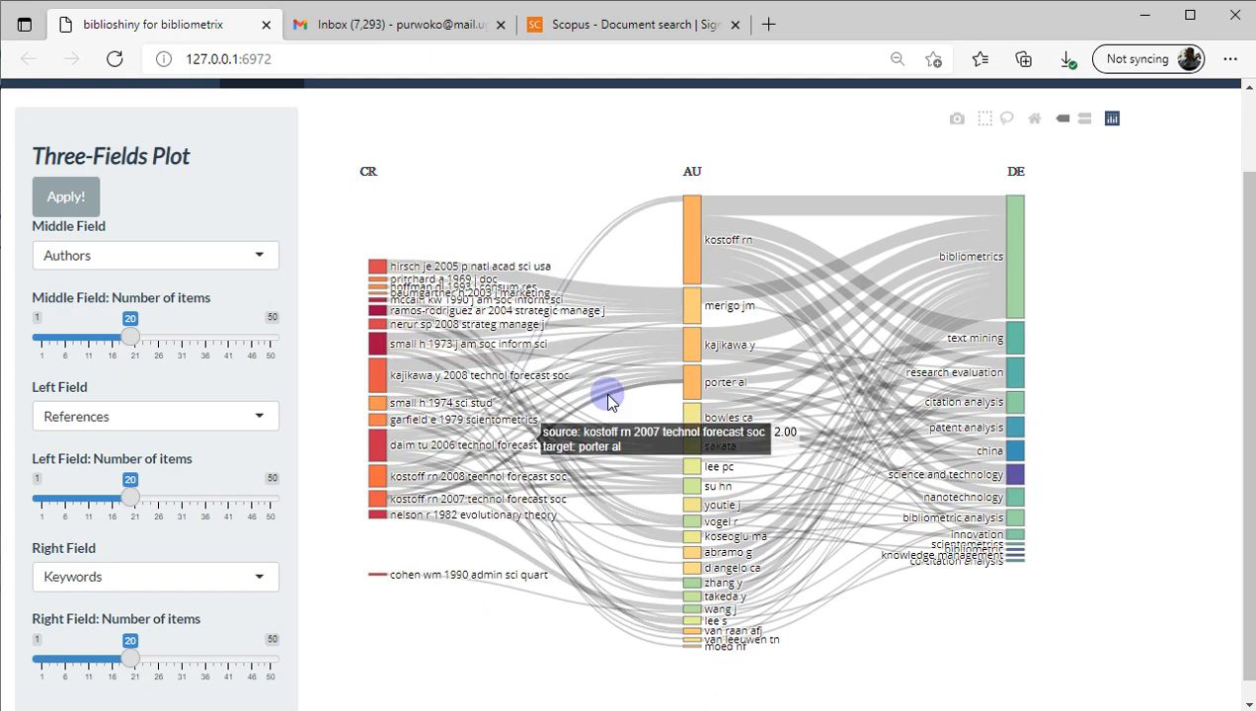
scroll(606, 392, "down", 1)
scroll(605, 392, "up", 2)
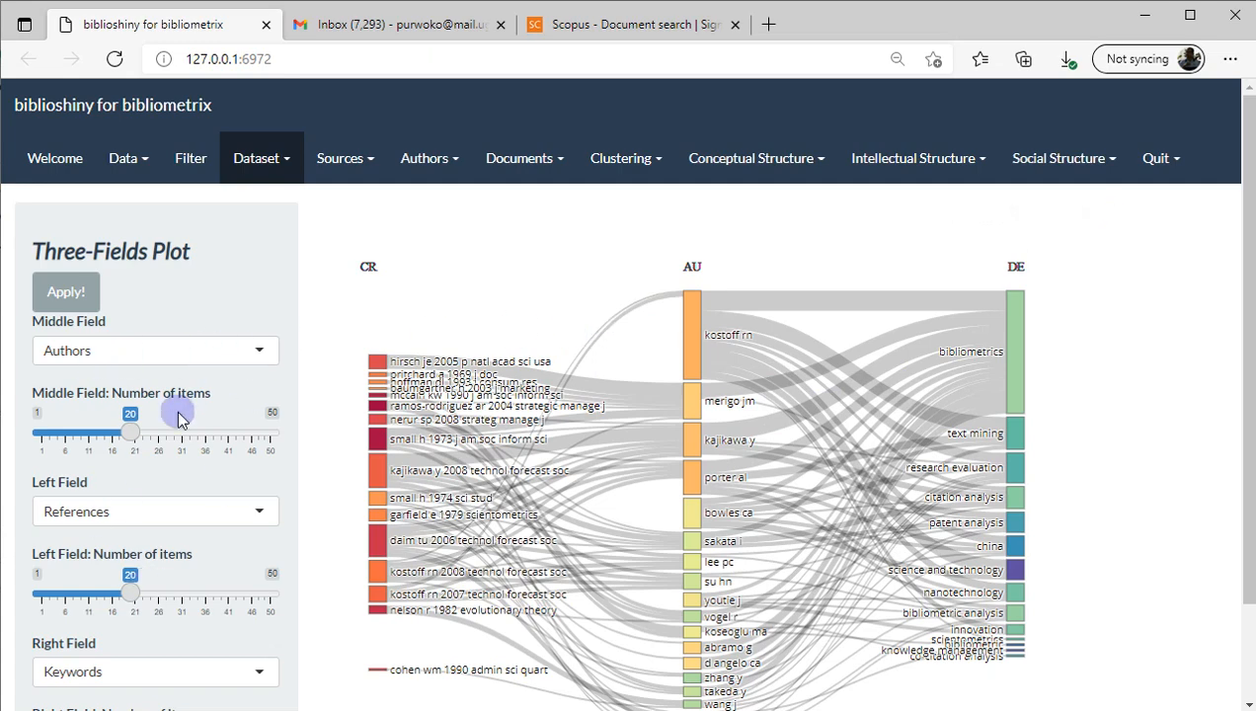
- Review the available Middle Field options for the Three-Fields Plot, keeping Authors selected
left_click(172, 351)
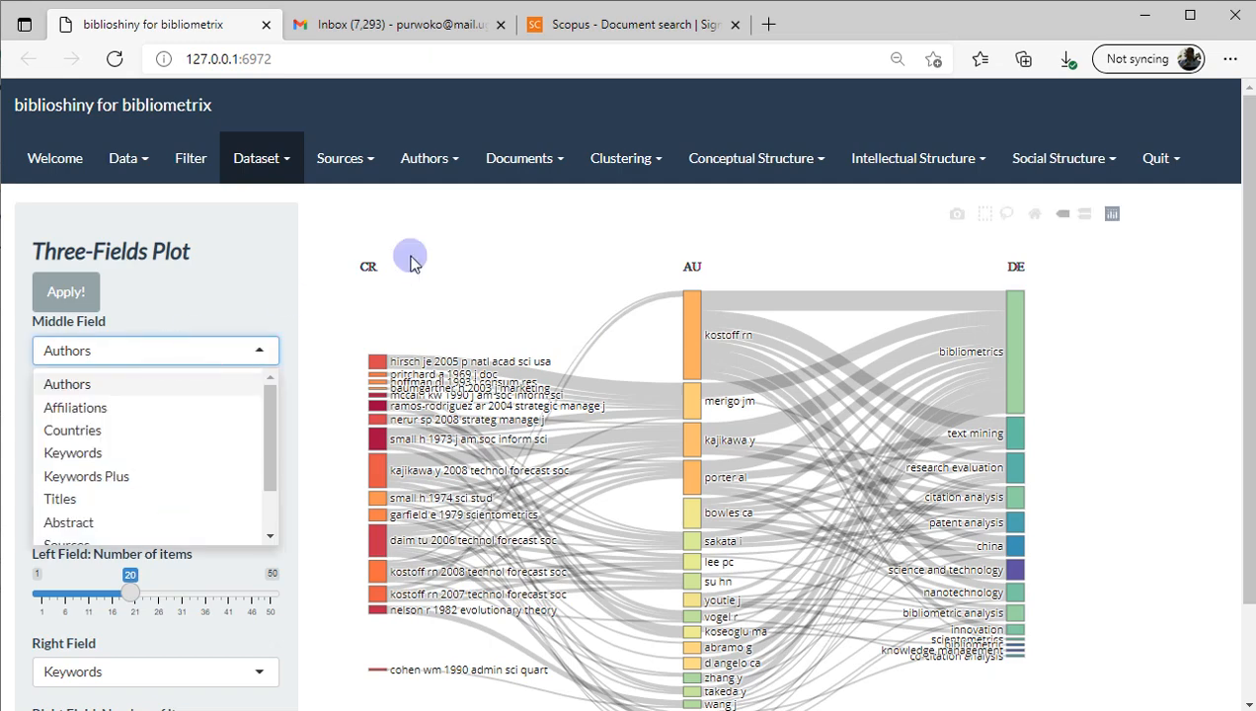
left_click(374, 241)
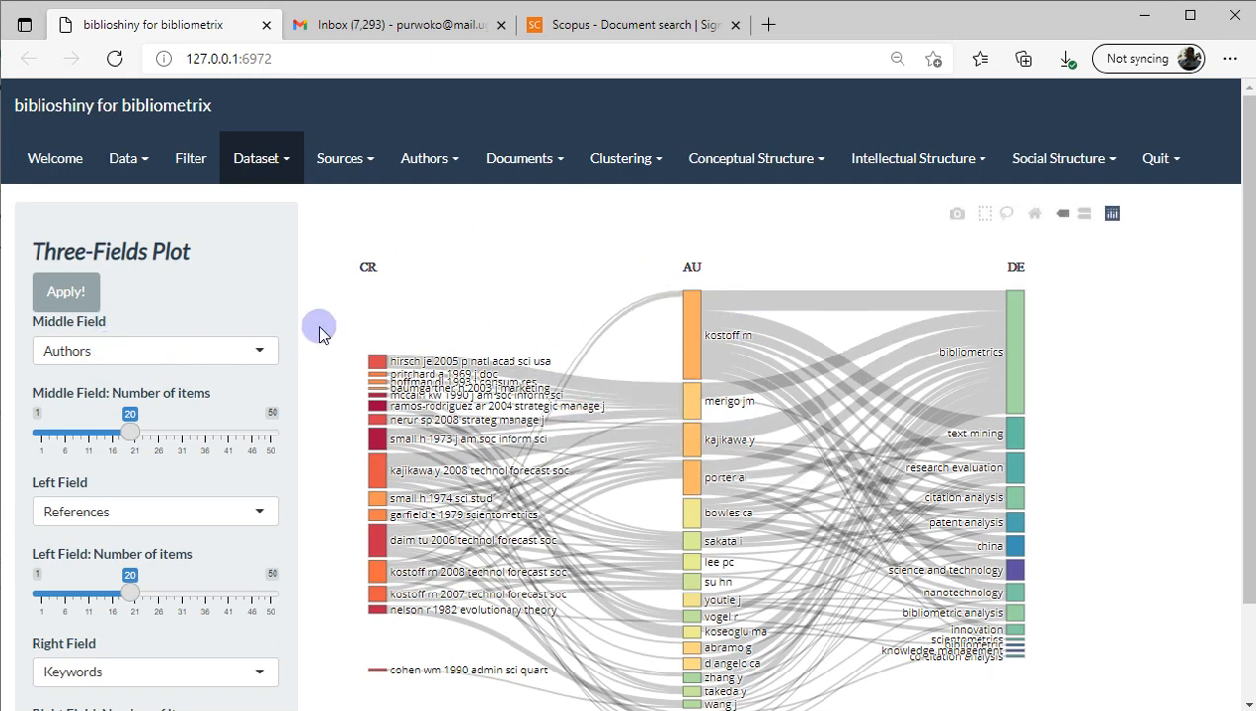
left_click(252, 349)
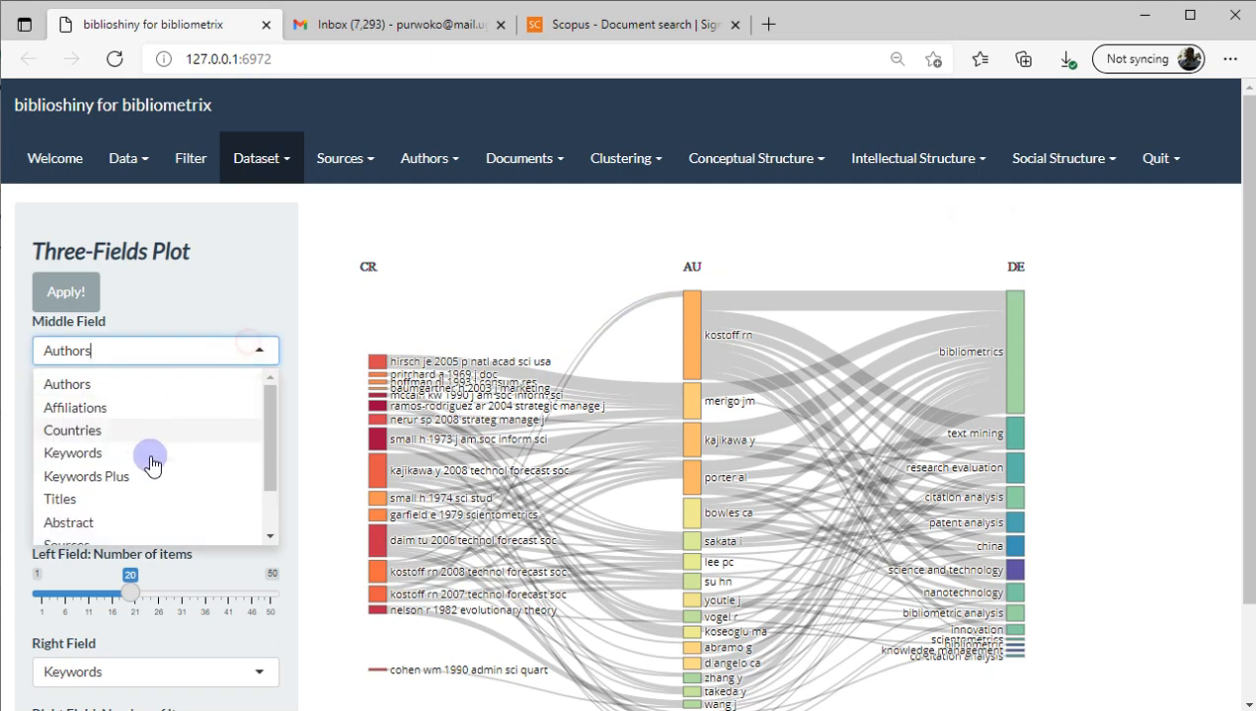
left_click(440, 234)
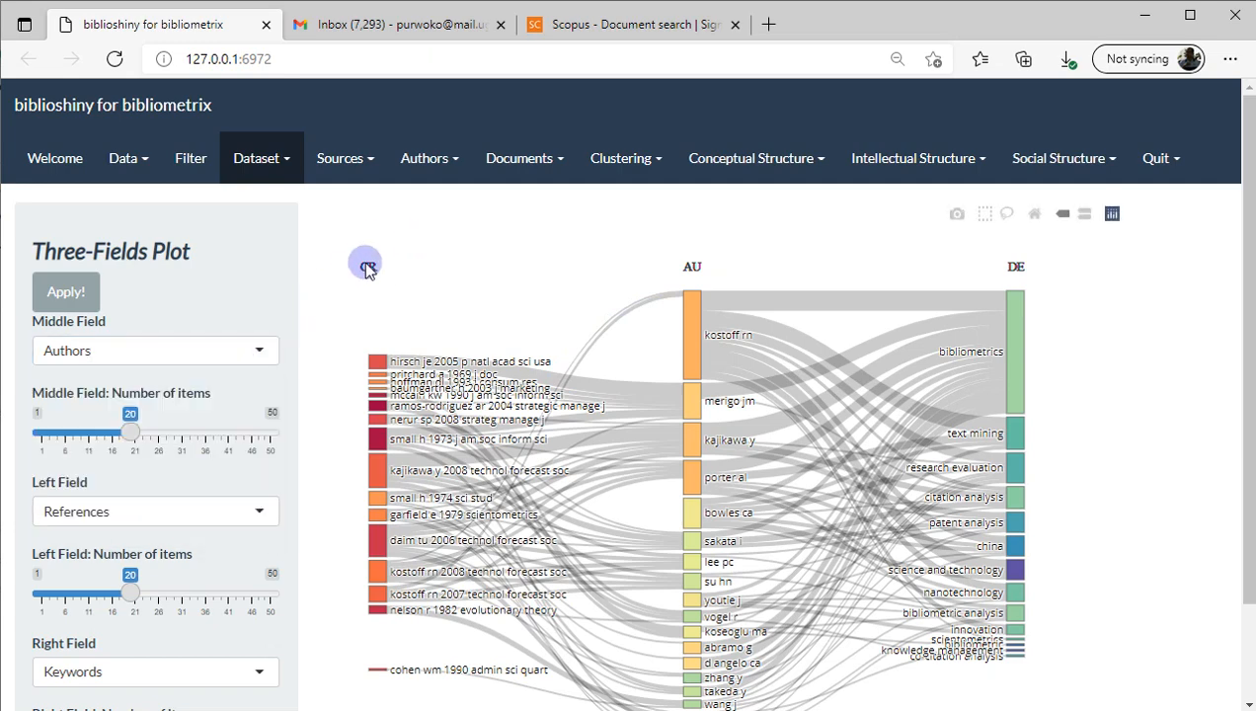
- Generate the Most Relevant Sources plot for 20 sources and view the same data as a table
left_click(284, 161)
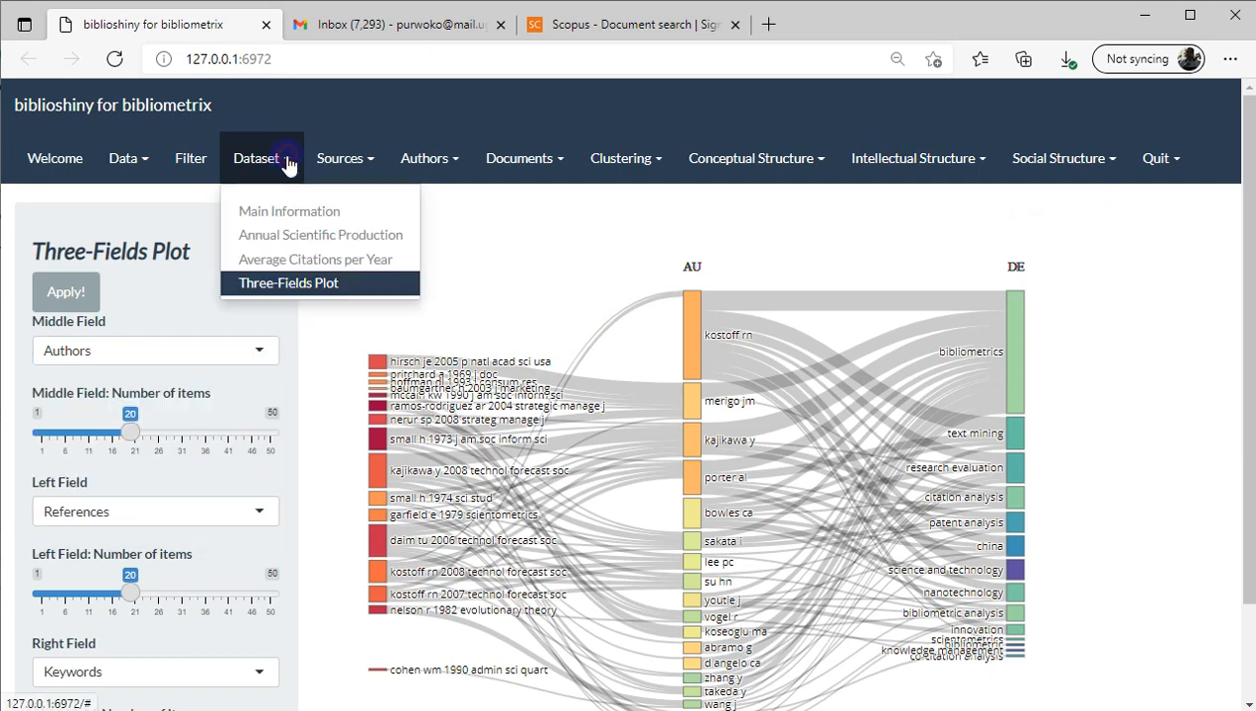
left_click(351, 163)
left_click(370, 212)
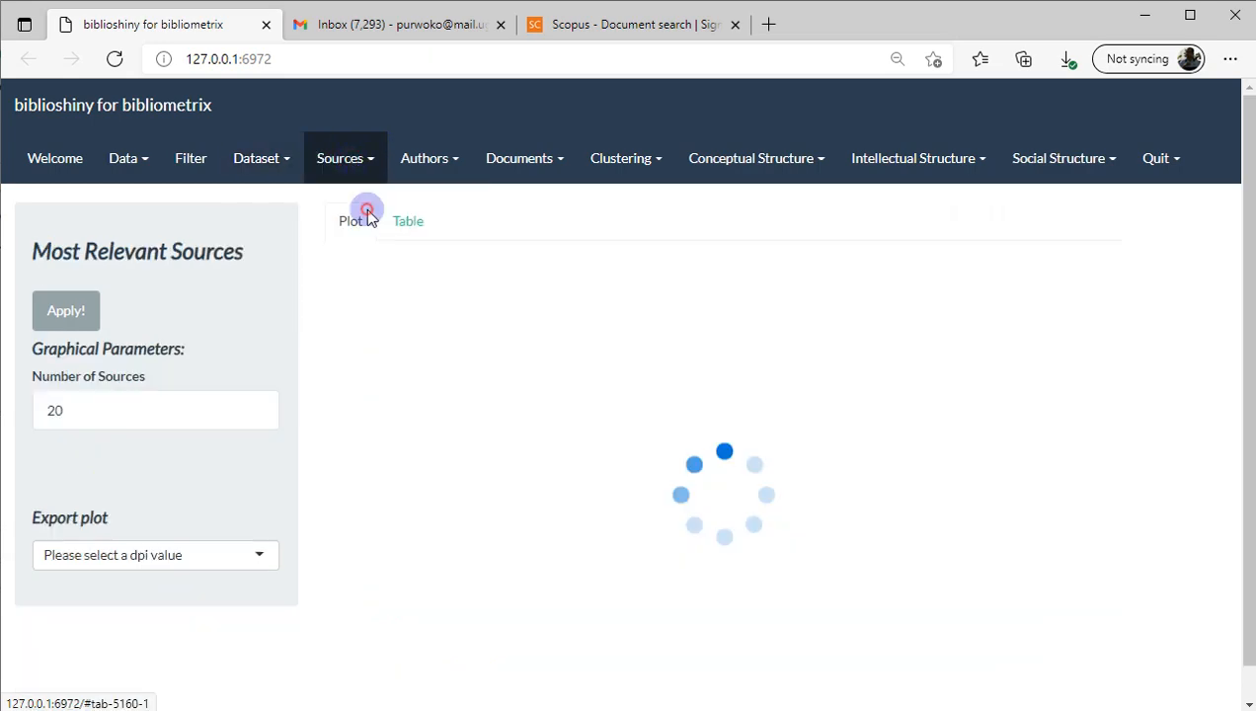
left_click(88, 311)
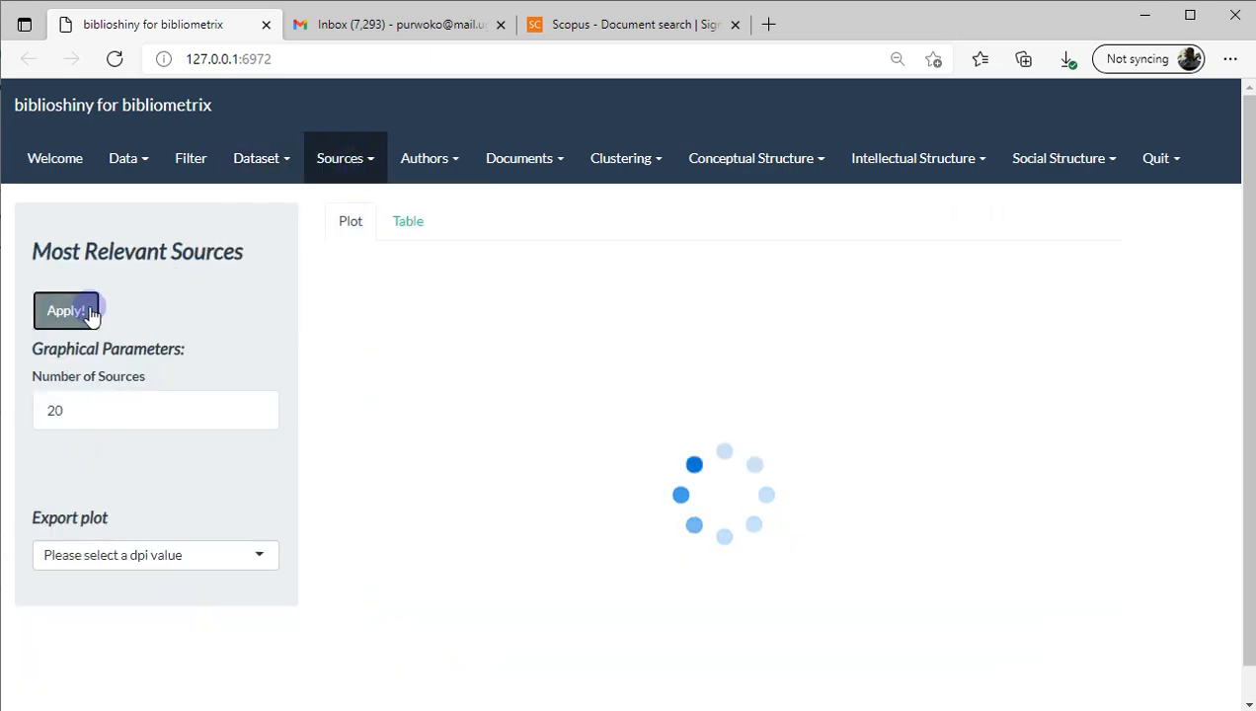
left_click(336, 160)
left_click(161, 294)
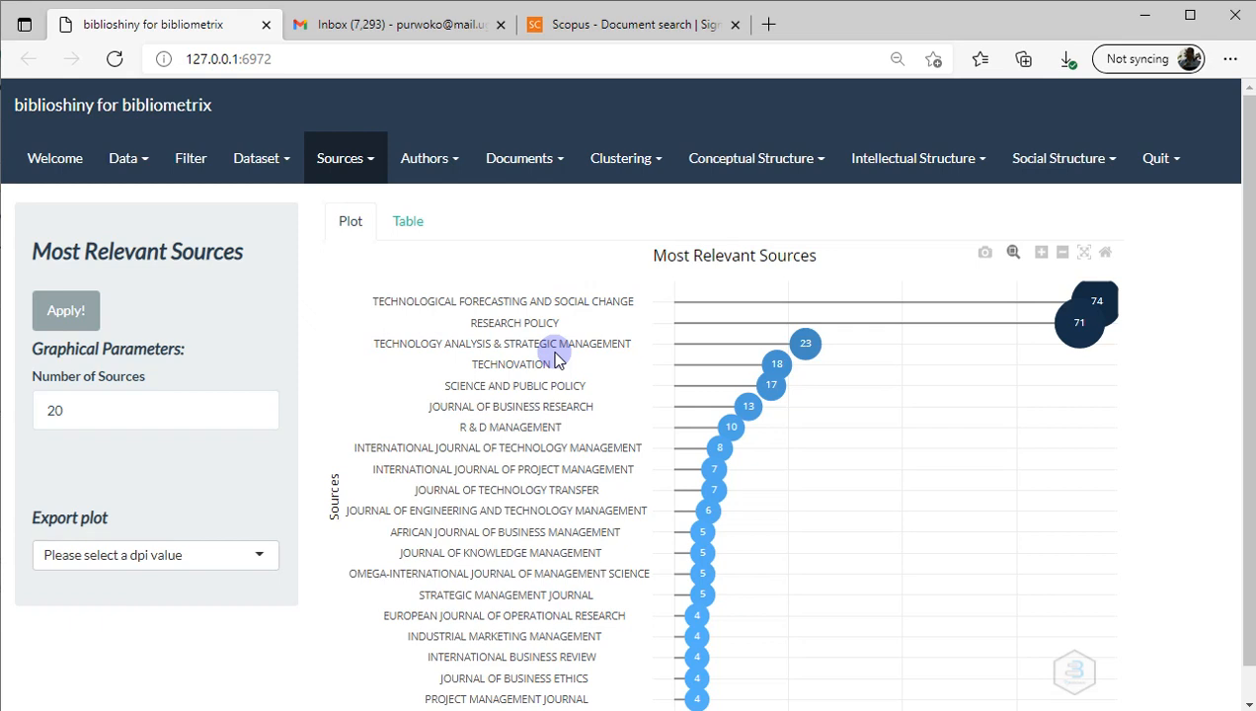
scroll(555, 359, "down", 1)
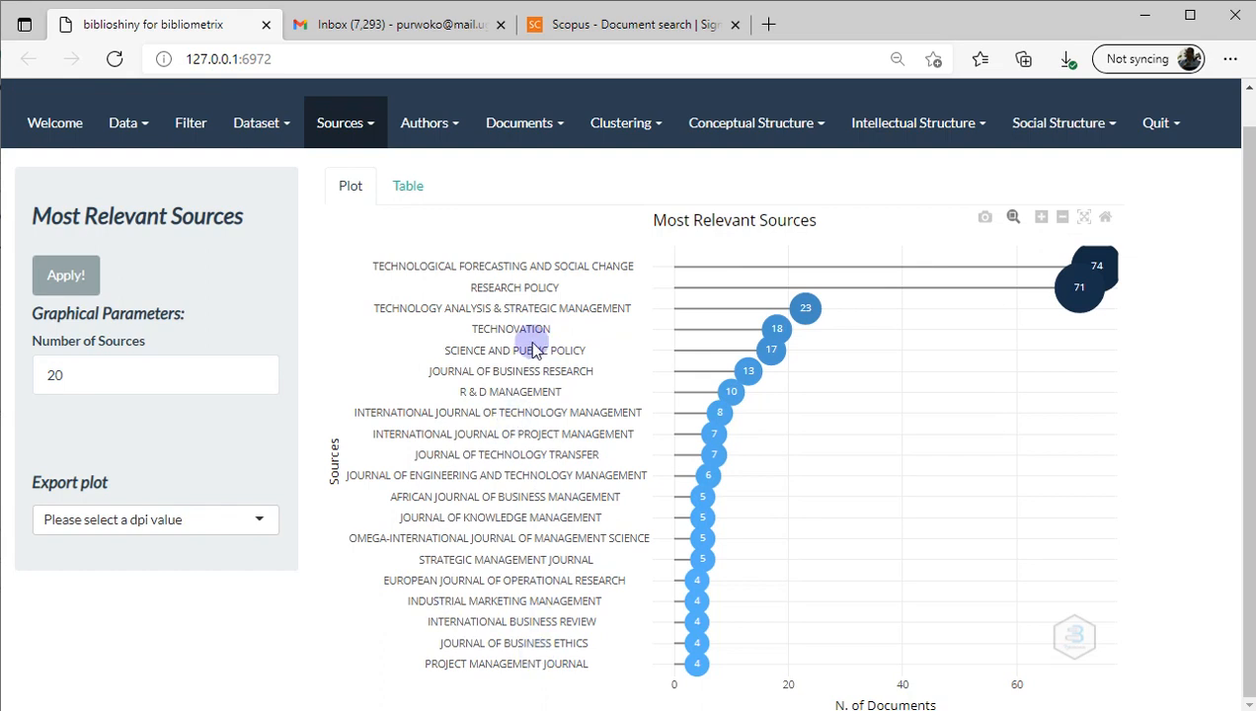
left_click(434, 191)
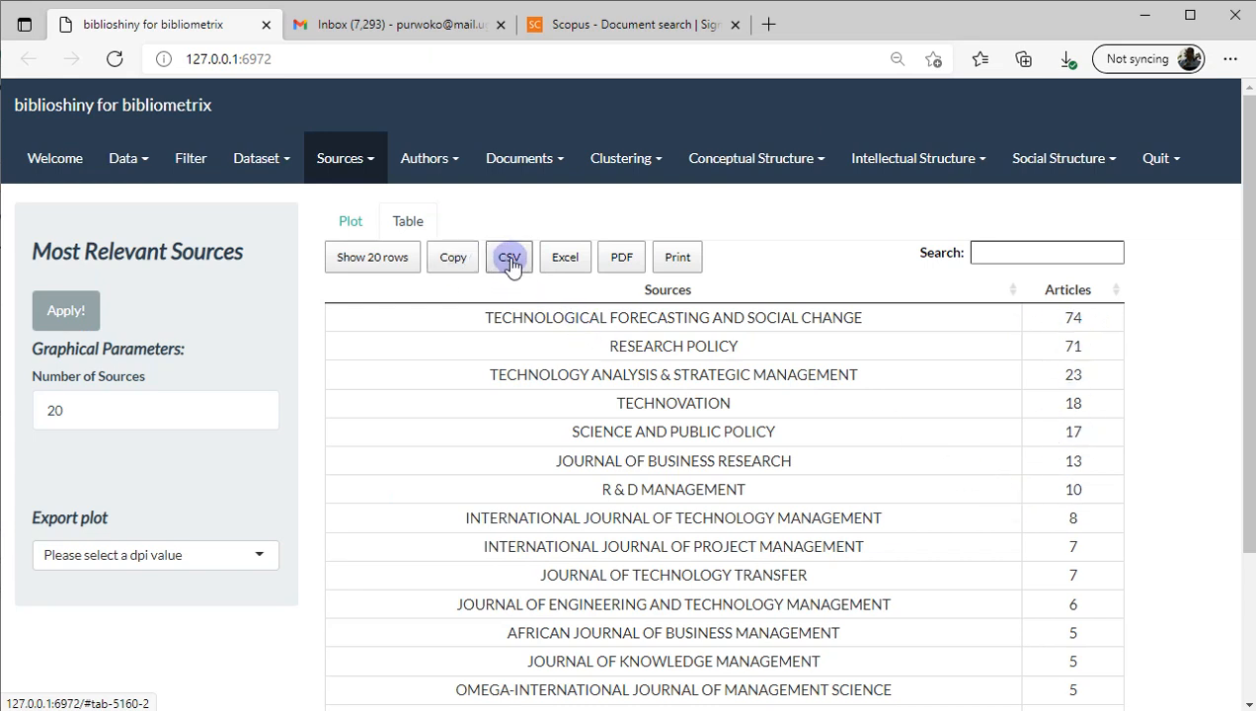
- Generate the Most Local Cited Sources plot for 20 sources and review the journals' local citation counts
left_click(344, 160)
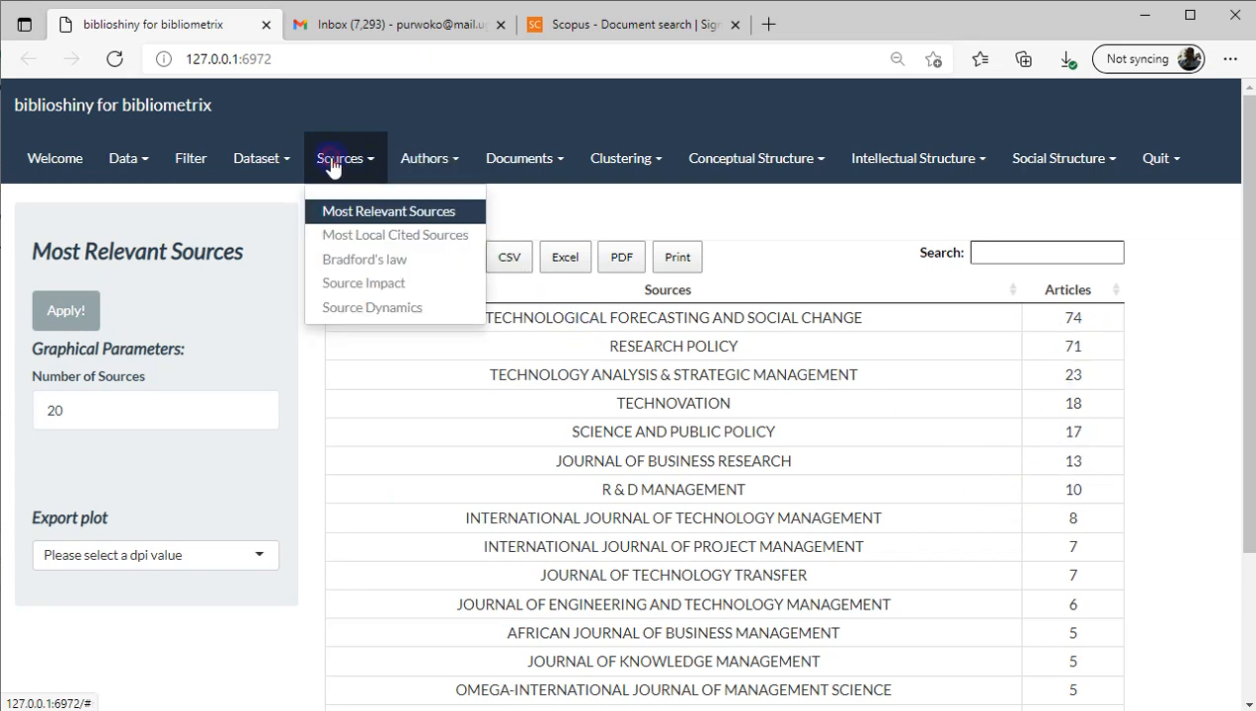
left_click(432, 237)
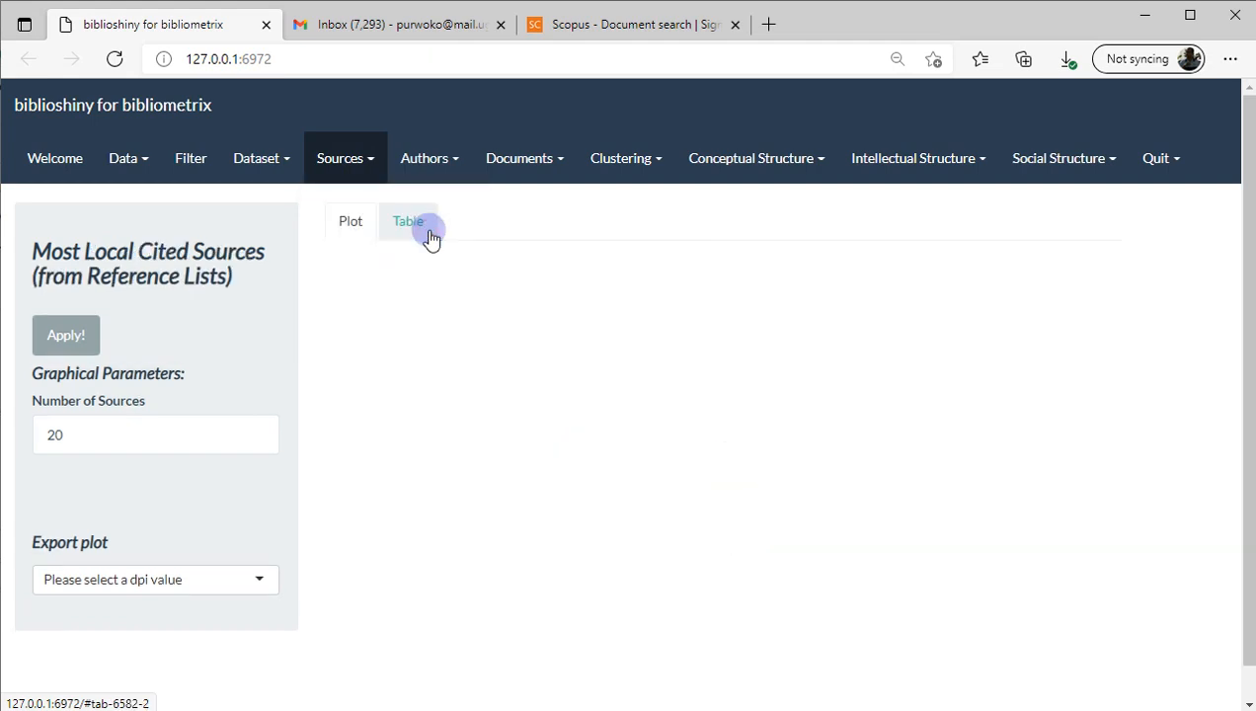
left_click(89, 335)
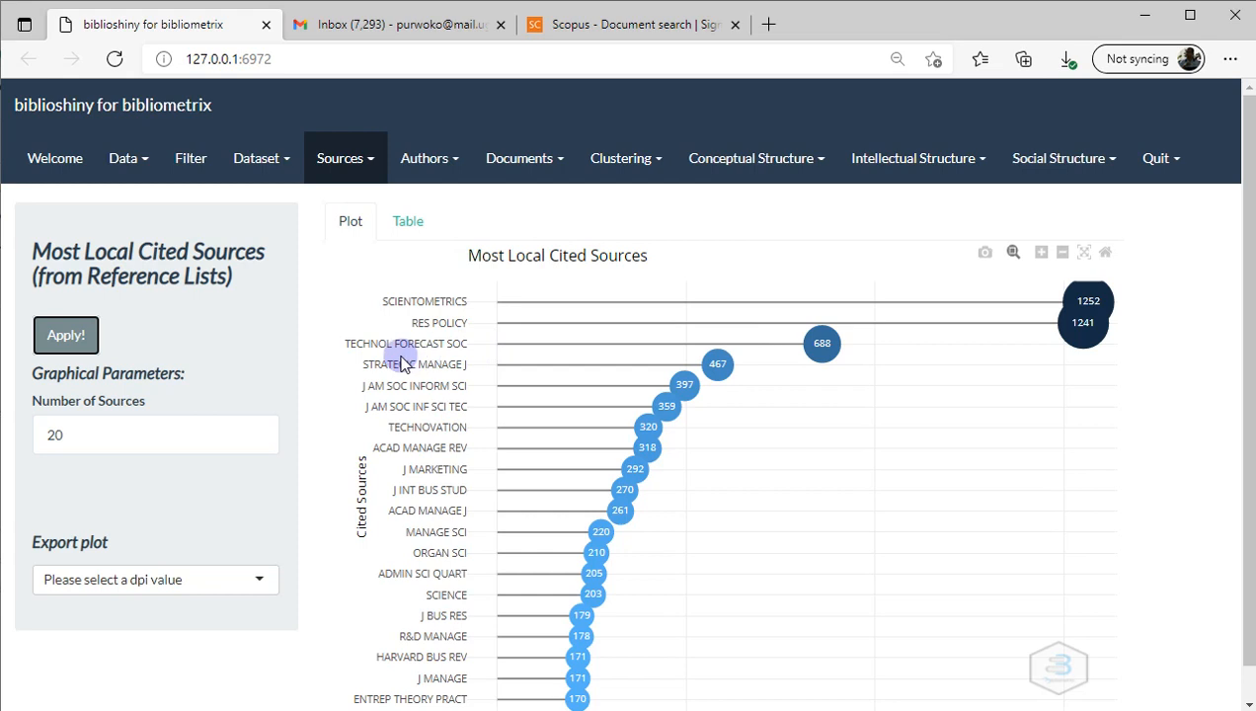
scroll(428, 357, "down", 1)
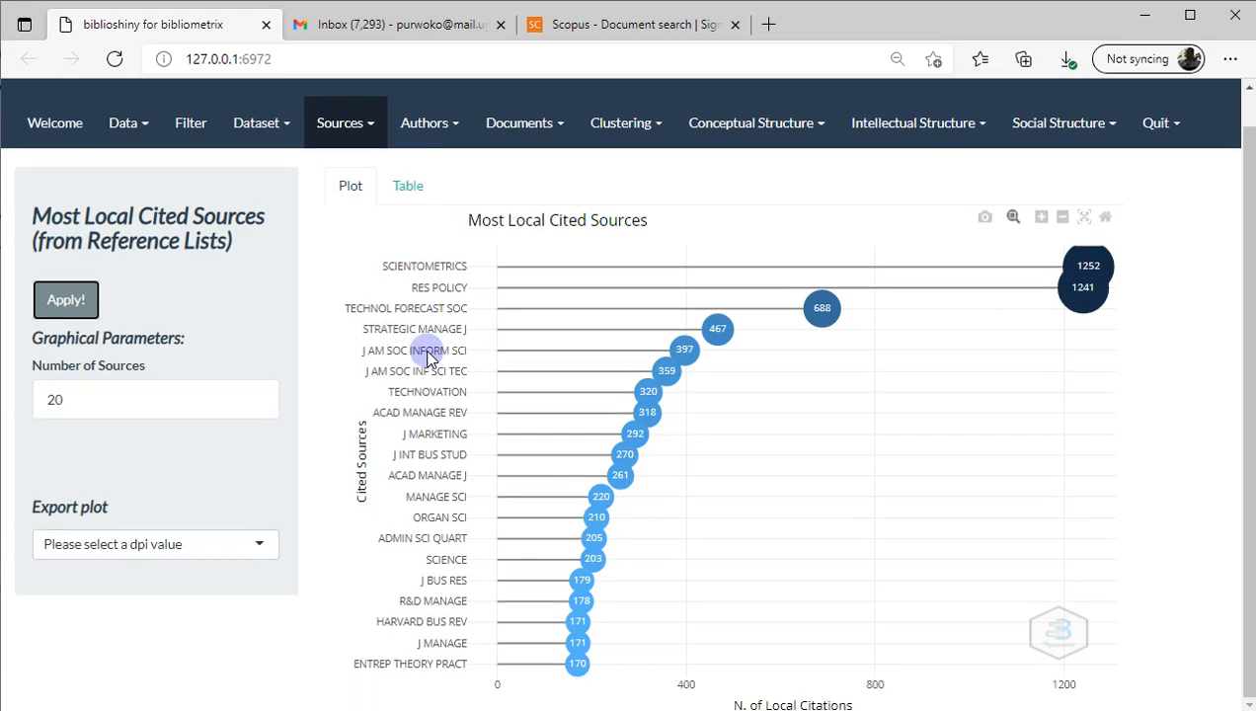
scroll(427, 358, "up", 1)
- Open the Bradford's Law source clustering, inspect the core sources in the plot, and view the data as a table
left_click(344, 160)
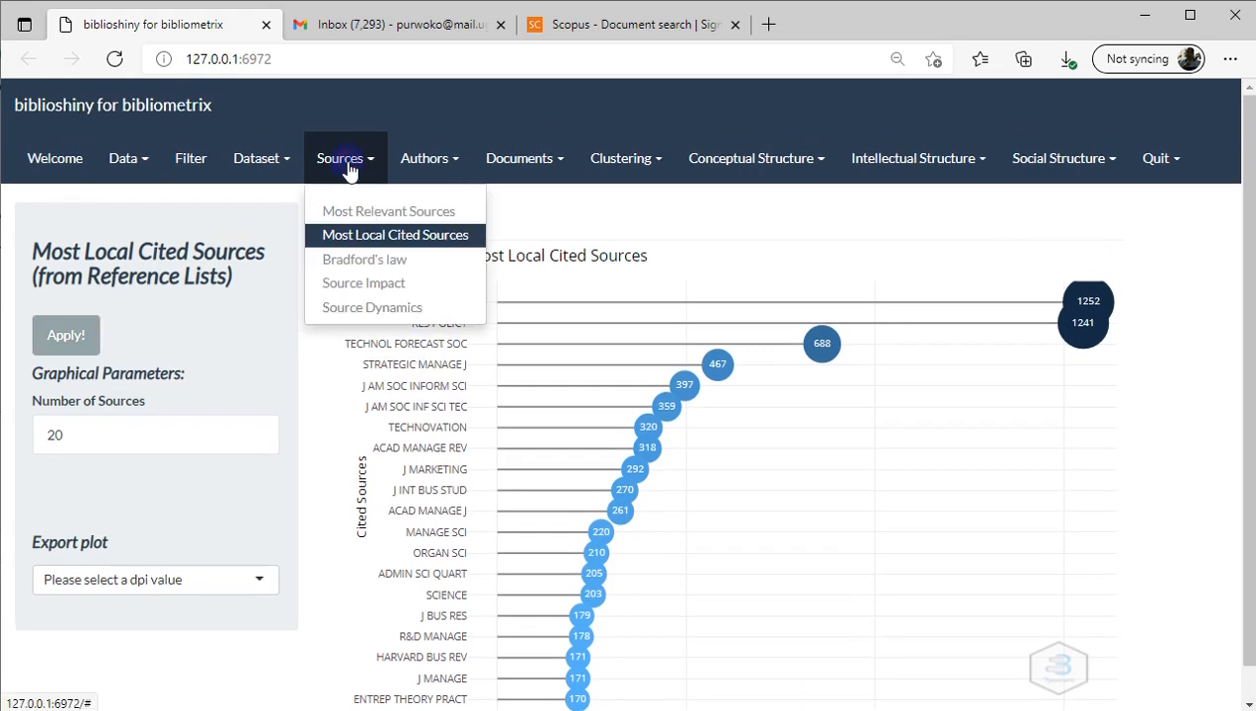
left_click(350, 261)
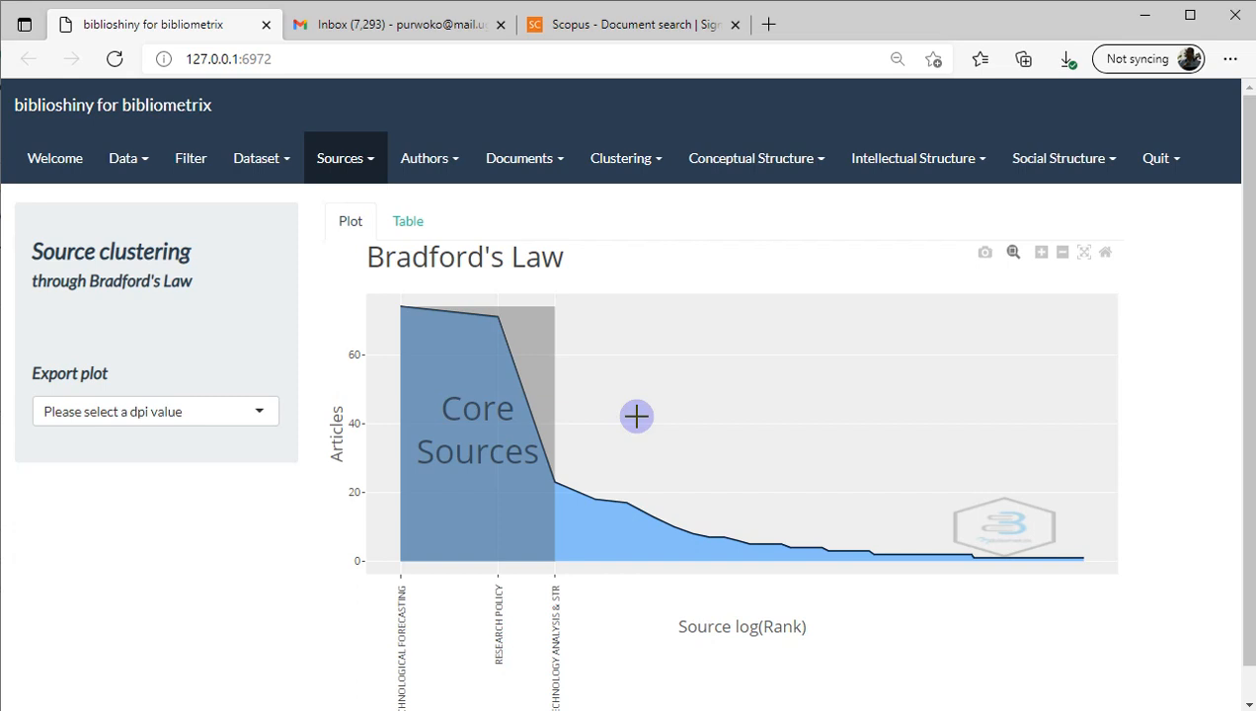
scroll(635, 415, "down", 1)
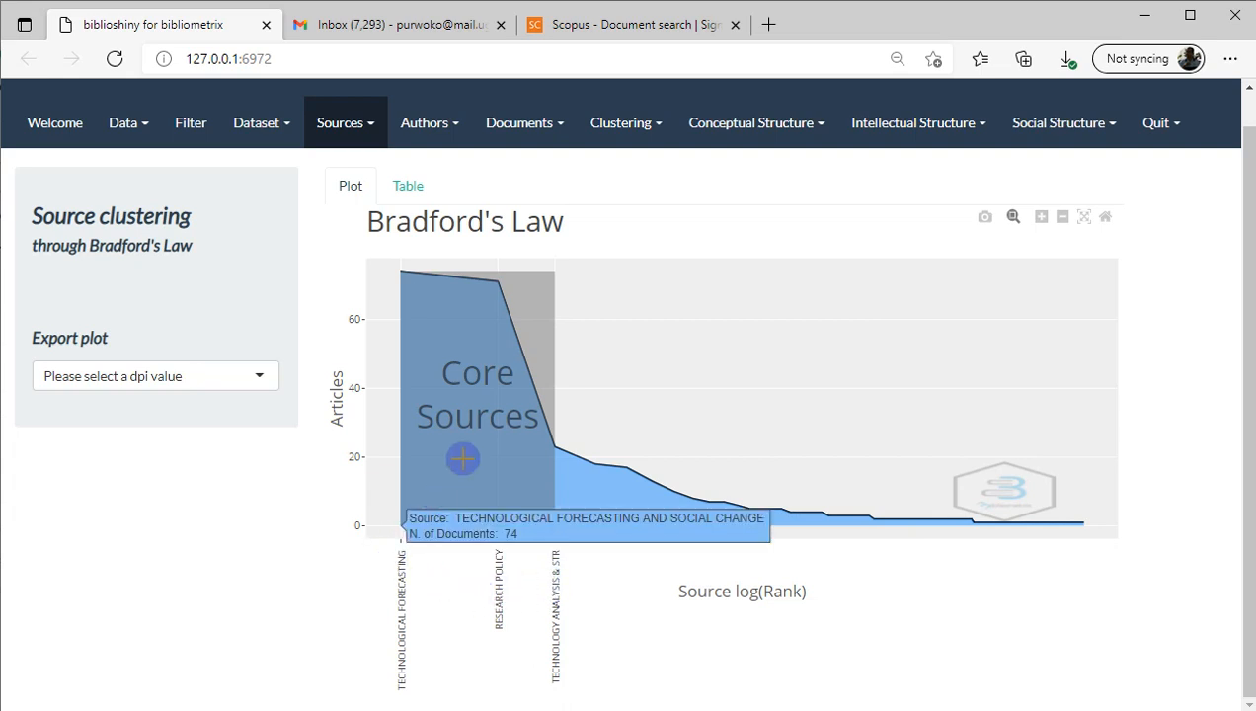
left_click(405, 187)
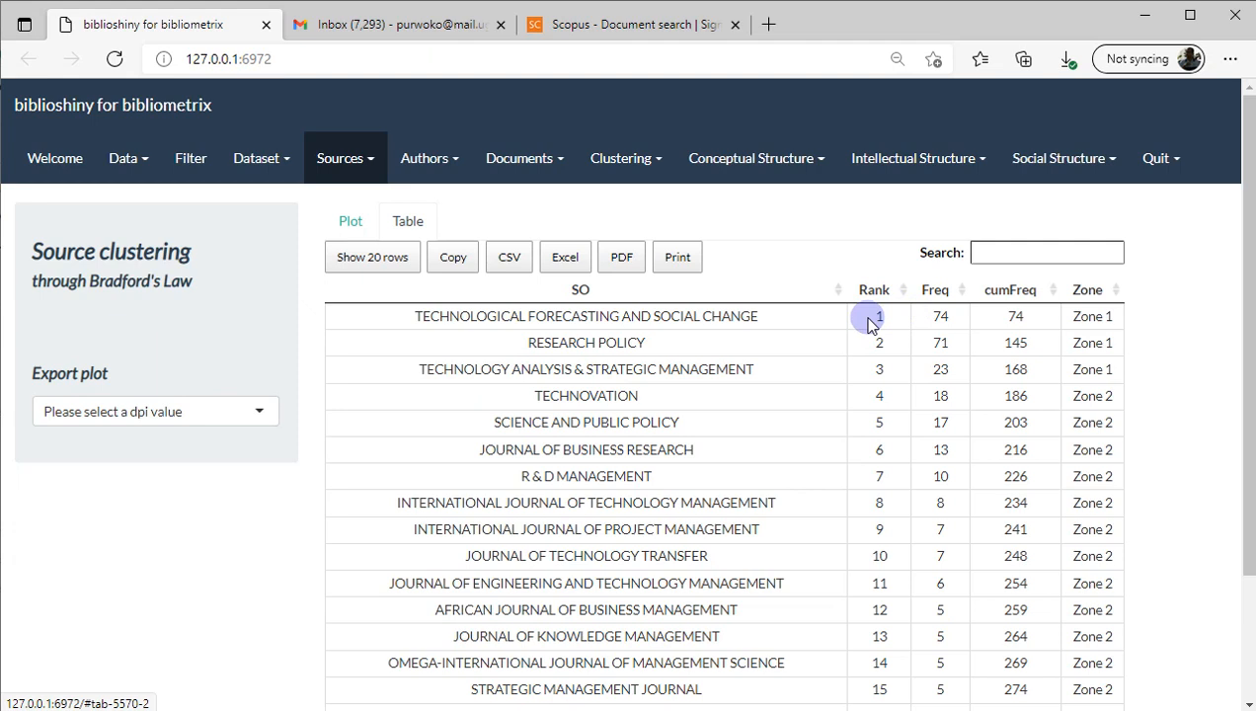
- Examine the Freq, cumFreq and Zone values of the three top-ranked sources, leaving Technological Forecasting and Social Change highlighted
double_click(943, 316)
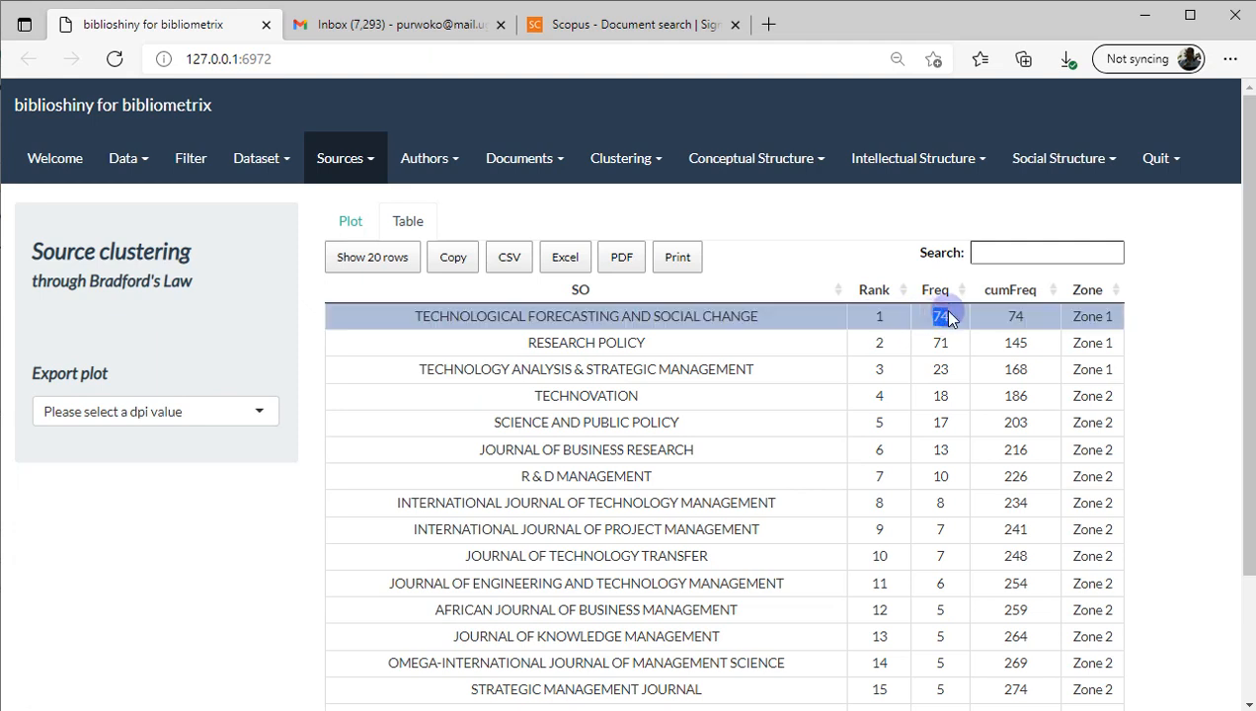
left_click_drag(1007, 316, 1109, 313)
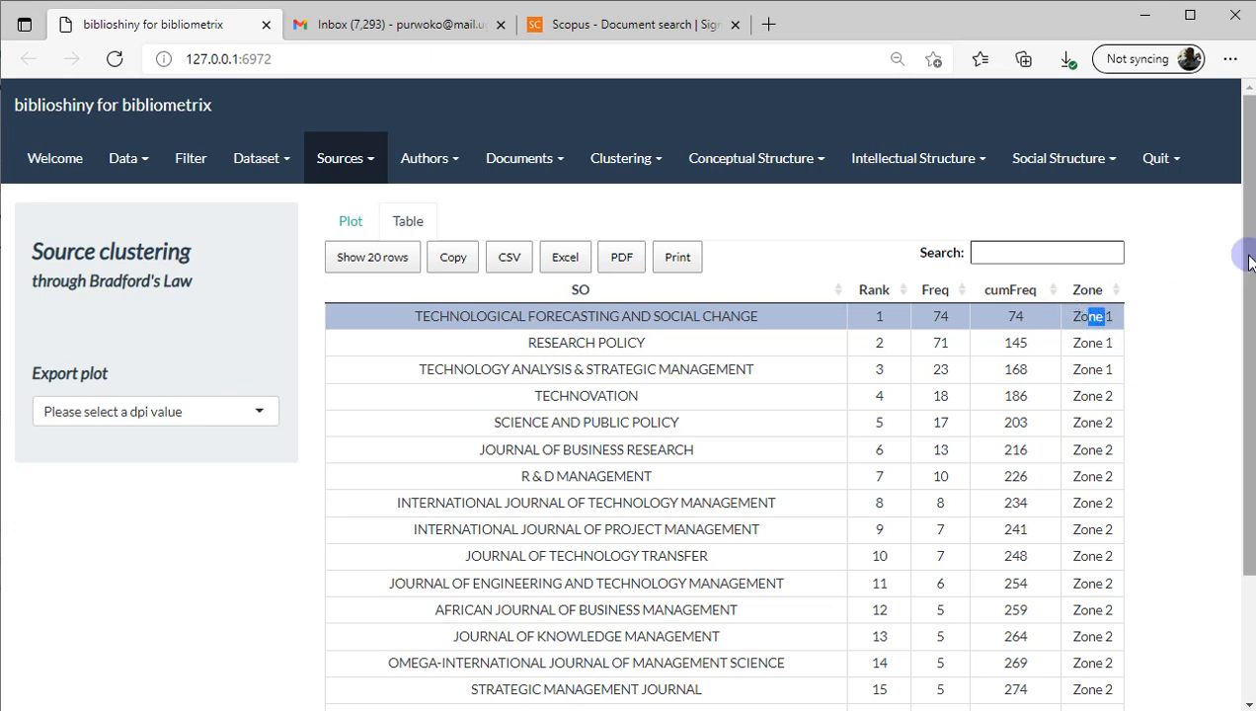
left_click(1176, 325)
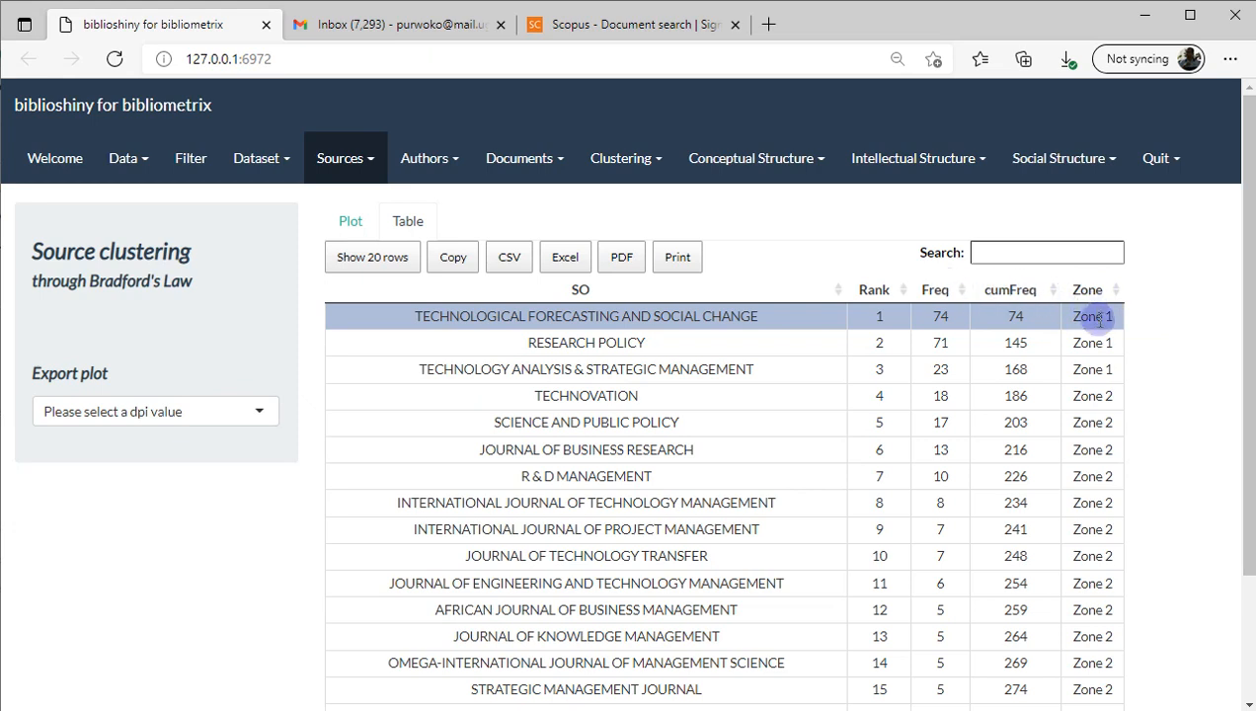
left_click(943, 341)
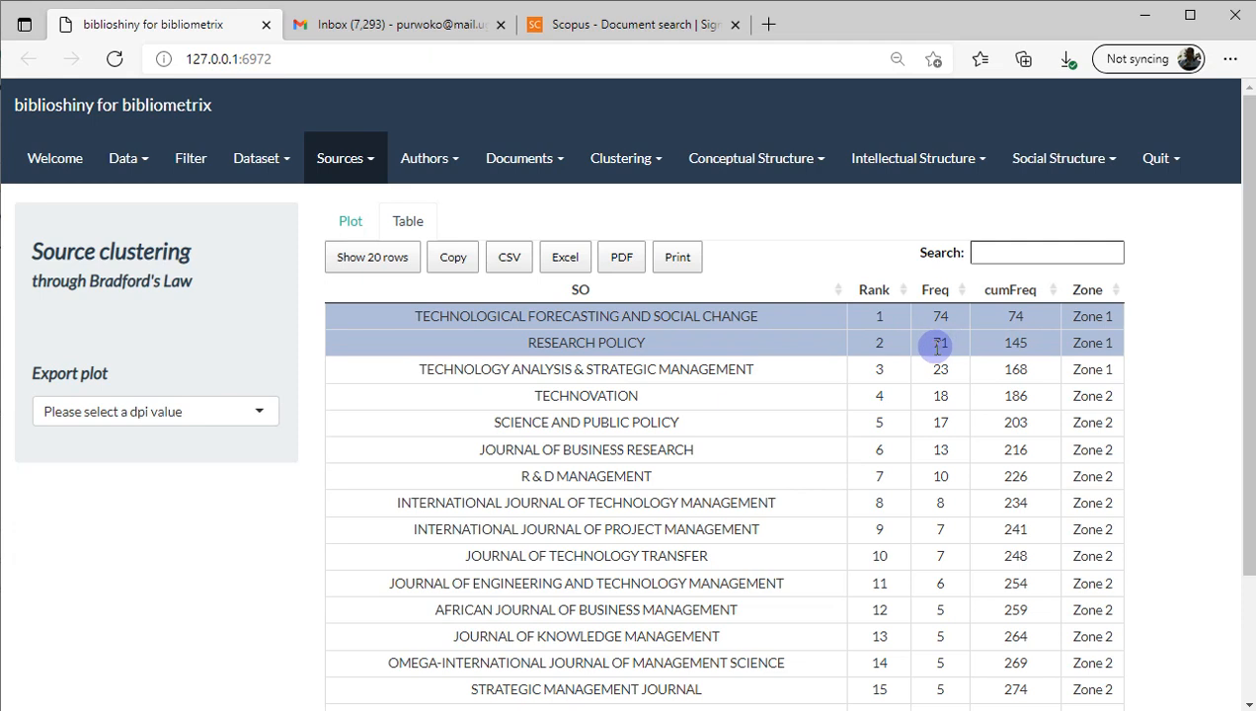
left_click(1013, 341)
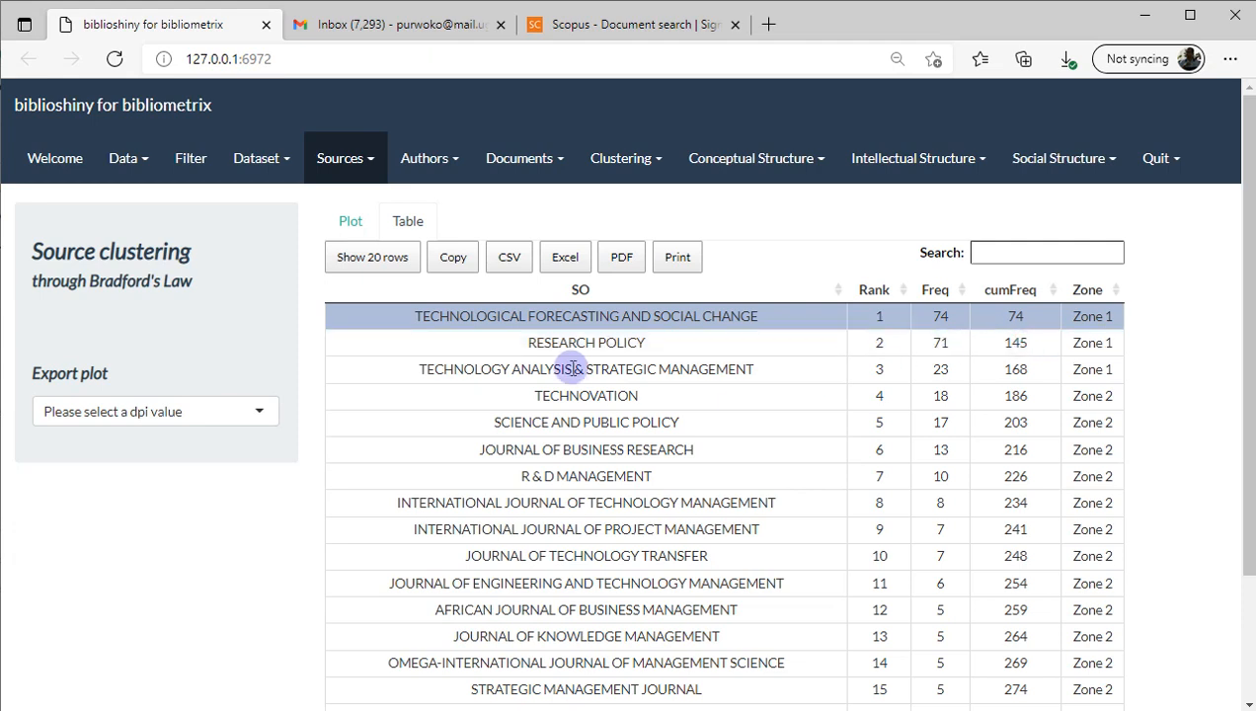
double_click(1014, 344)
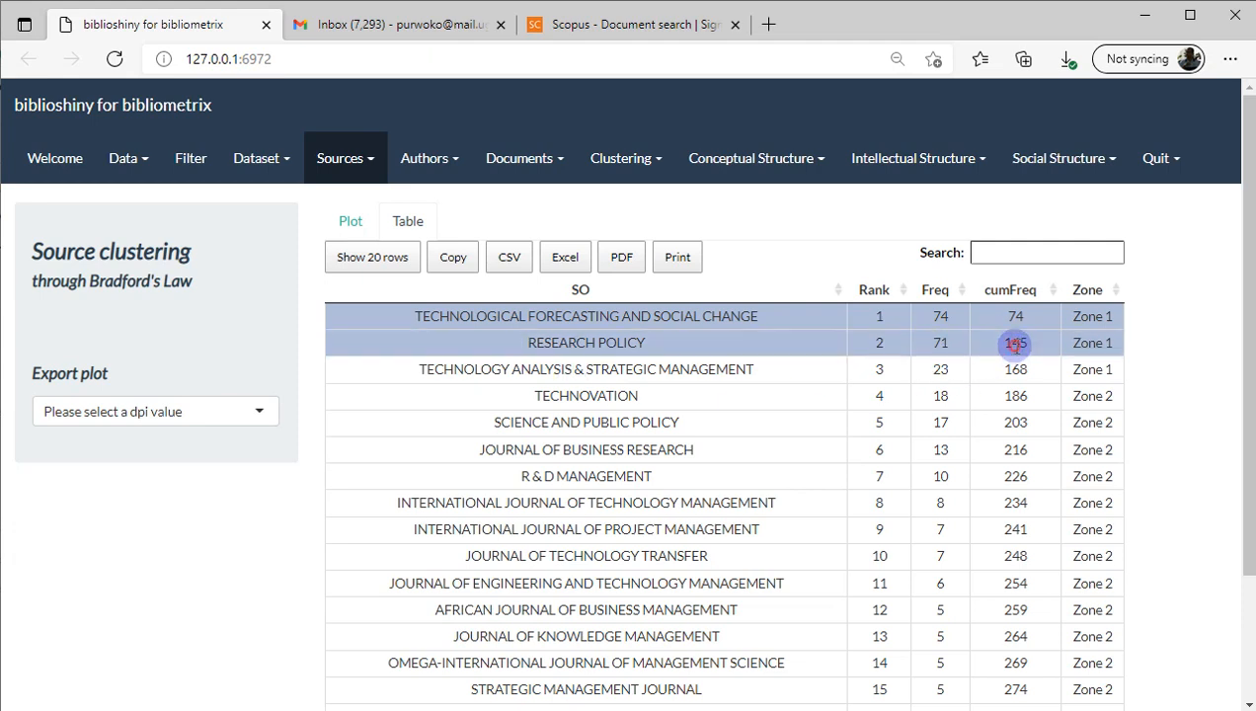
left_click(1086, 368)
left_click_drag(1035, 370, 1023, 363)
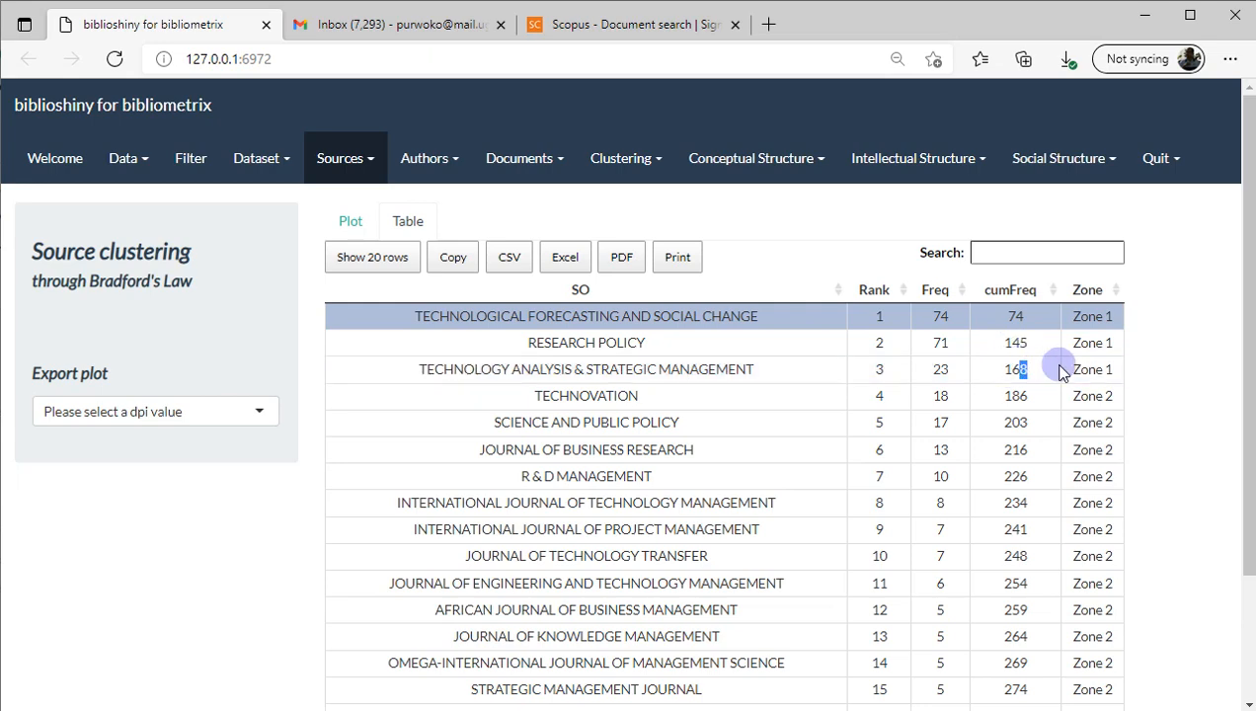
scroll(1057, 380, "down", 2)
scroll(1066, 454, "up", 1)
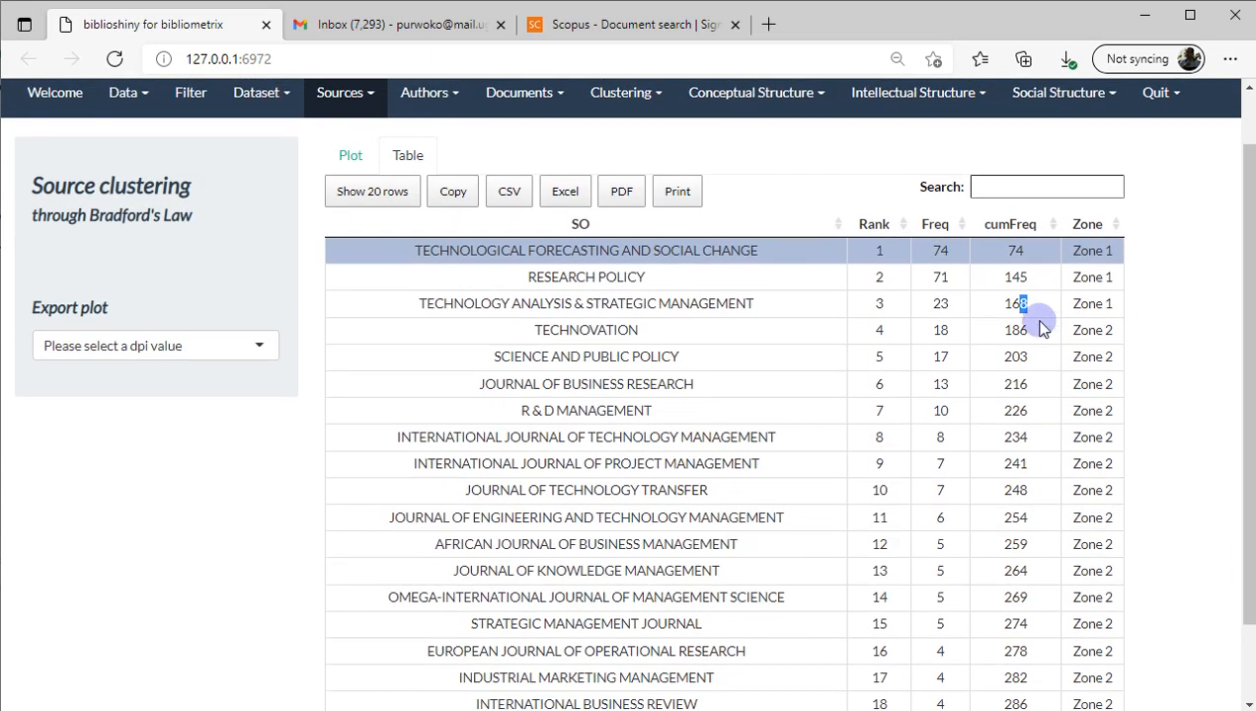
left_click(1157, 299)
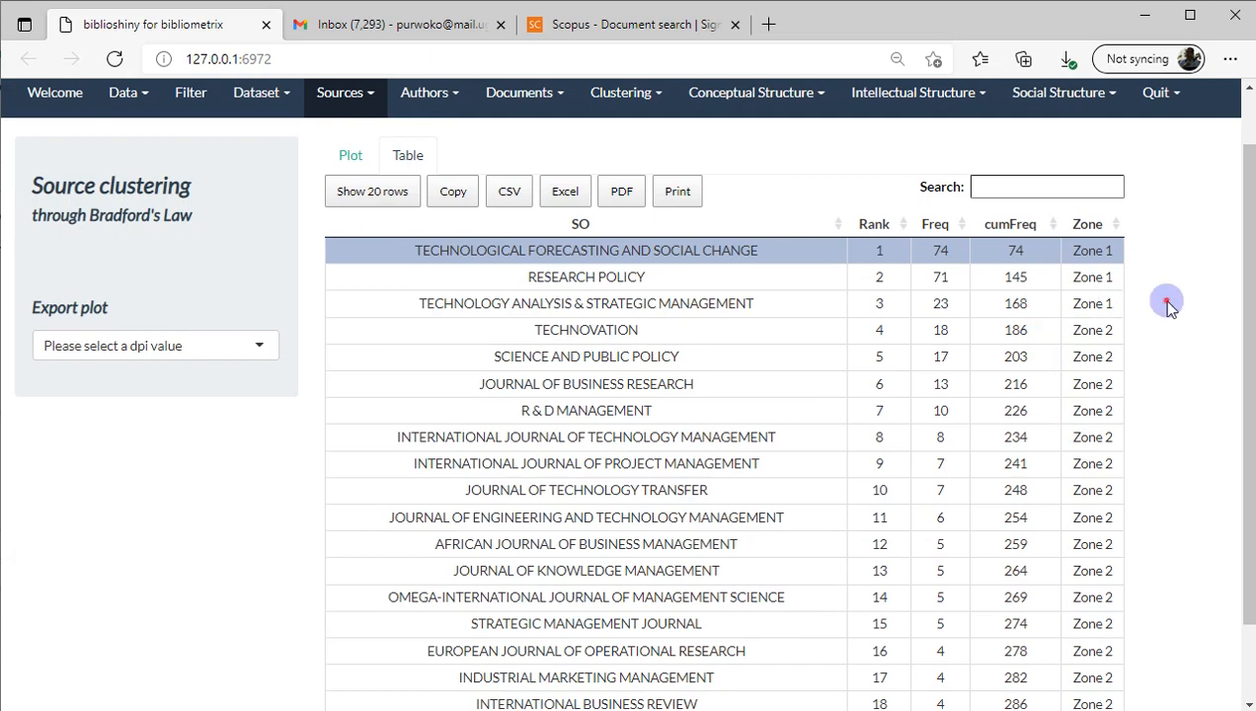
- Examine the Zone 1 and Zone 2 assignments of the ranked journals in the Bradford's Law table
left_click(1115, 250)
left_click_drag(1115, 250, 1109, 301)
left_click(1123, 334)
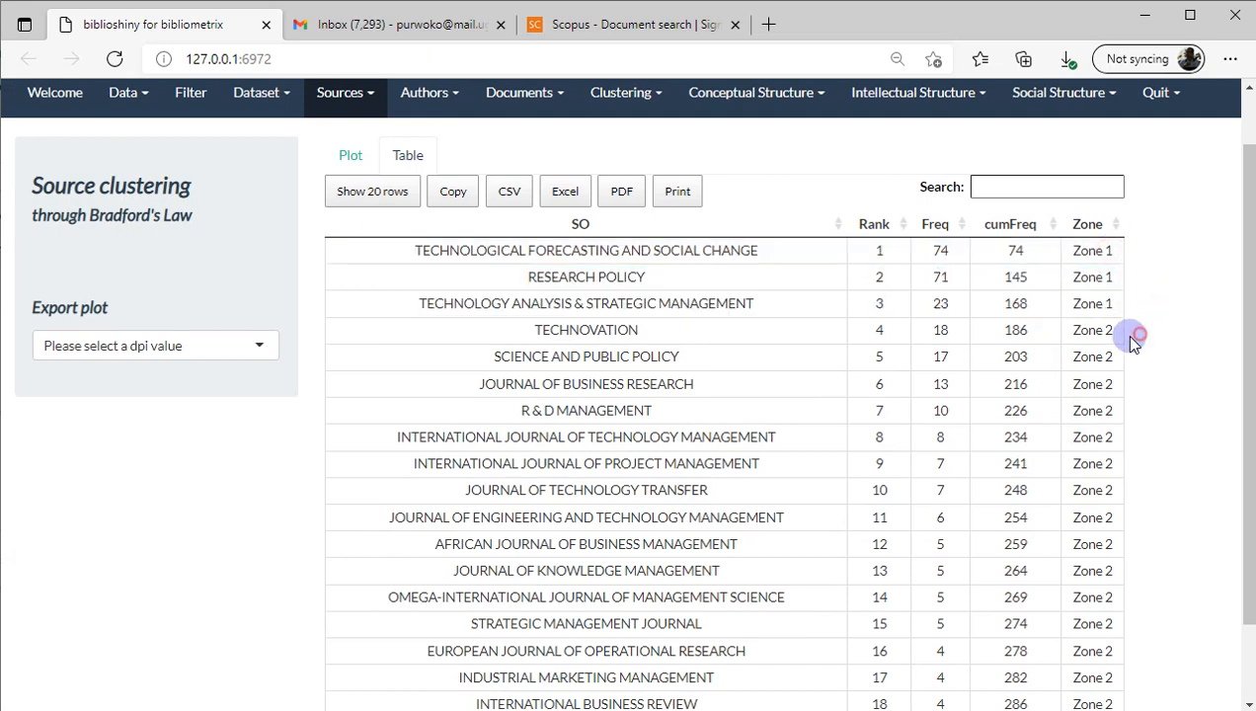
scroll(1118, 368, "down", 1)
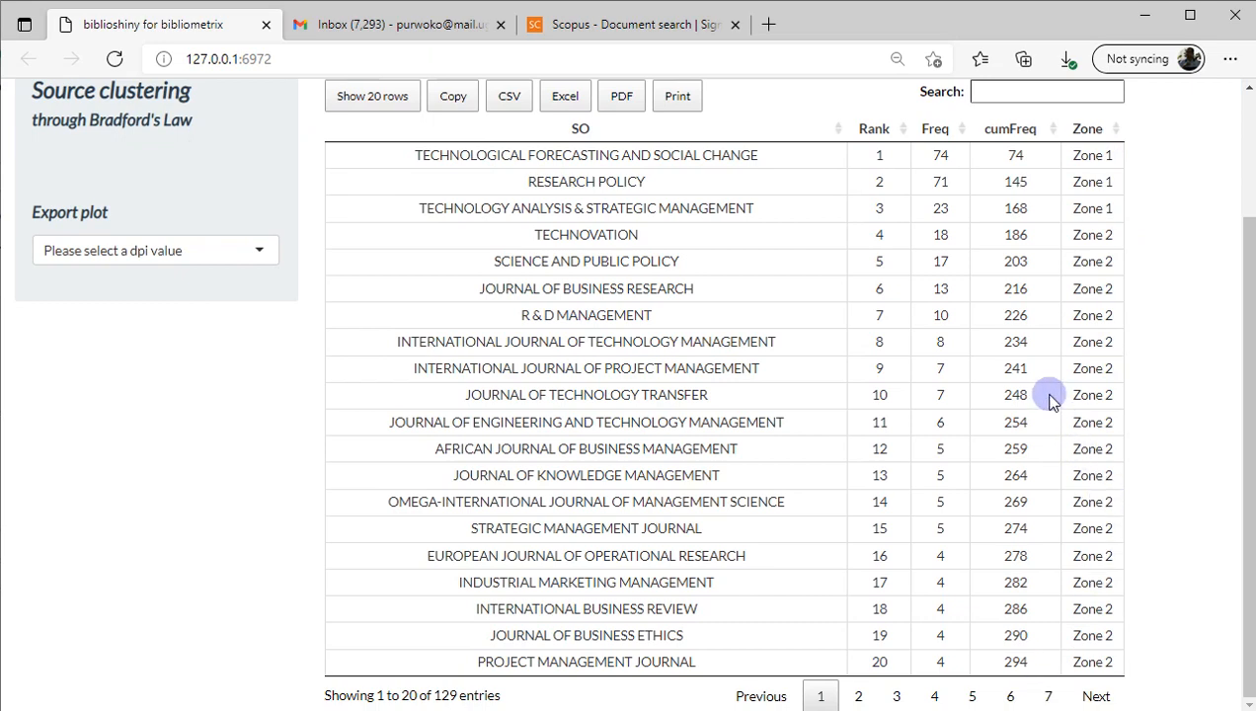
scroll(1039, 375, "up", 3)
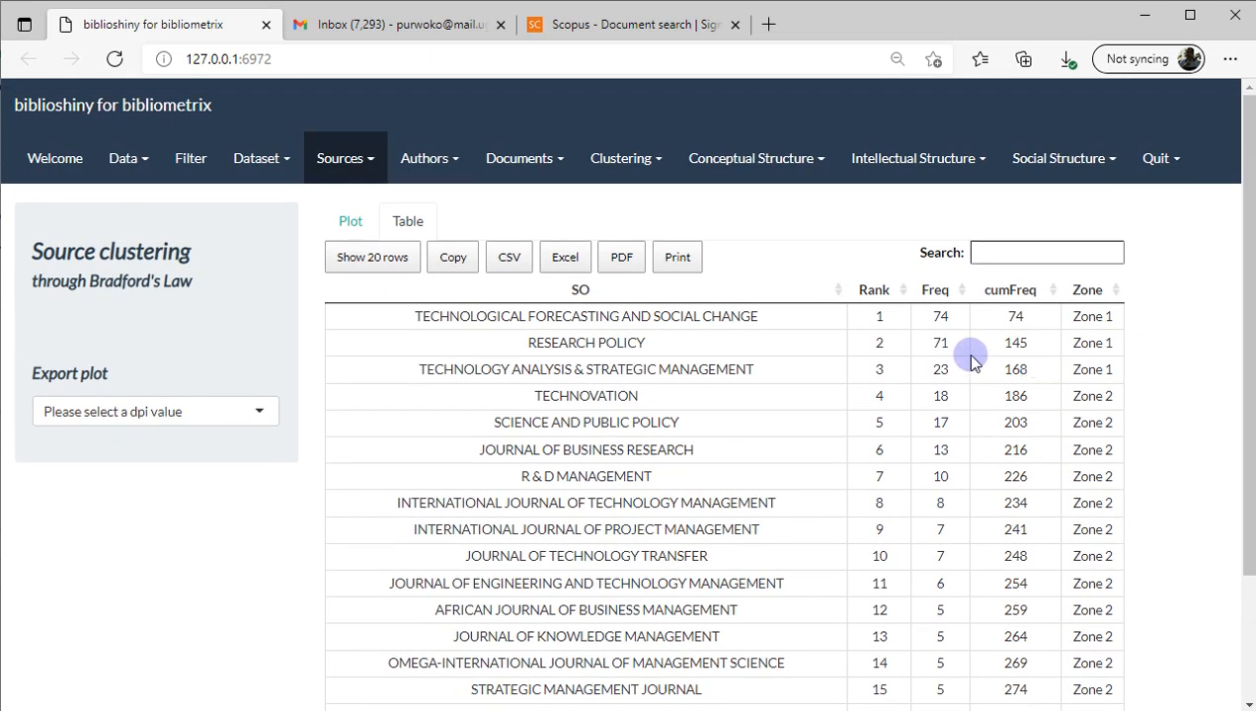
- Open the Source Impact analysis and generate the Source Local Impact plot by H-Index for 20 sources
left_click(367, 164)
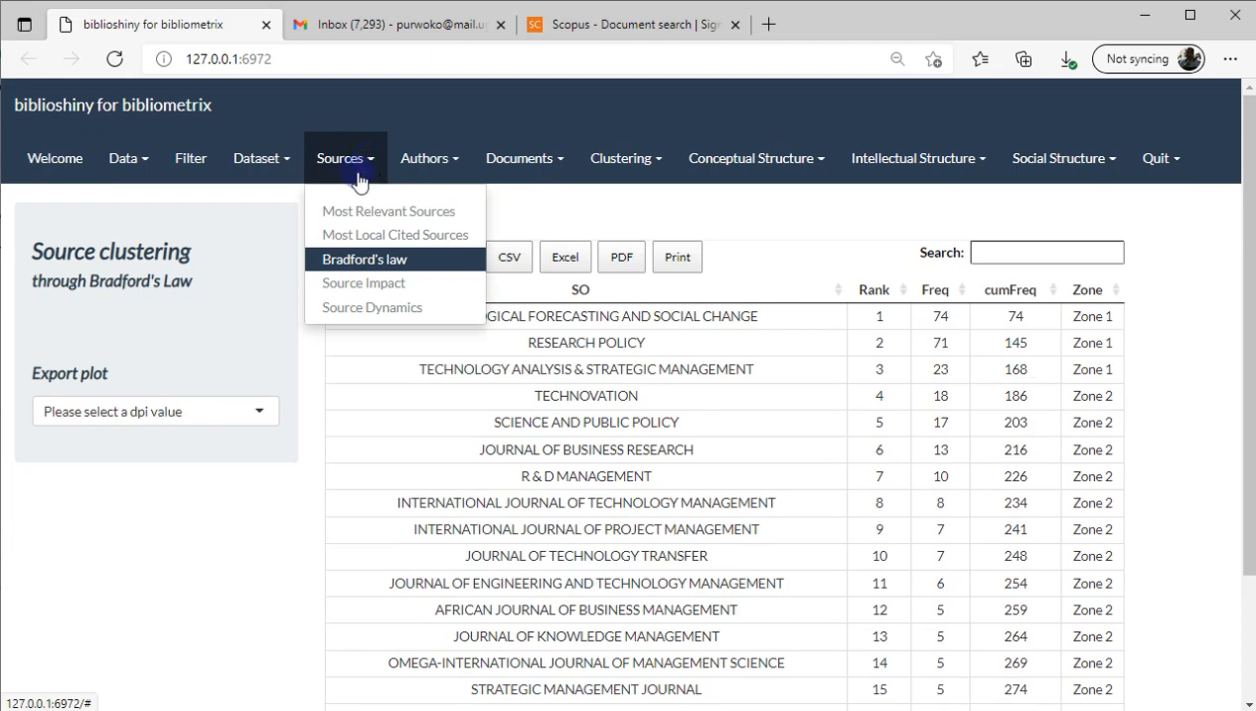
left_click(337, 284)
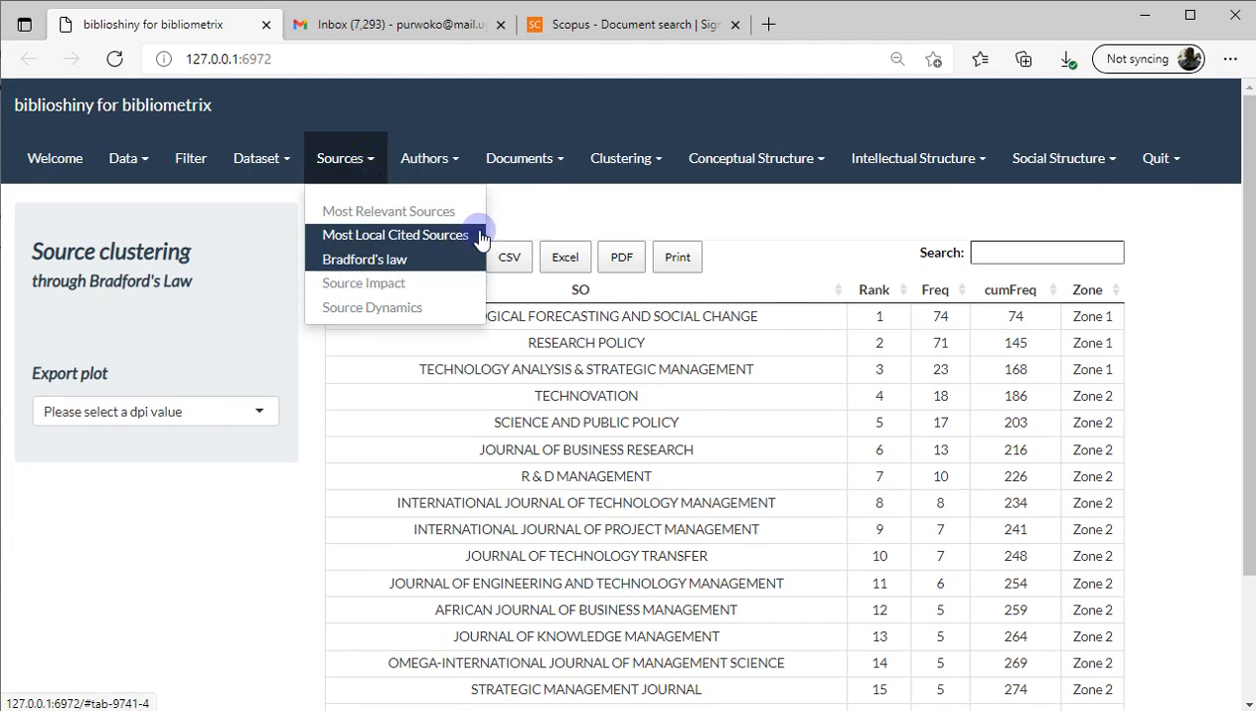
left_click(559, 204)
left_click(361, 231)
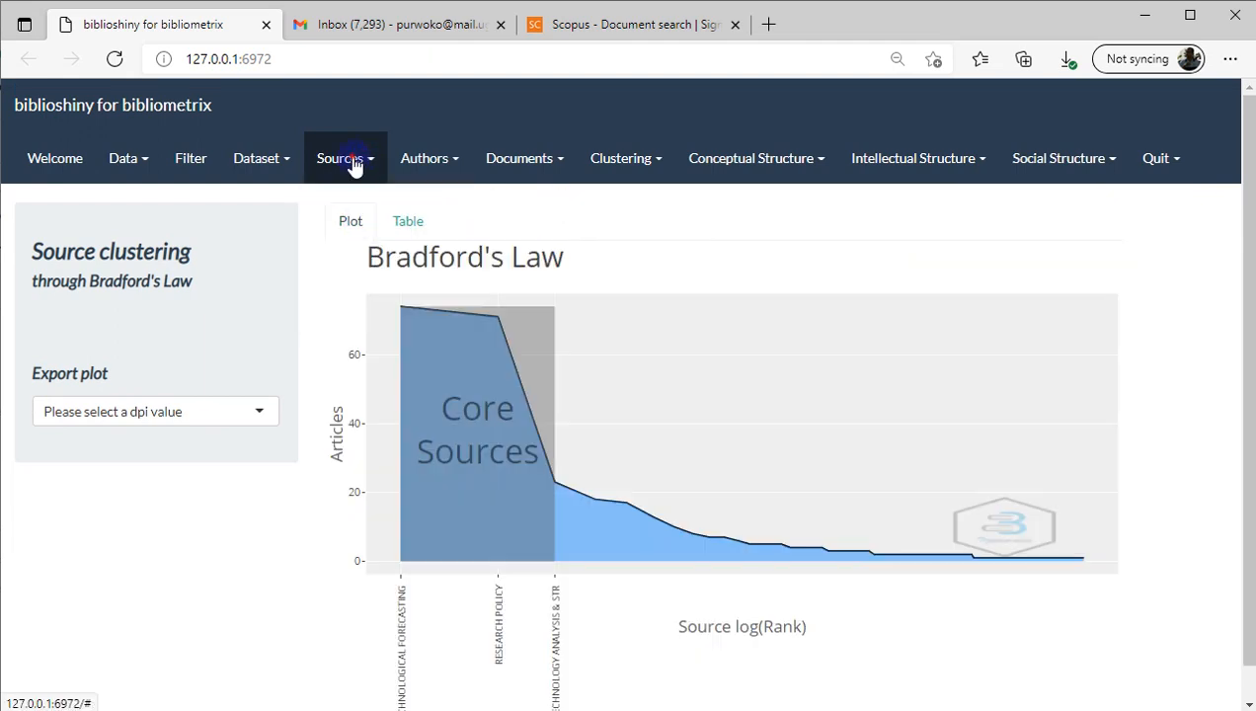
left_click(354, 164)
left_click(350, 283)
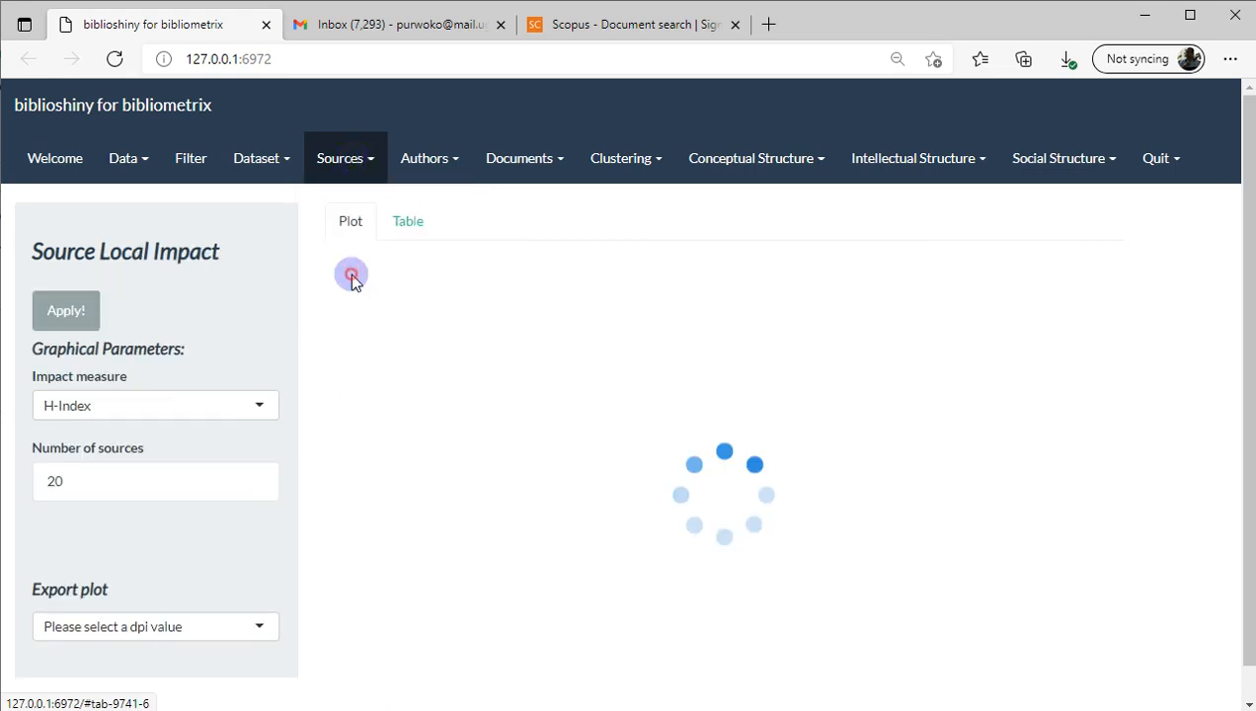
left_click(50, 327)
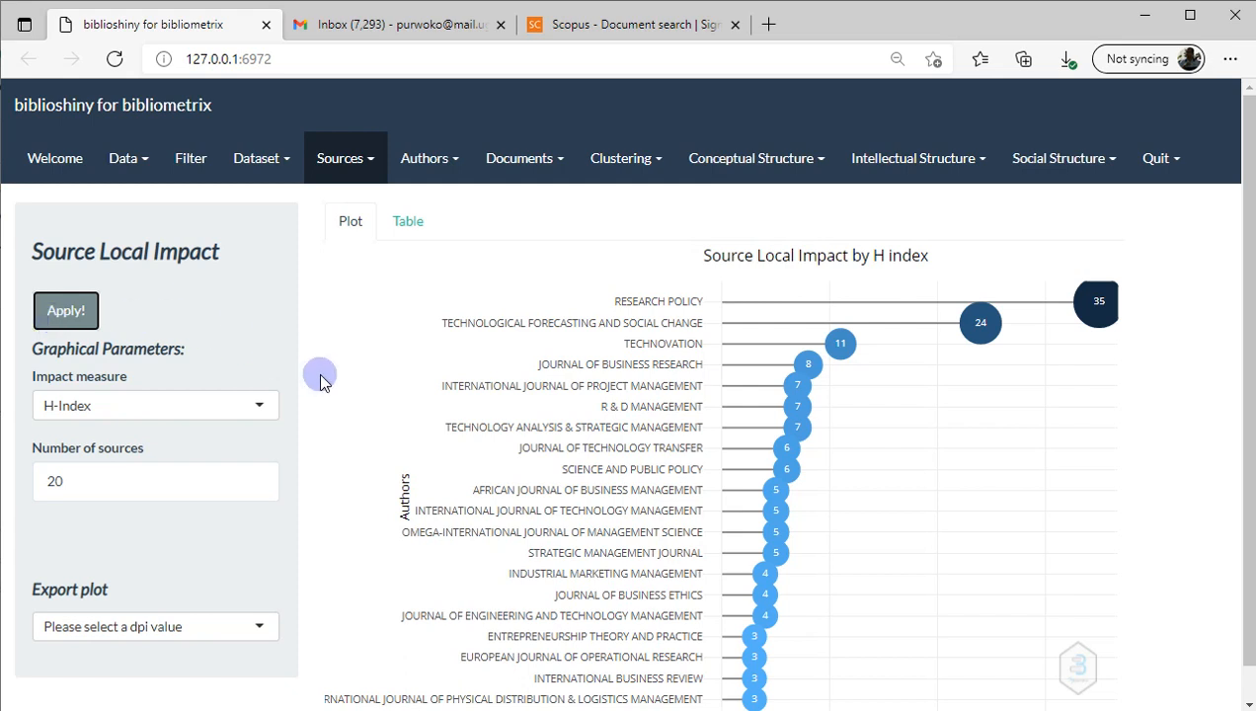
- Review the available impact measures and regenerate the Source Local Impact plot by G-Index
left_click(355, 295)
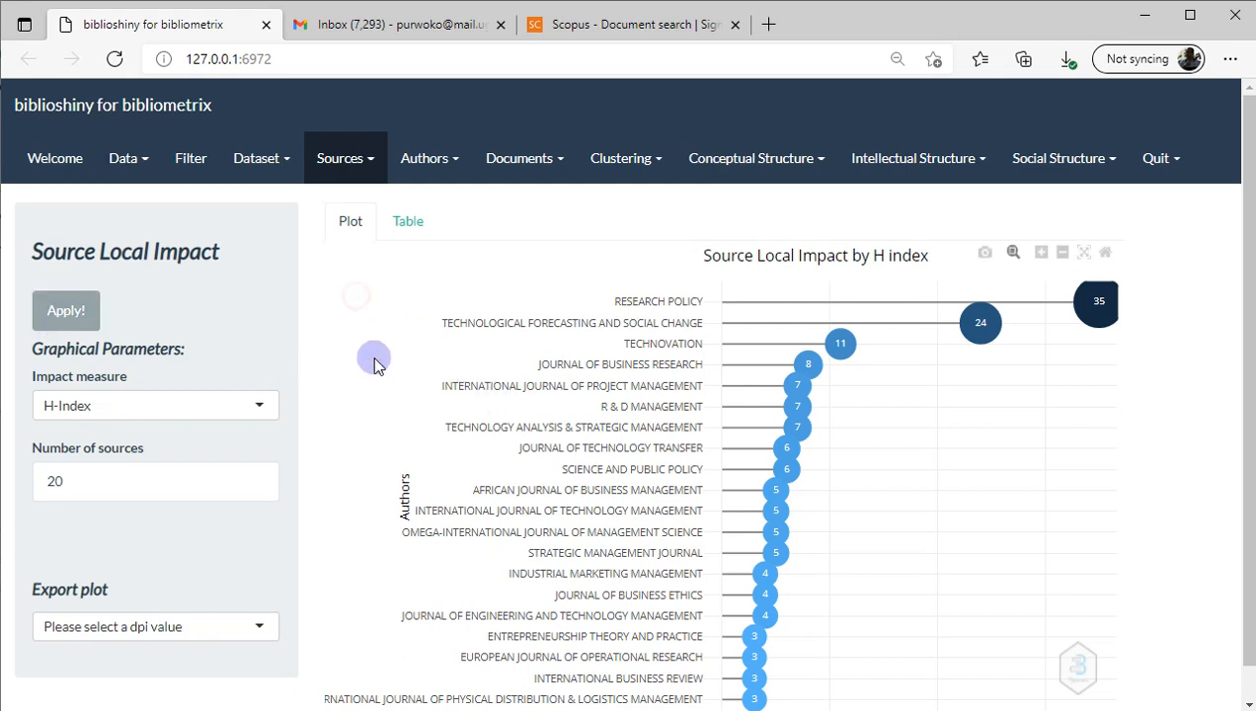
left_click(237, 408)
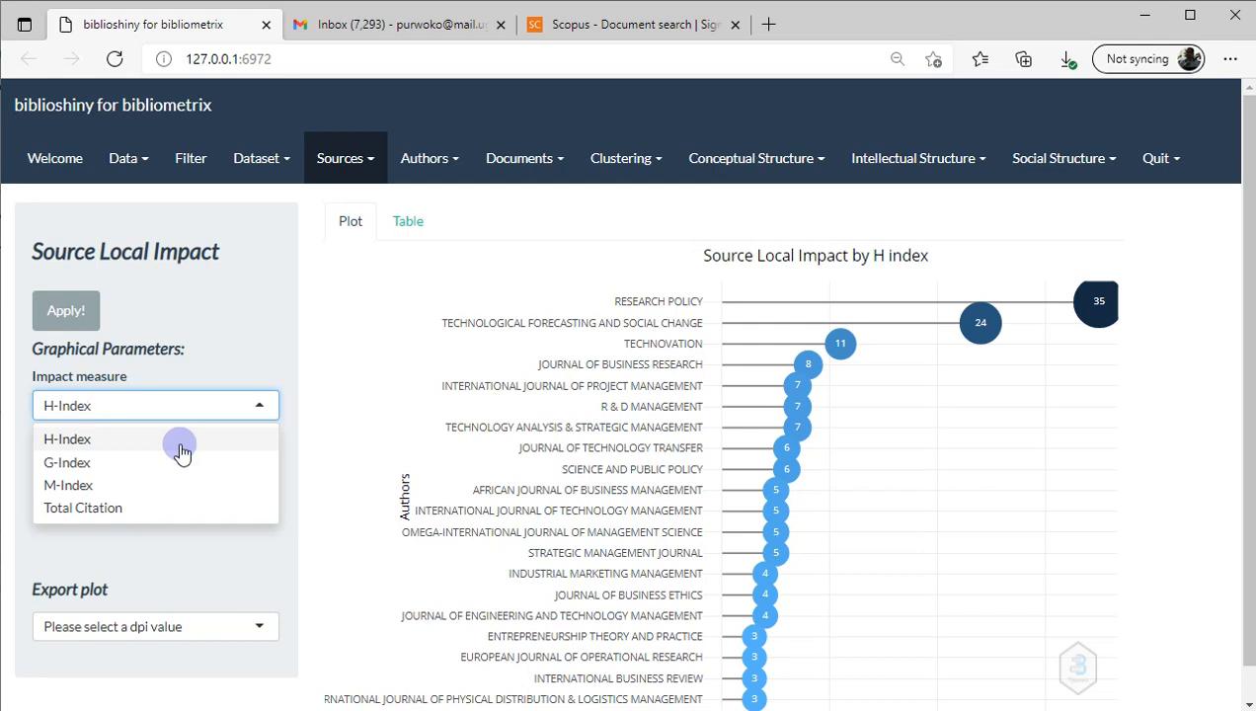
left_click(366, 292)
left_click(190, 403)
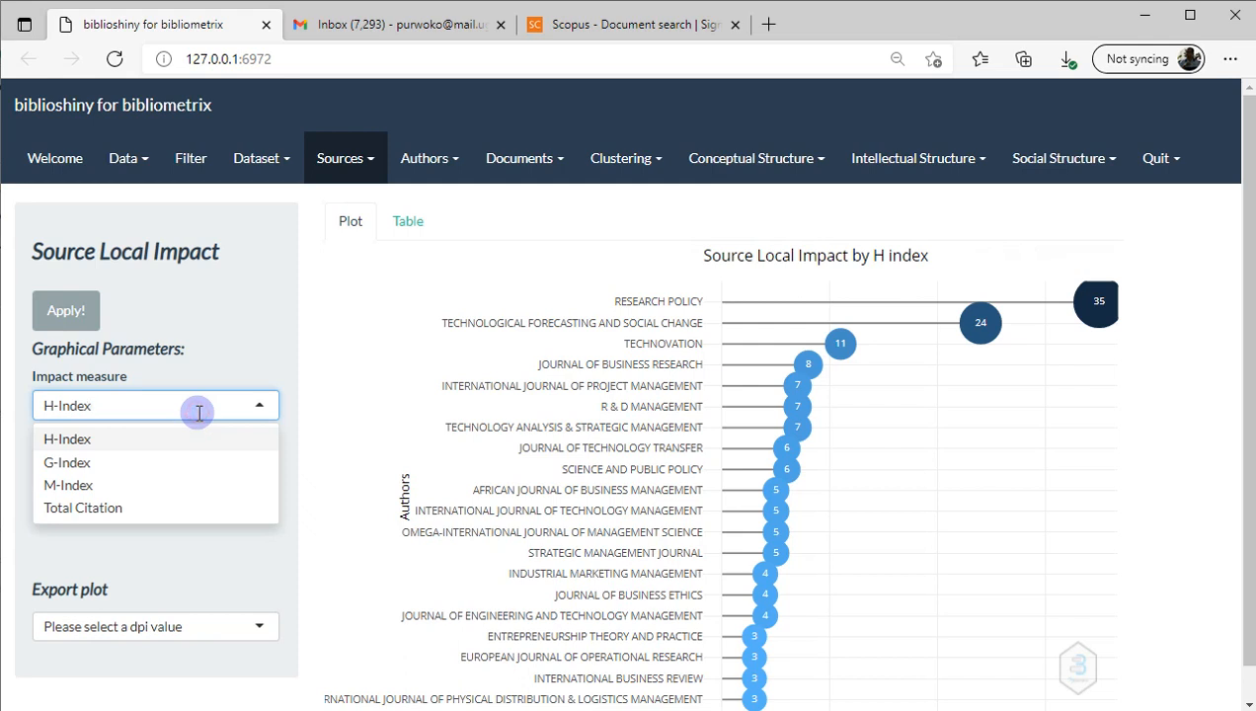
left_click(346, 311)
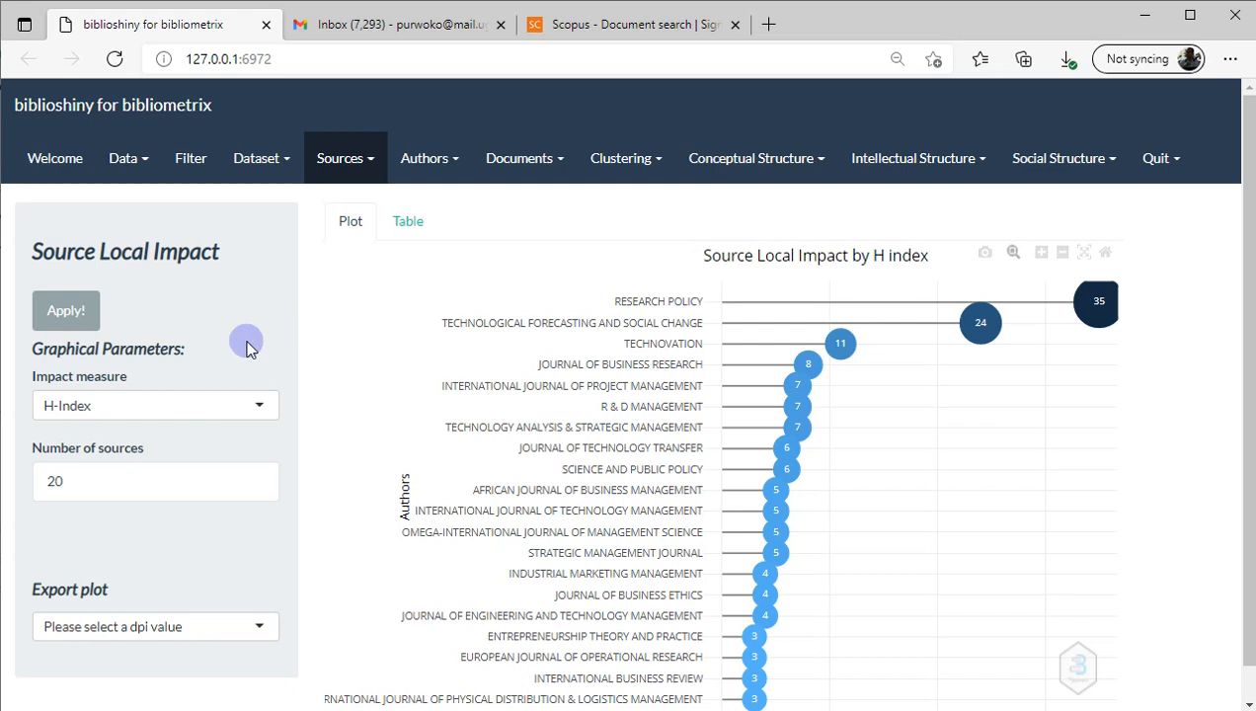
left_click(172, 416)
left_click(138, 460)
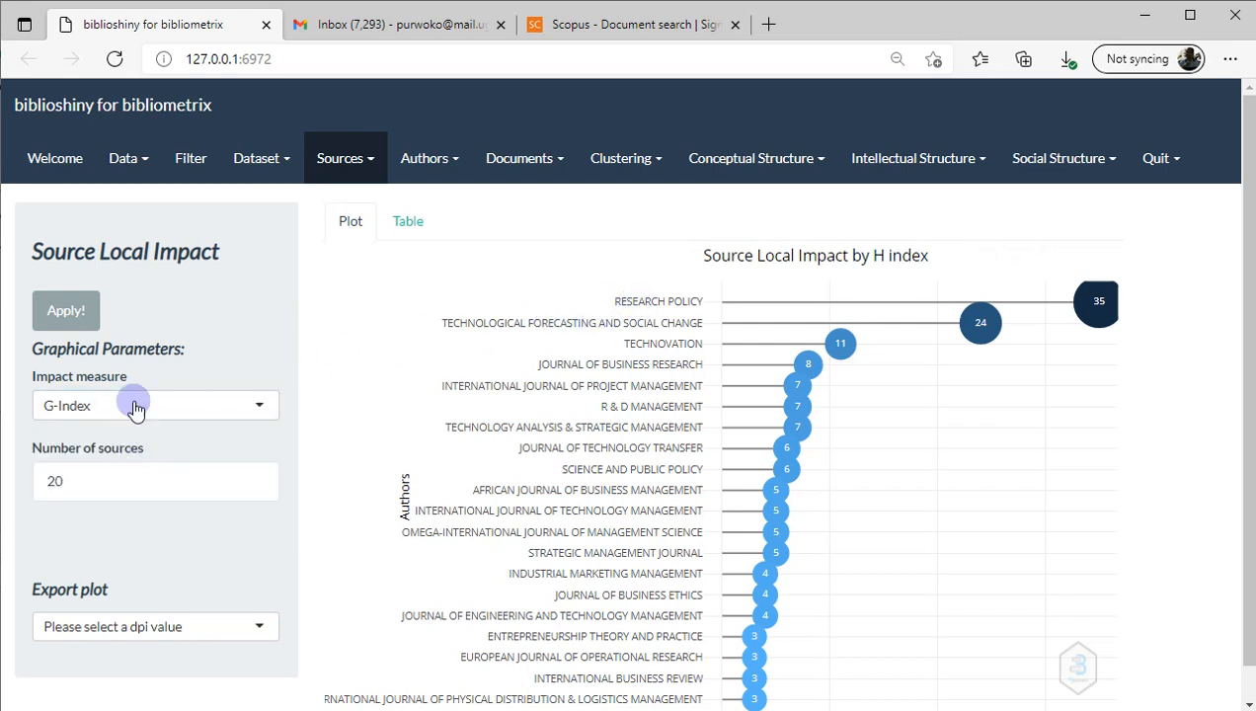
left_click(77, 326)
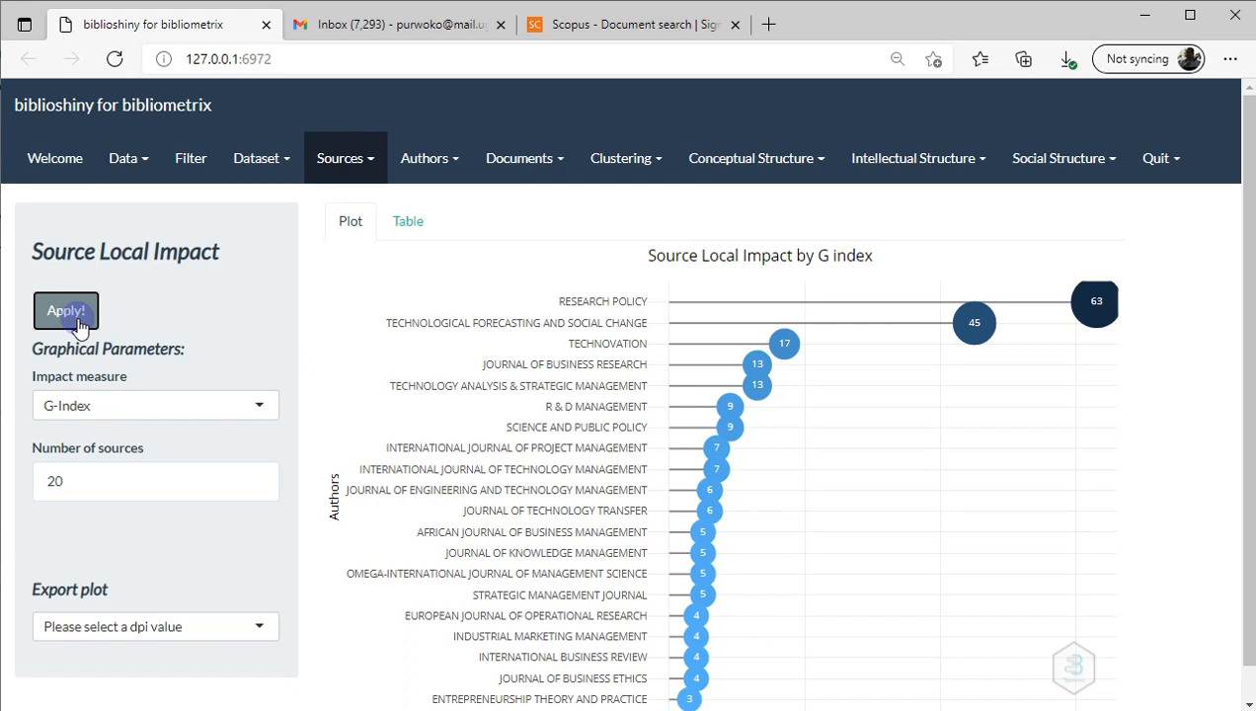
- Change the impact measure to Total Citation and regenerate the Source Local Impact plot
left_click(118, 398)
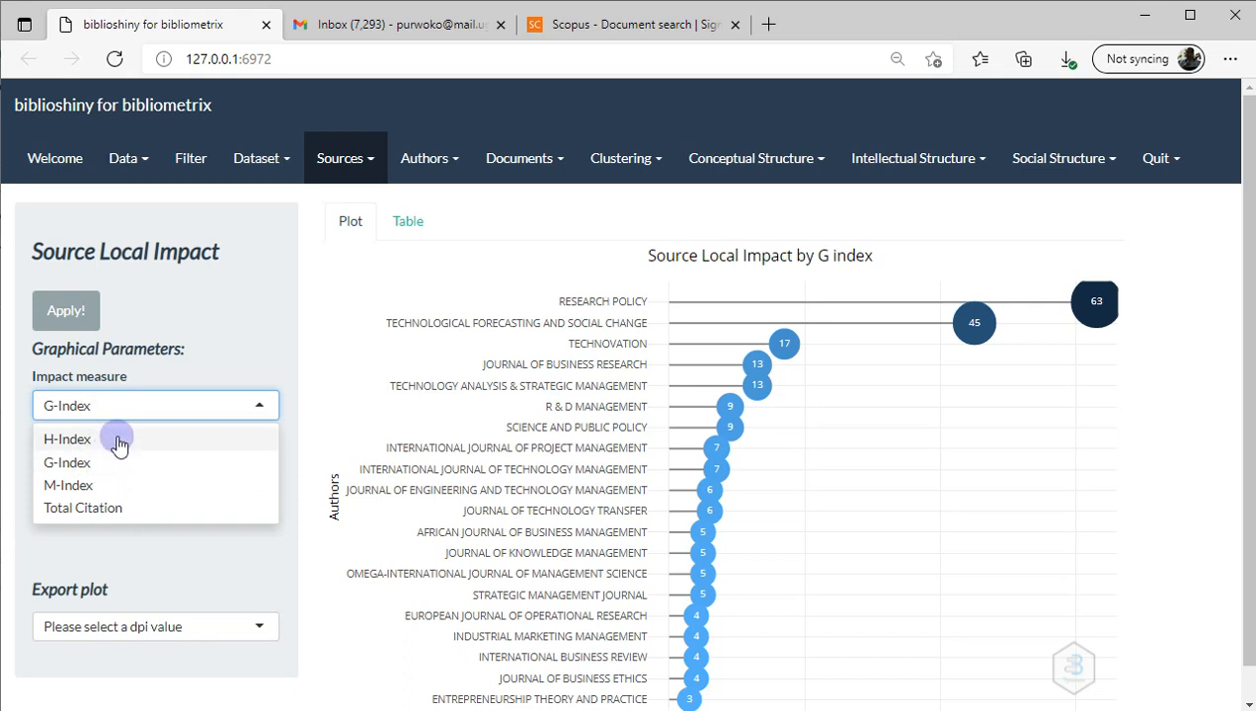
left_click(234, 338)
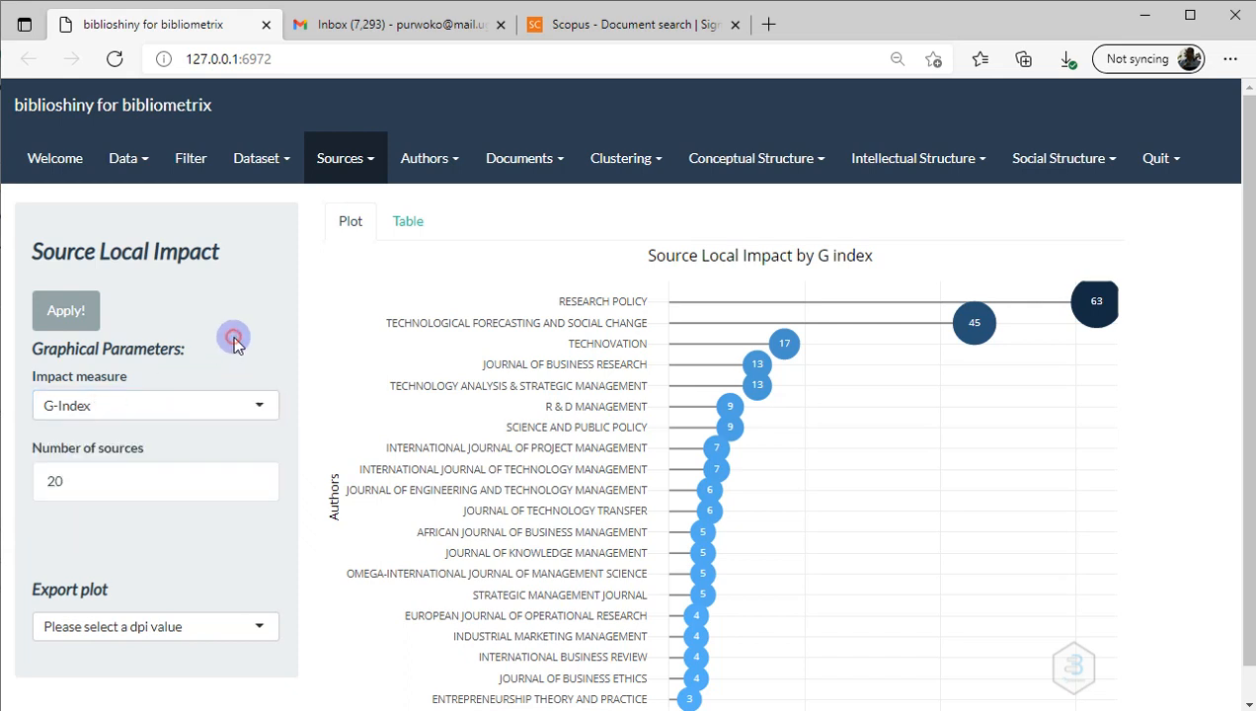
left_click(186, 405)
left_click(135, 506)
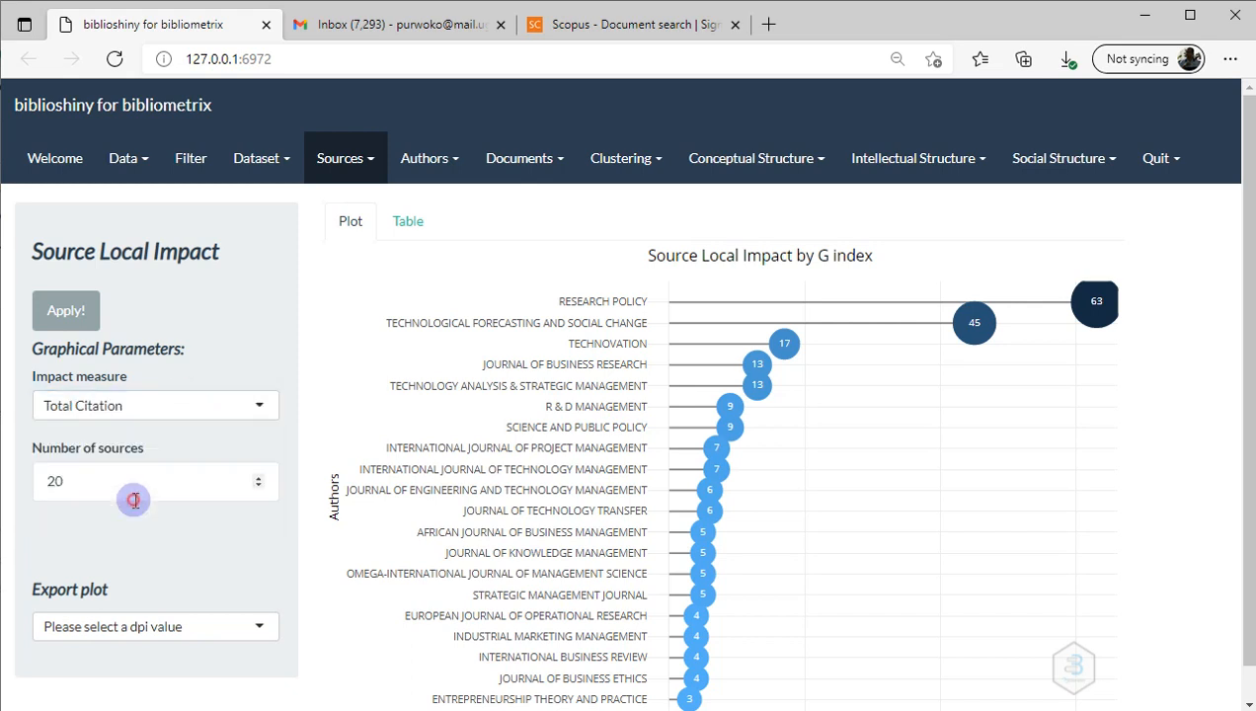
left_click(82, 318)
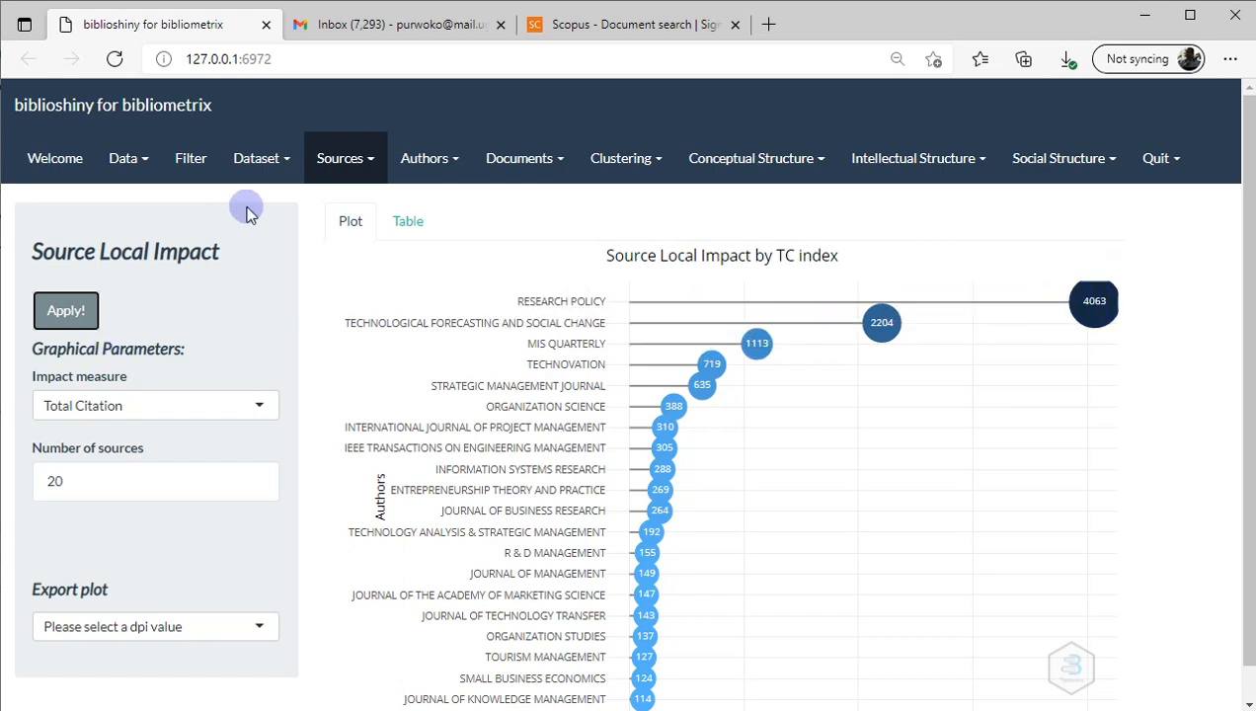
- Generate the Source Dynamics plot with Cumulate occurrences for sources 1 to 5 and review the journals' growth curves
left_click(334, 166)
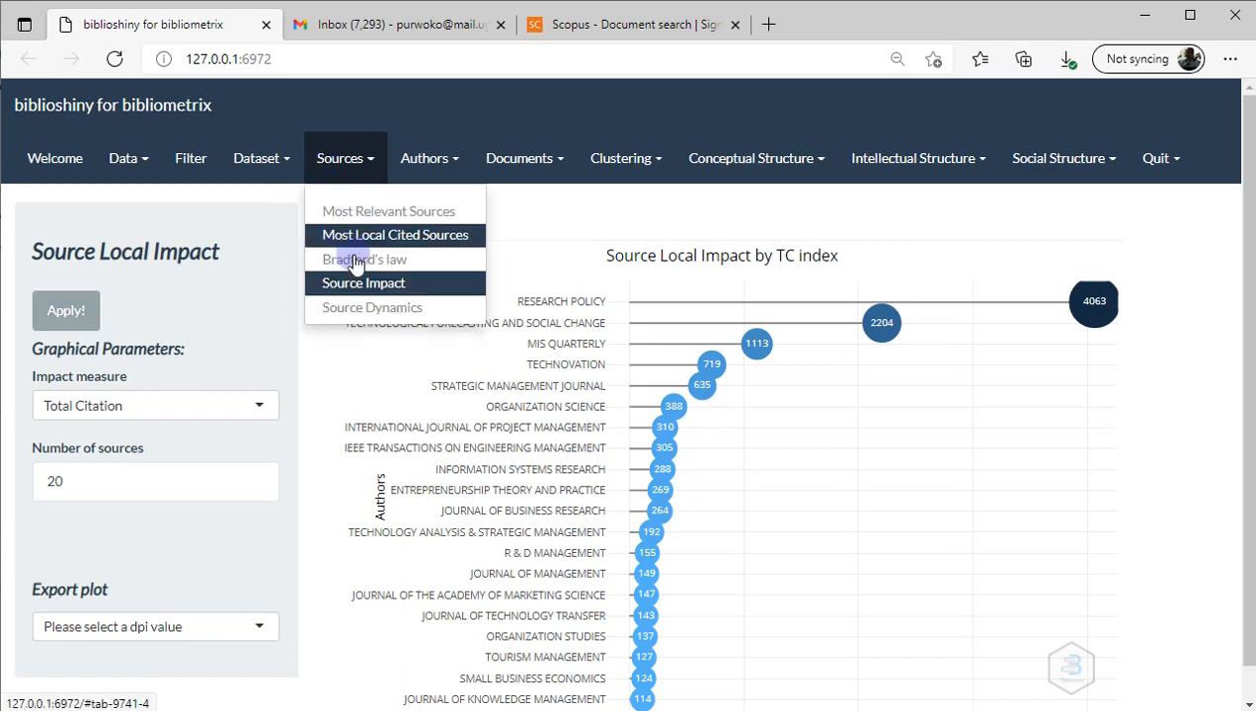
left_click(364, 310)
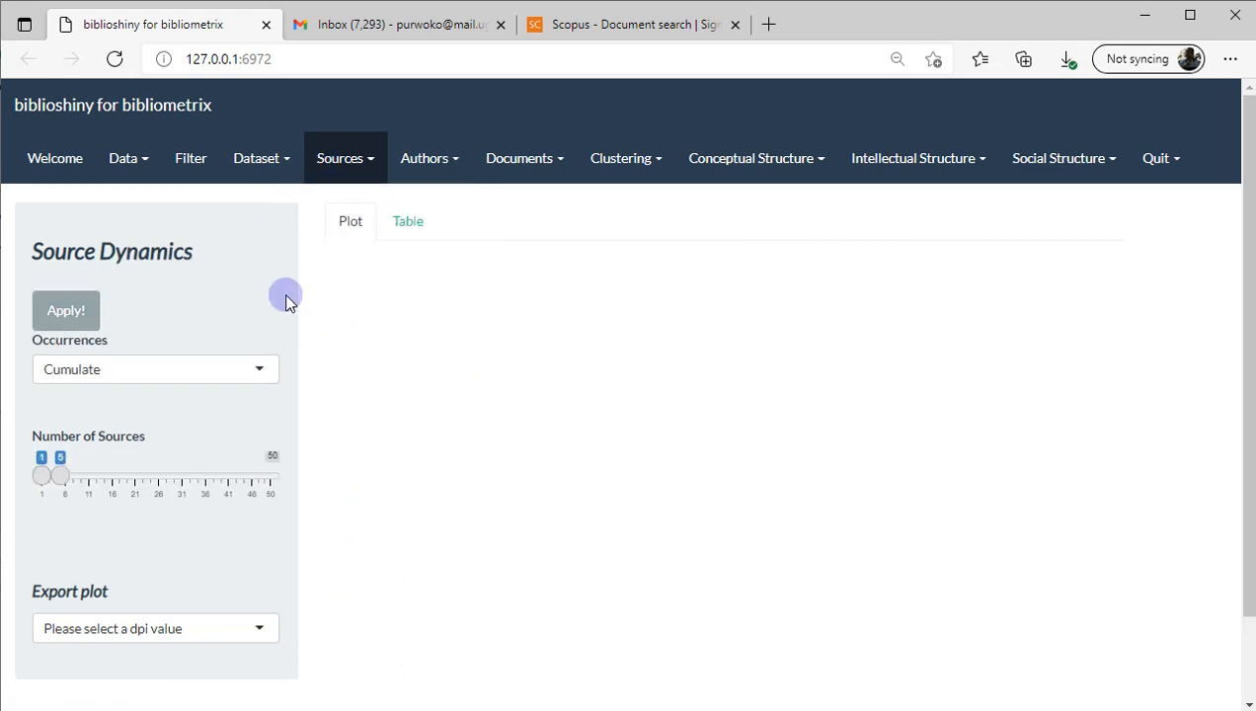
left_click(77, 312)
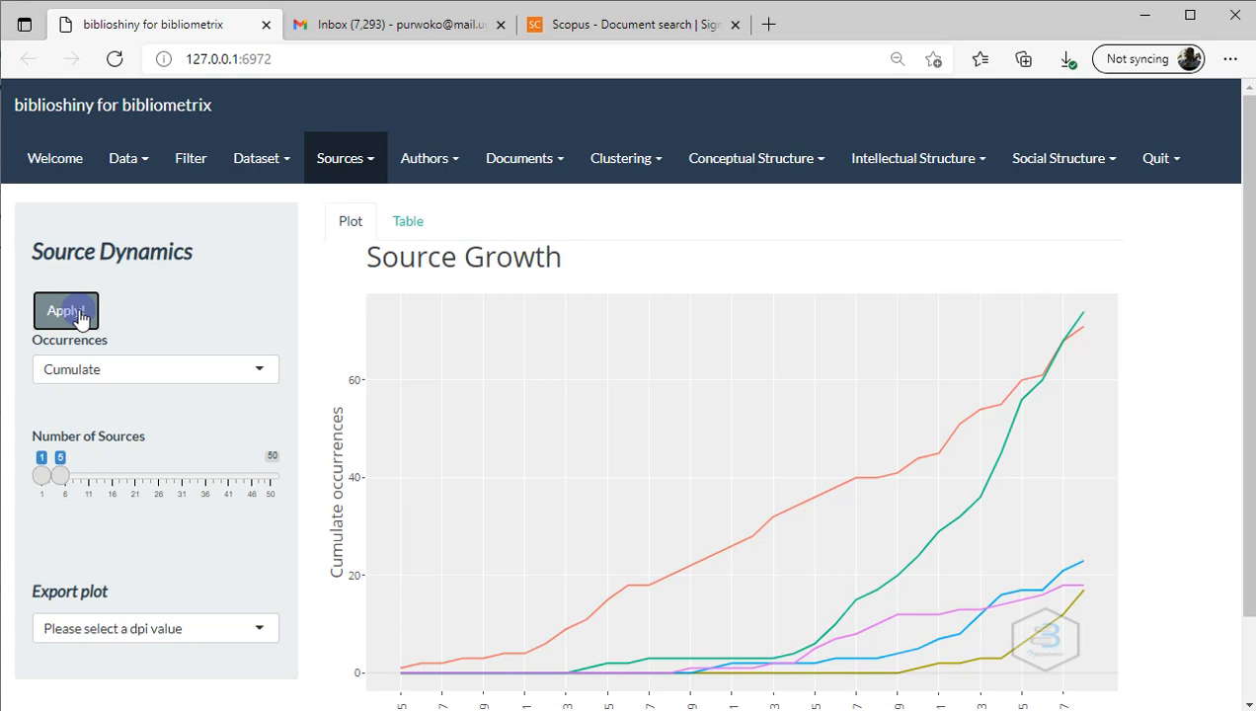
scroll(81, 316, "down", 1)
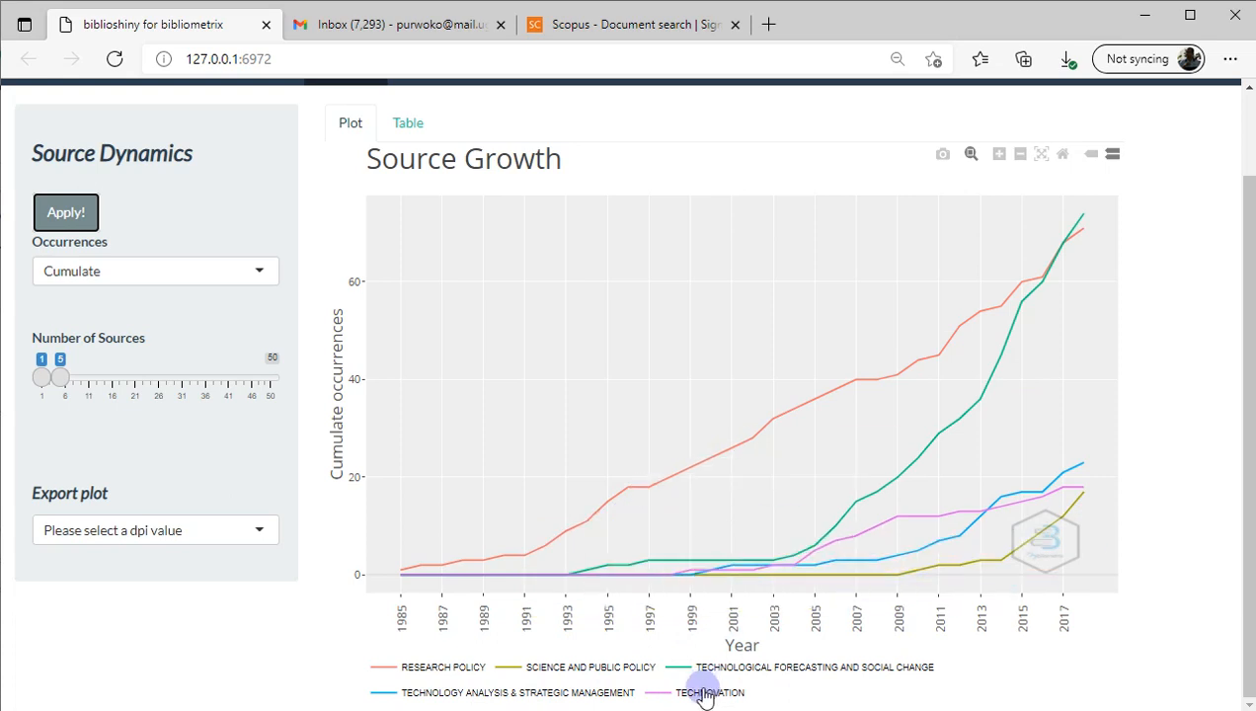
- Set the occurrences to Per year and regenerate the Source Growth plot
left_click(219, 284)
left_click(189, 326)
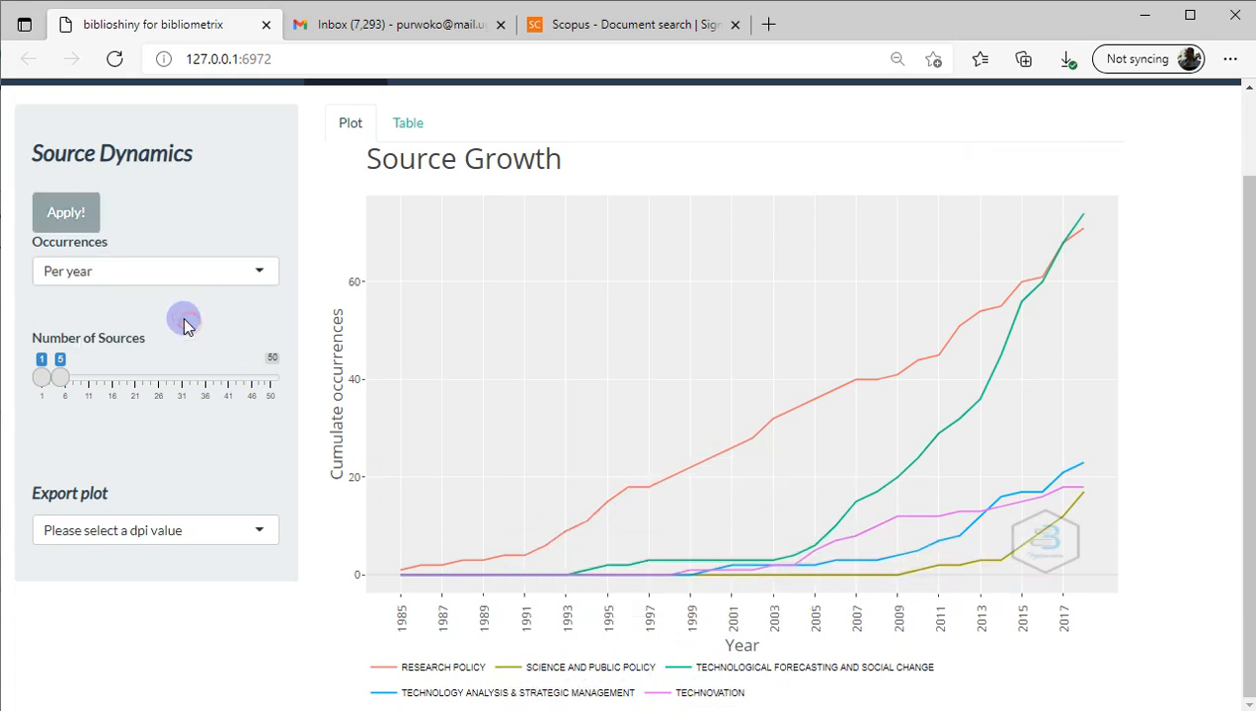
left_click(83, 210)
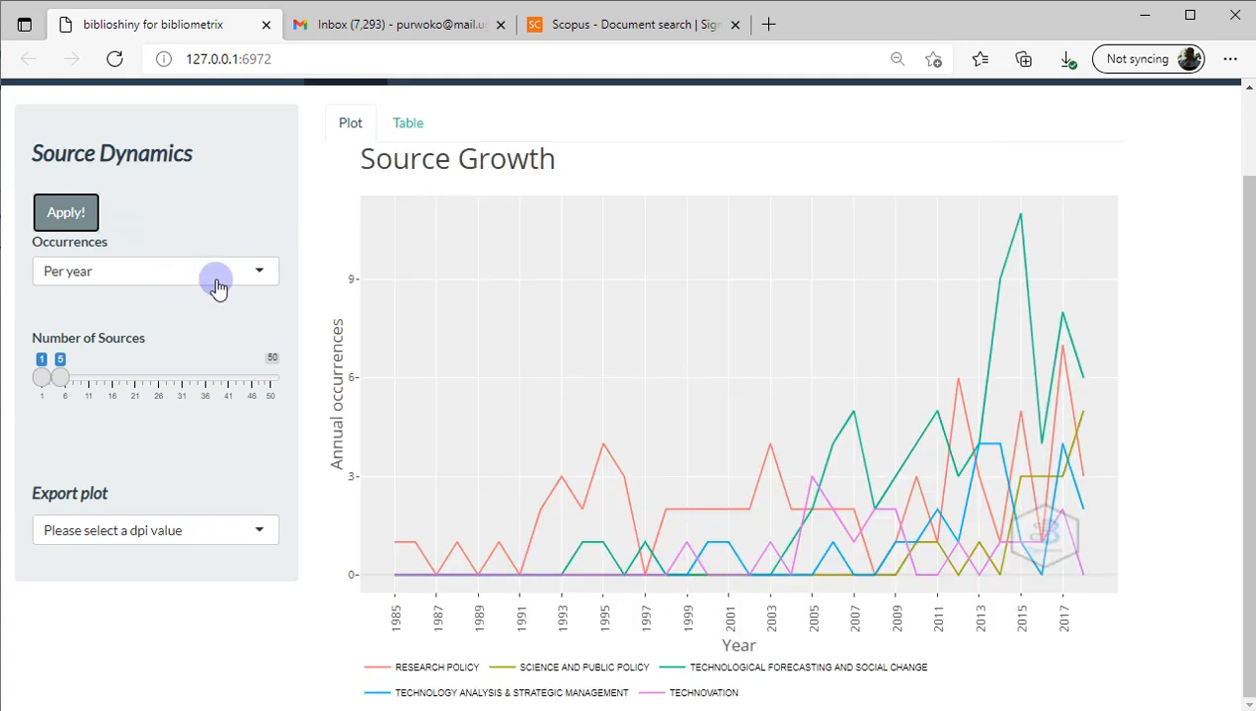
- Switch the occurrences back to Cumulate, regenerate the Source Growth plot and inspect the journals' yearly values
left_click(218, 285)
left_click(180, 301)
left_click(84, 217)
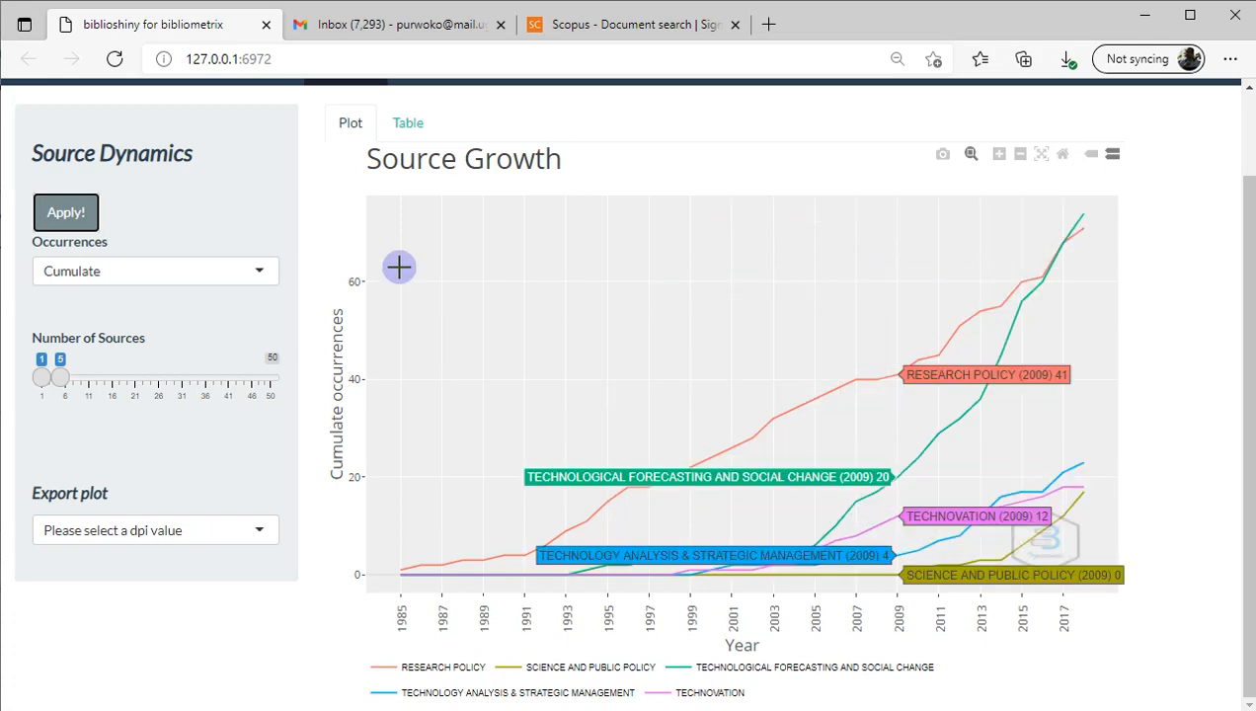
- Generate the Most Relevant Authors plot for 20 authors by N. of Documents and review the frequency measure options
scroll(329, 233, "up", 1)
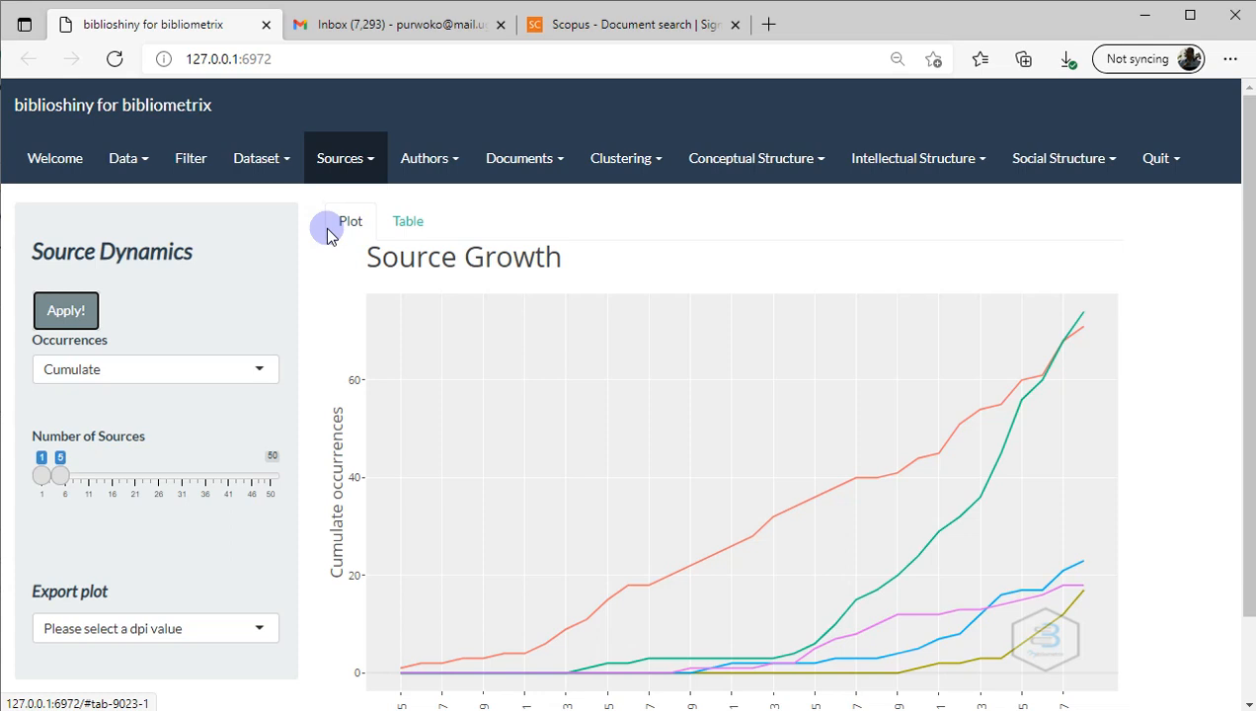
left_click(366, 164)
left_click(426, 160)
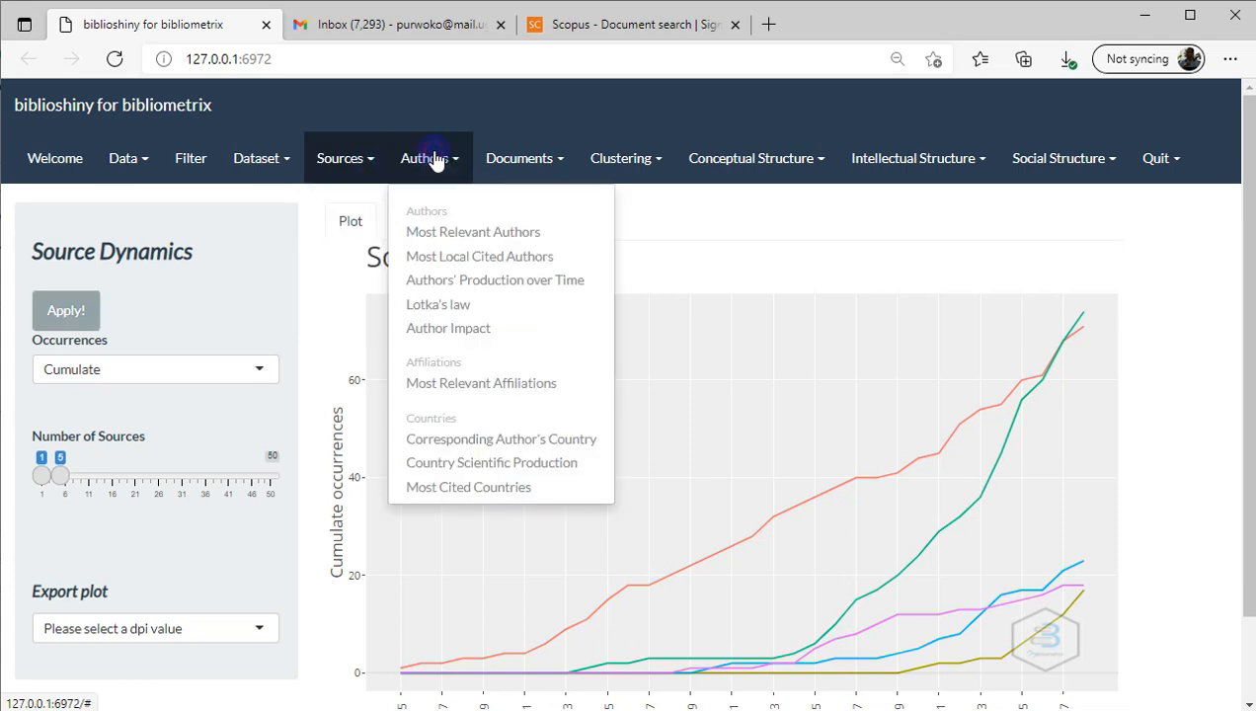
left_click(458, 233)
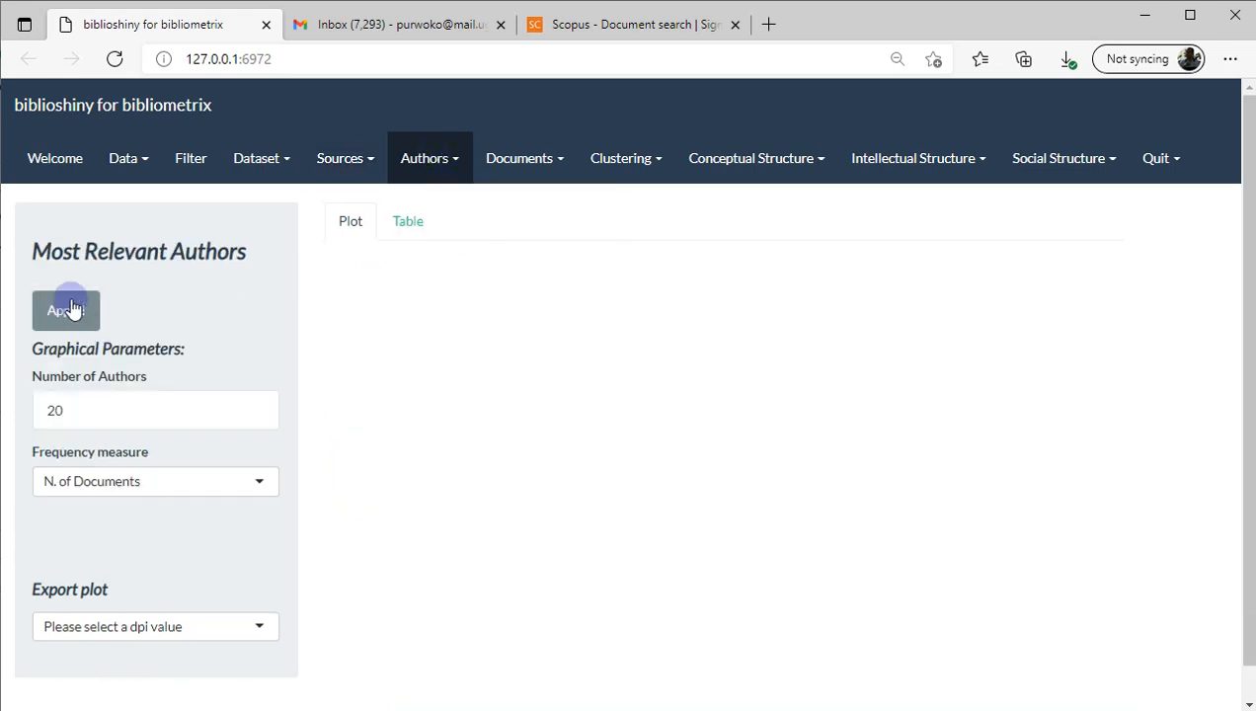
left_click(71, 309)
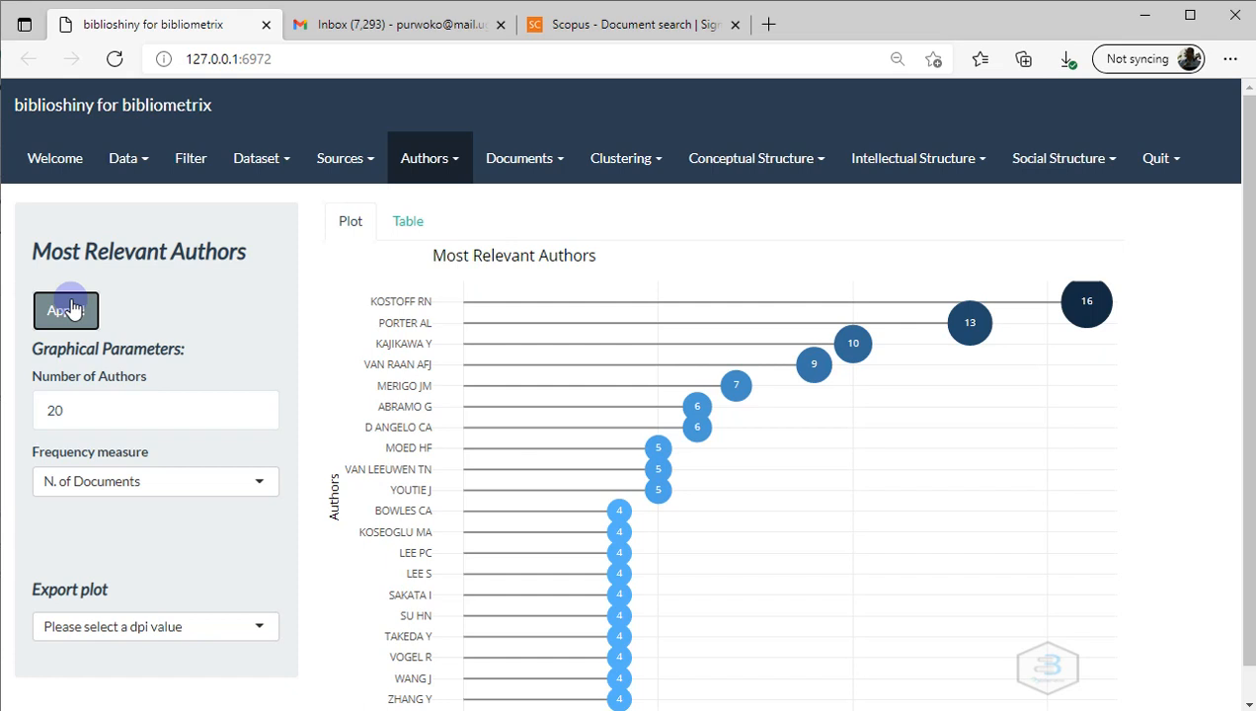
mouse_move(1090, 306)
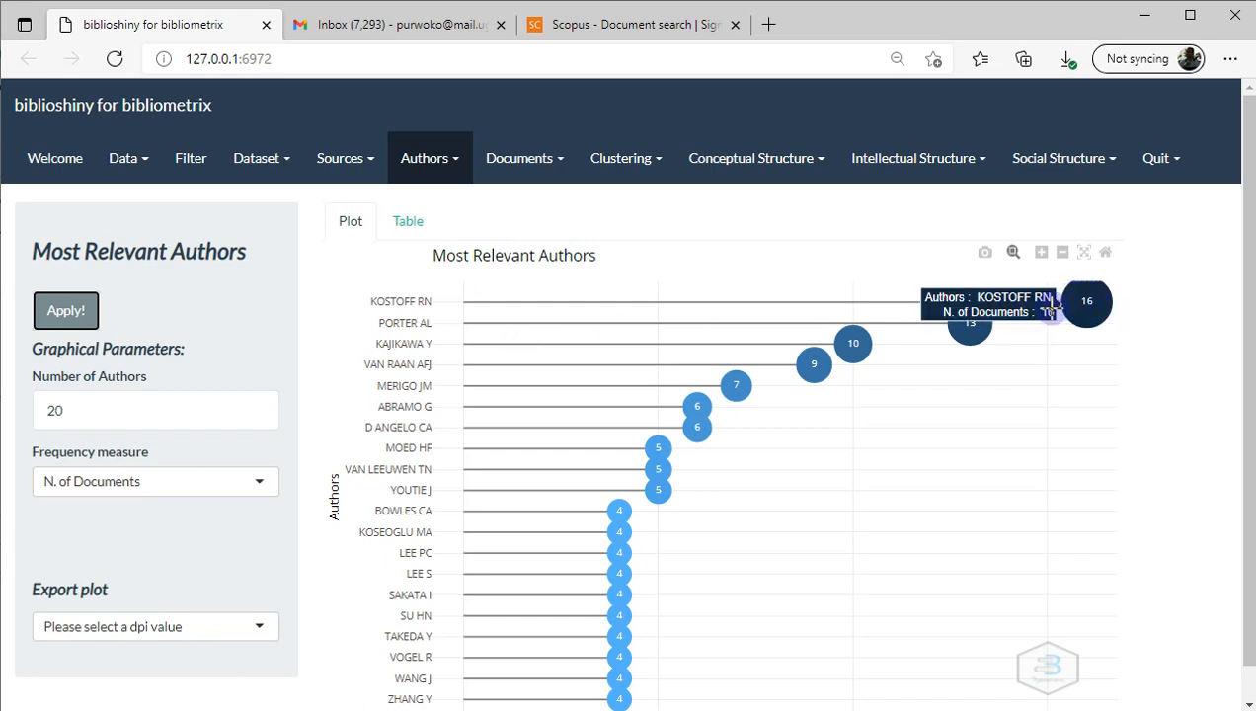
left_click(166, 403)
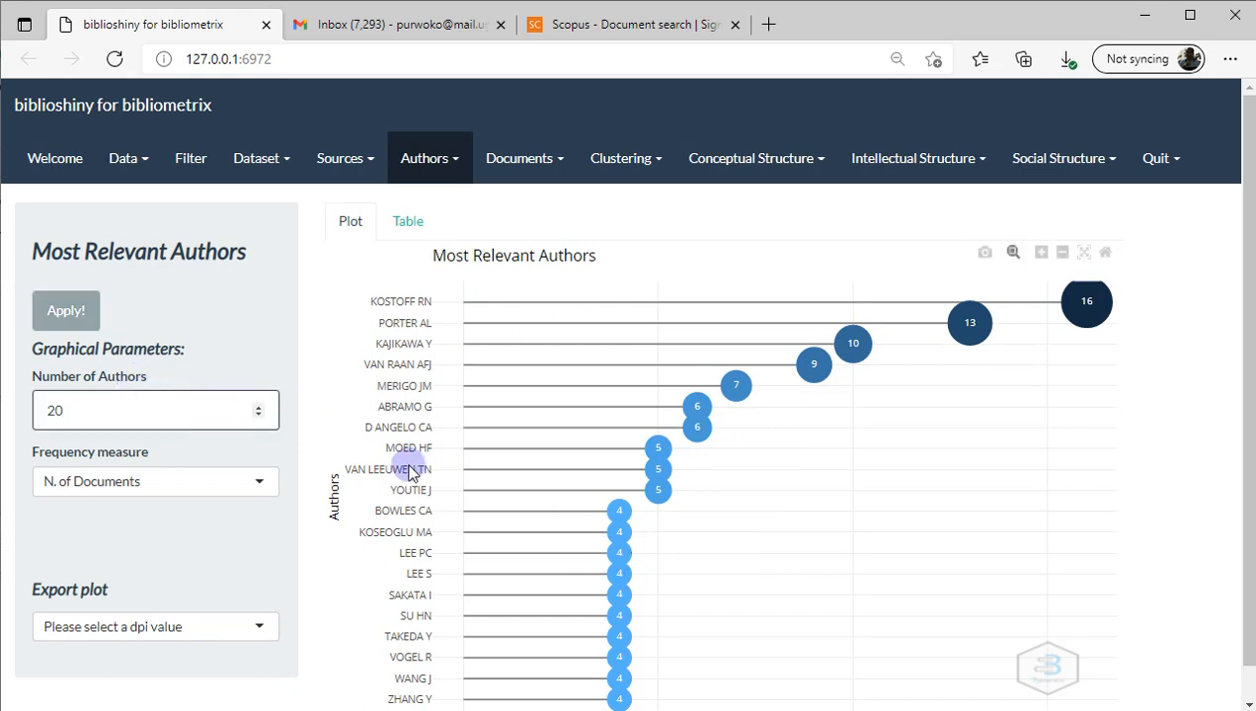
left_click(206, 481)
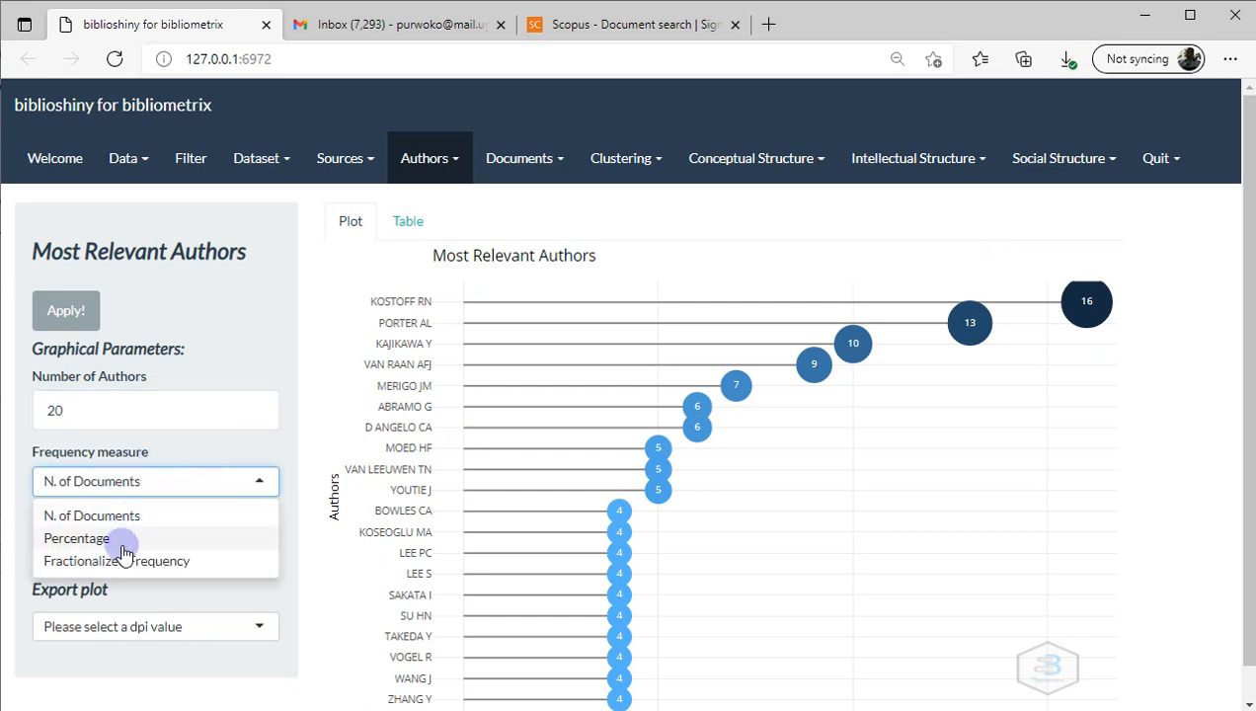
- Generate the Most Local Cited Authors plot for 20 authors
left_click(432, 161)
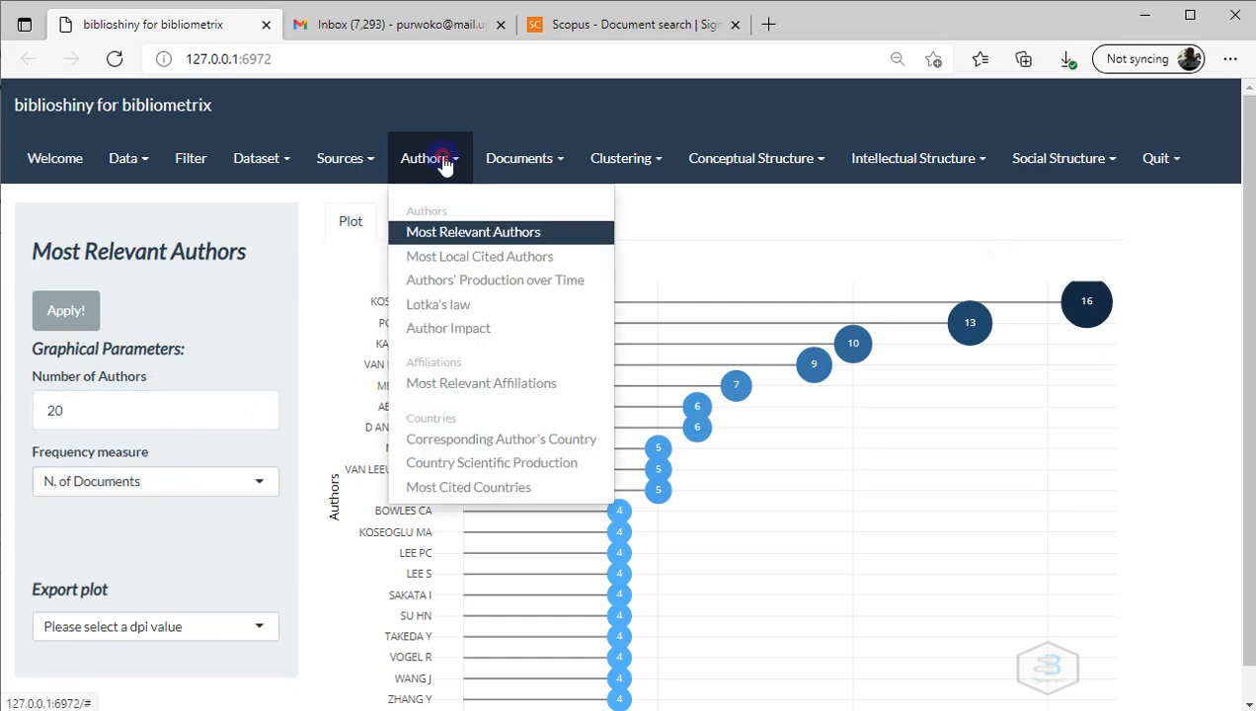
left_click(447, 258)
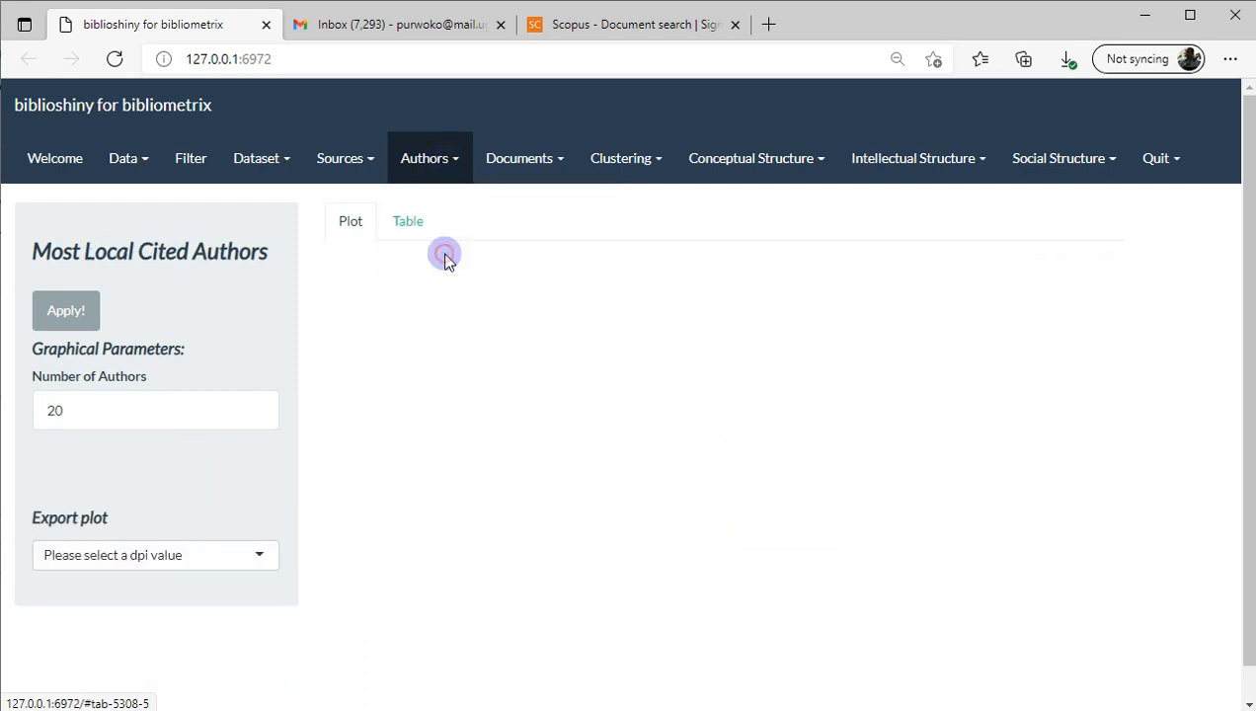
left_click(46, 312)
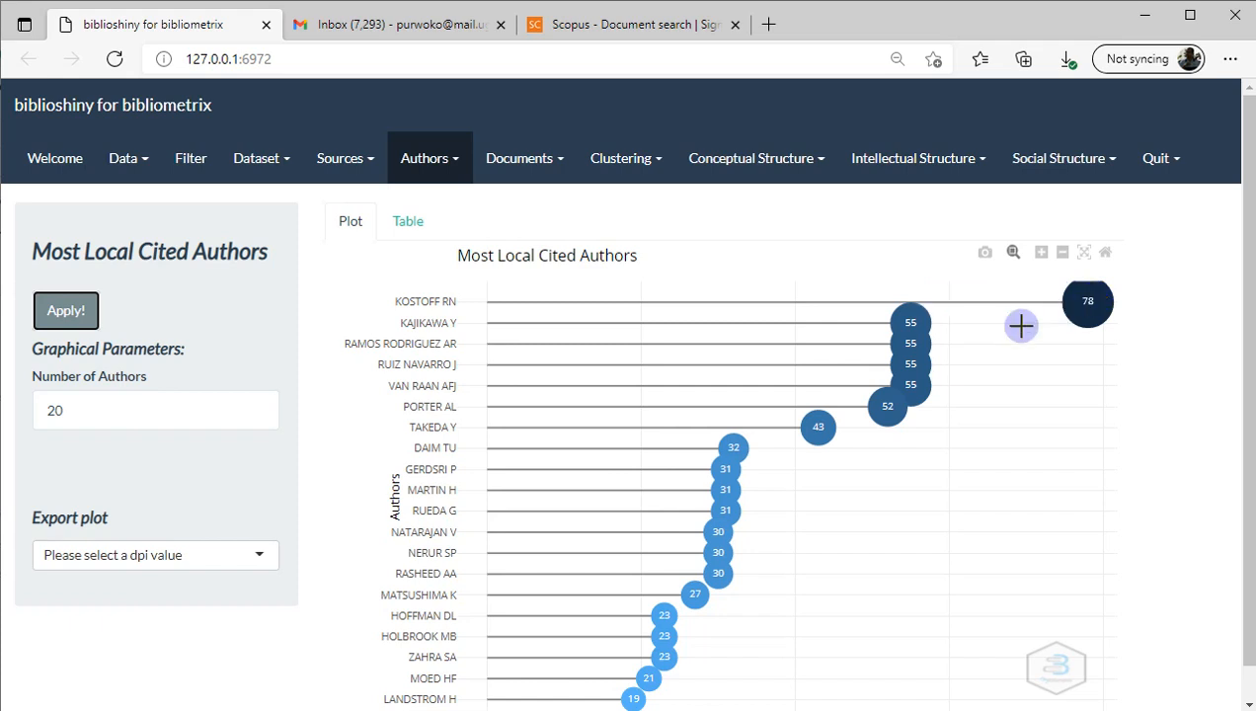
- Compare the Most Relevant Authors plot with the Most Local Cited Authors plot, regenerating each for 20 authors
left_click(423, 170)
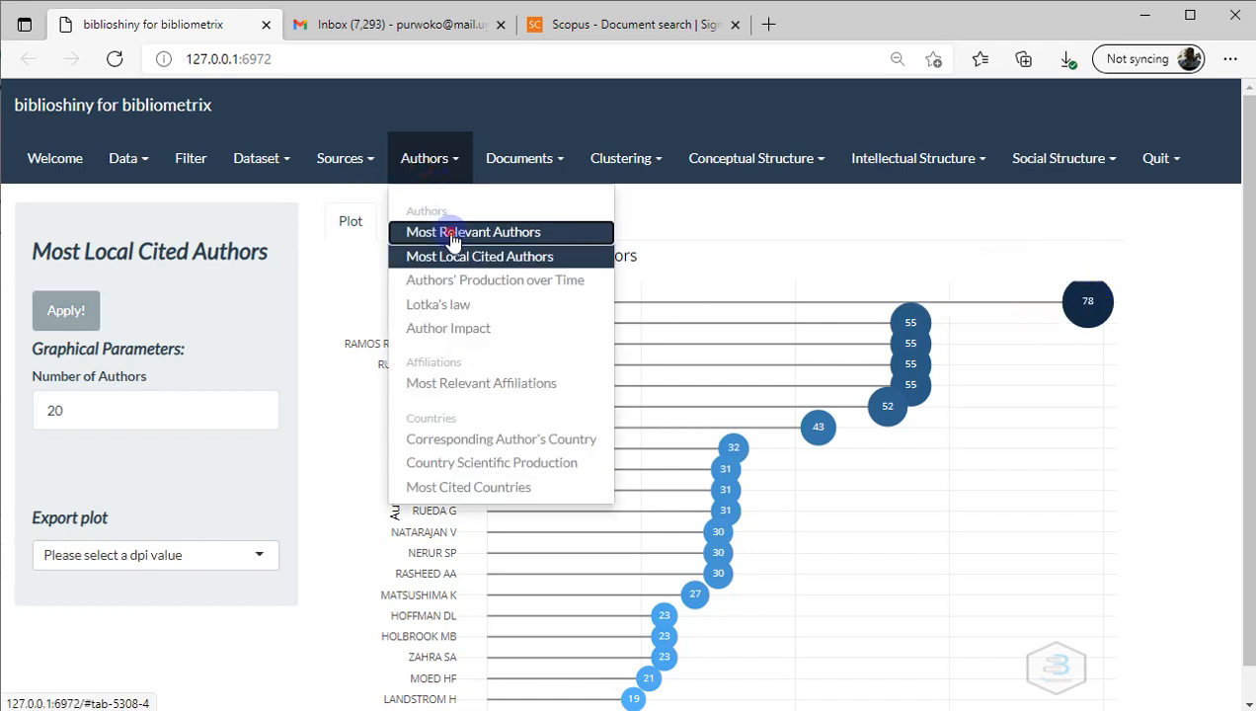
left_click(448, 233)
left_click(85, 314)
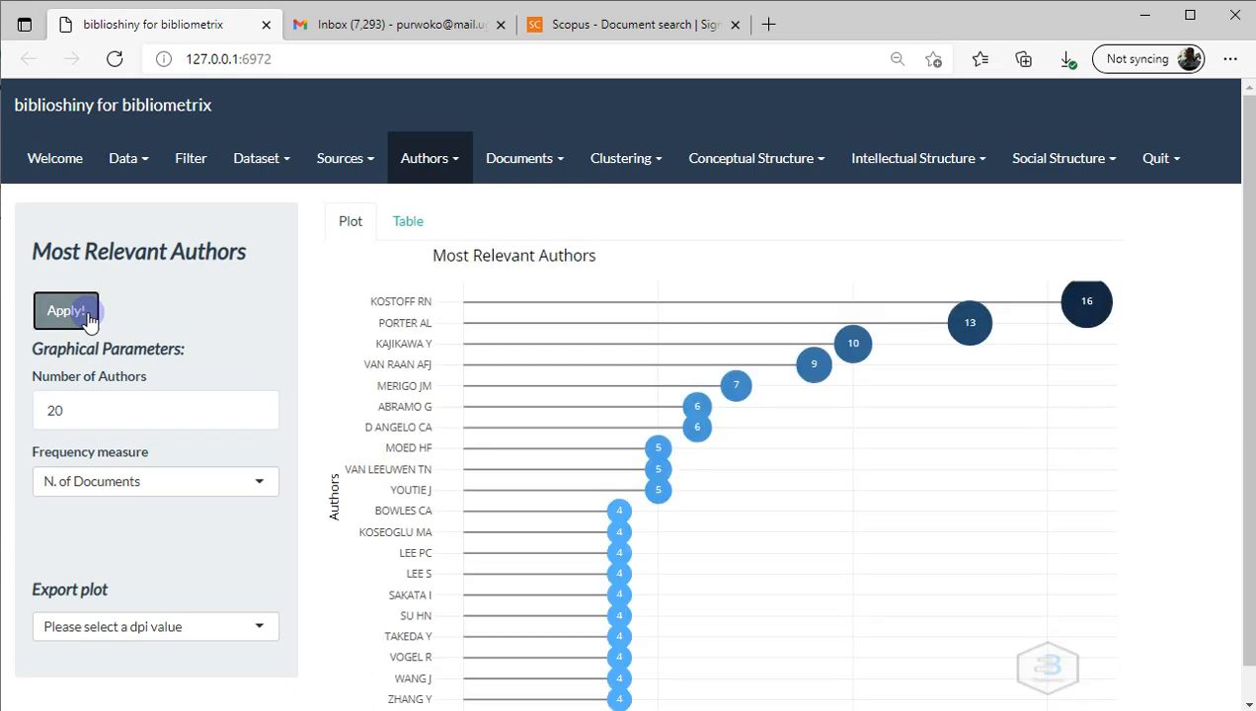
left_click(423, 163)
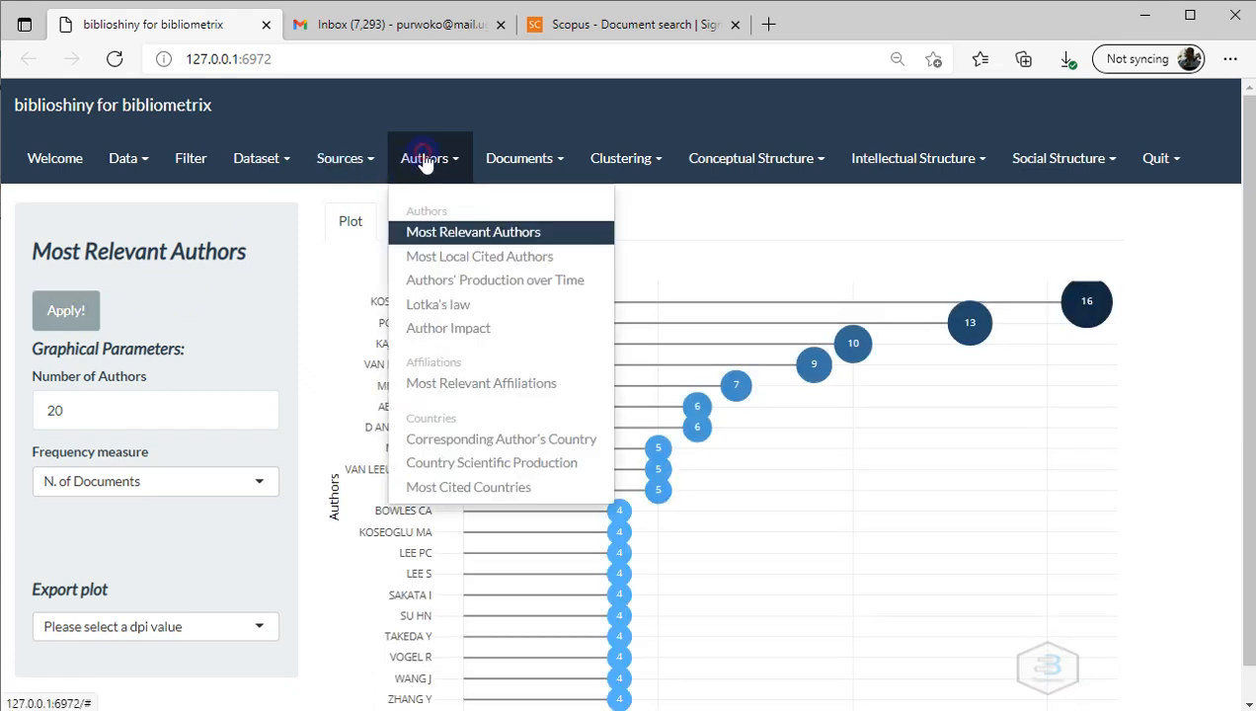
left_click(444, 255)
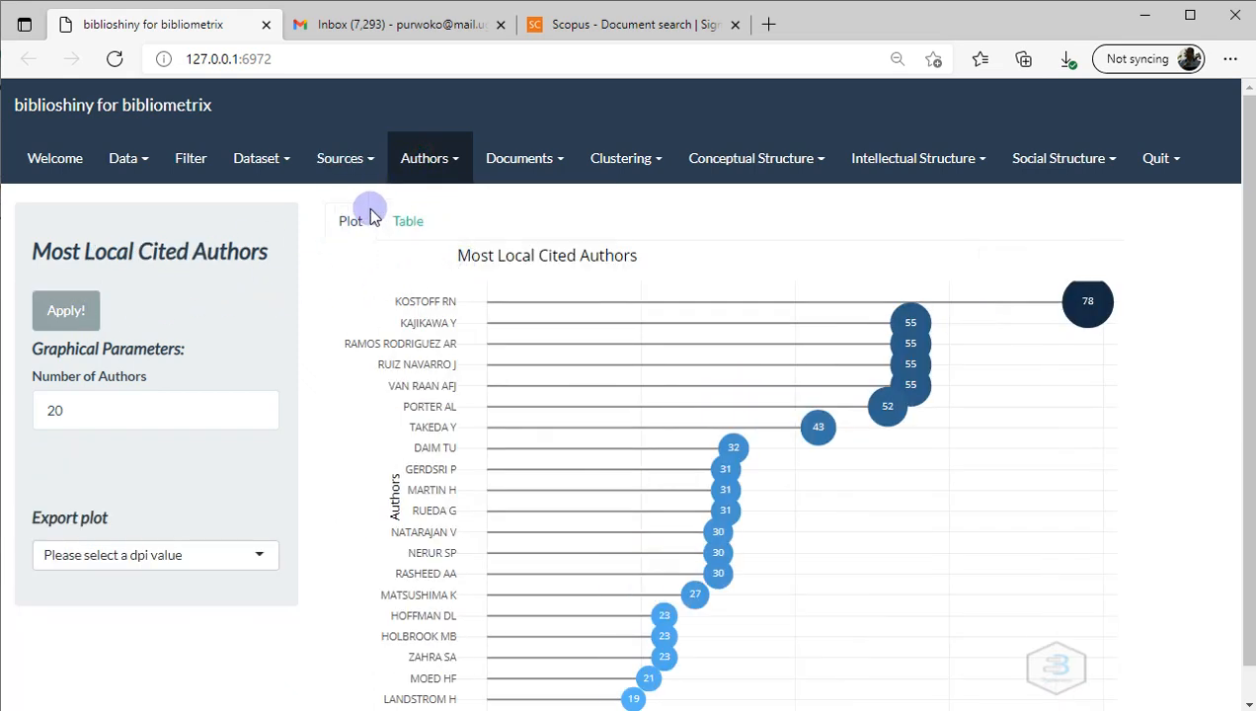
left_click(77, 312)
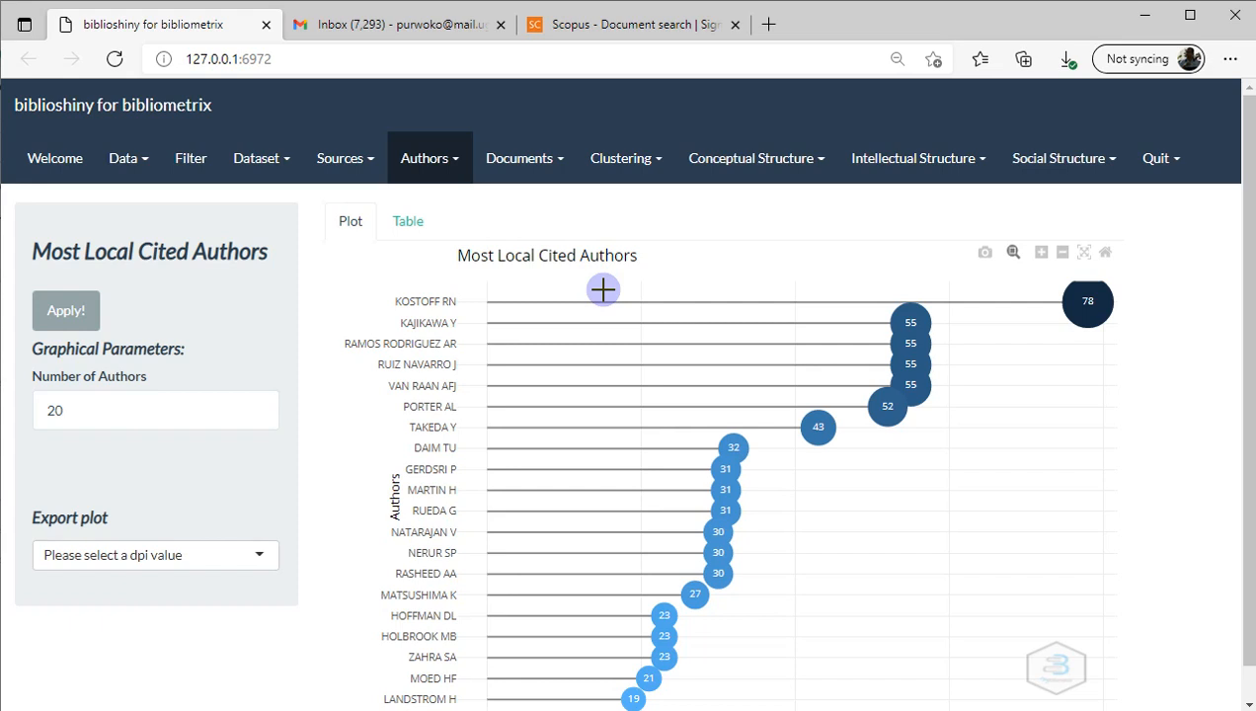
- Generate the Authors' Production over Time plot for 20 authors and bring its year axis into view
left_click(432, 160)
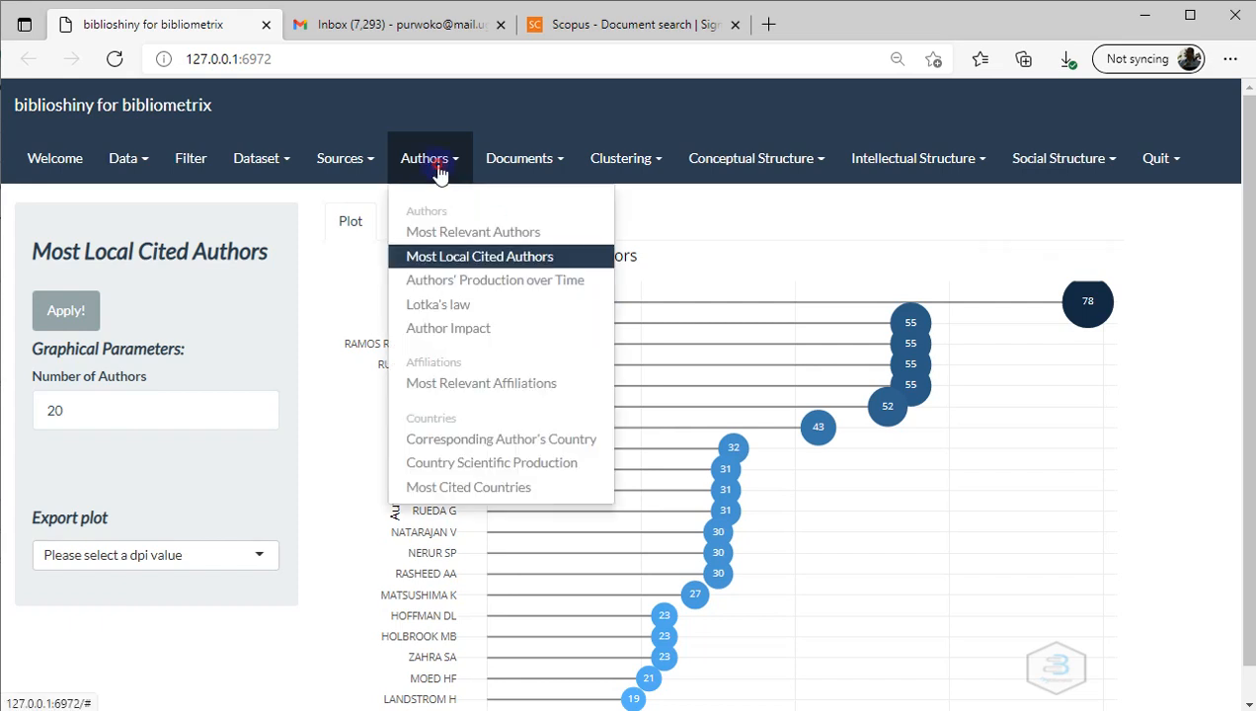
left_click(501, 281)
left_click(66, 335)
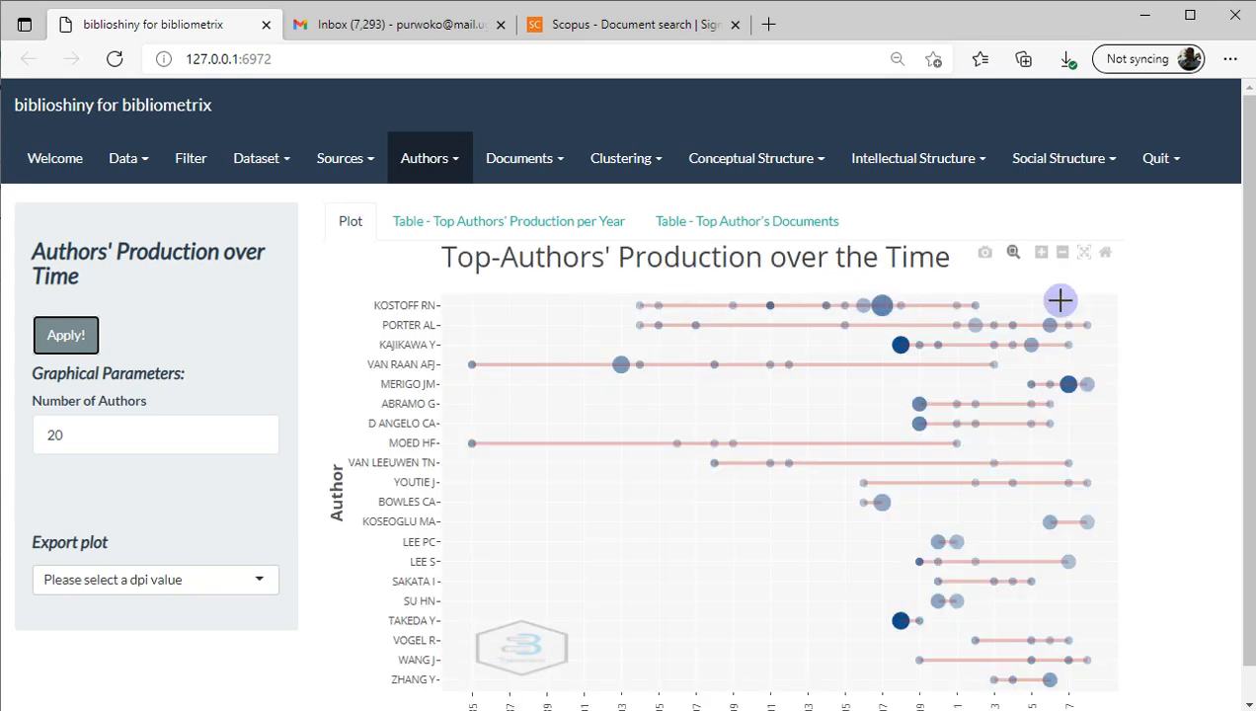
scroll(1161, 287, "down", 1)
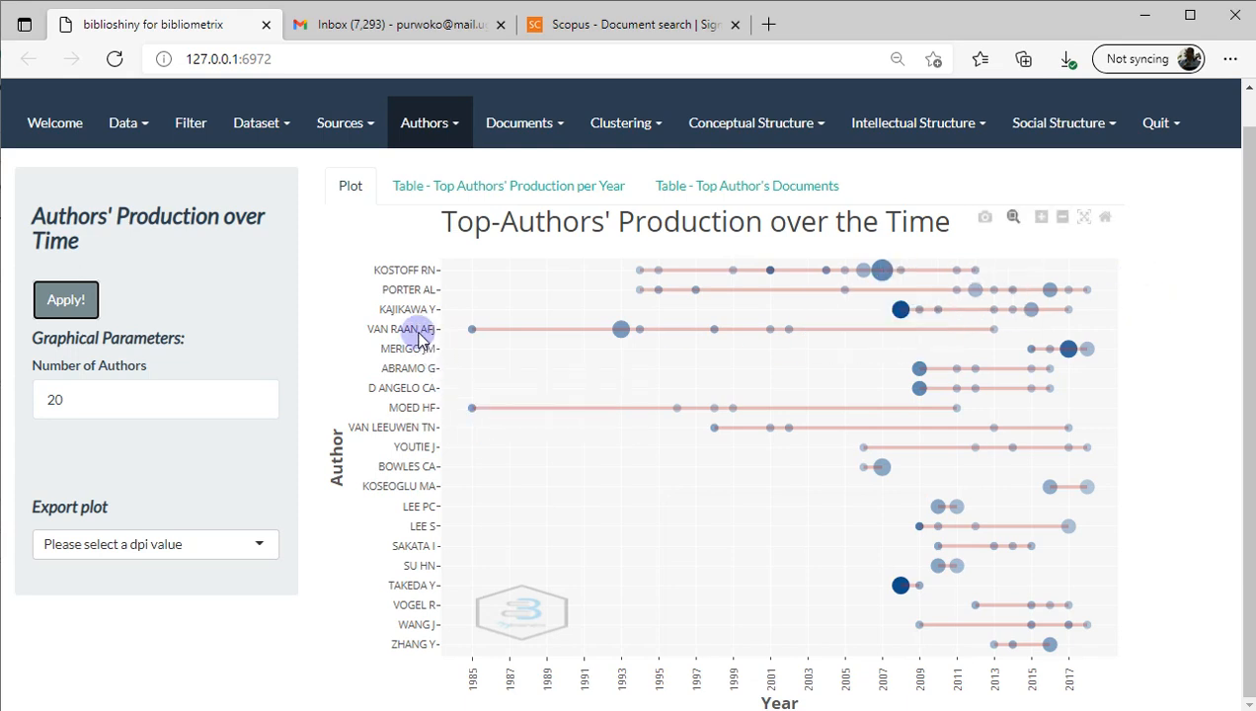
- Examine the yearly article counts and total citations per year of several top authors in the production plot
mouse_move(473, 328)
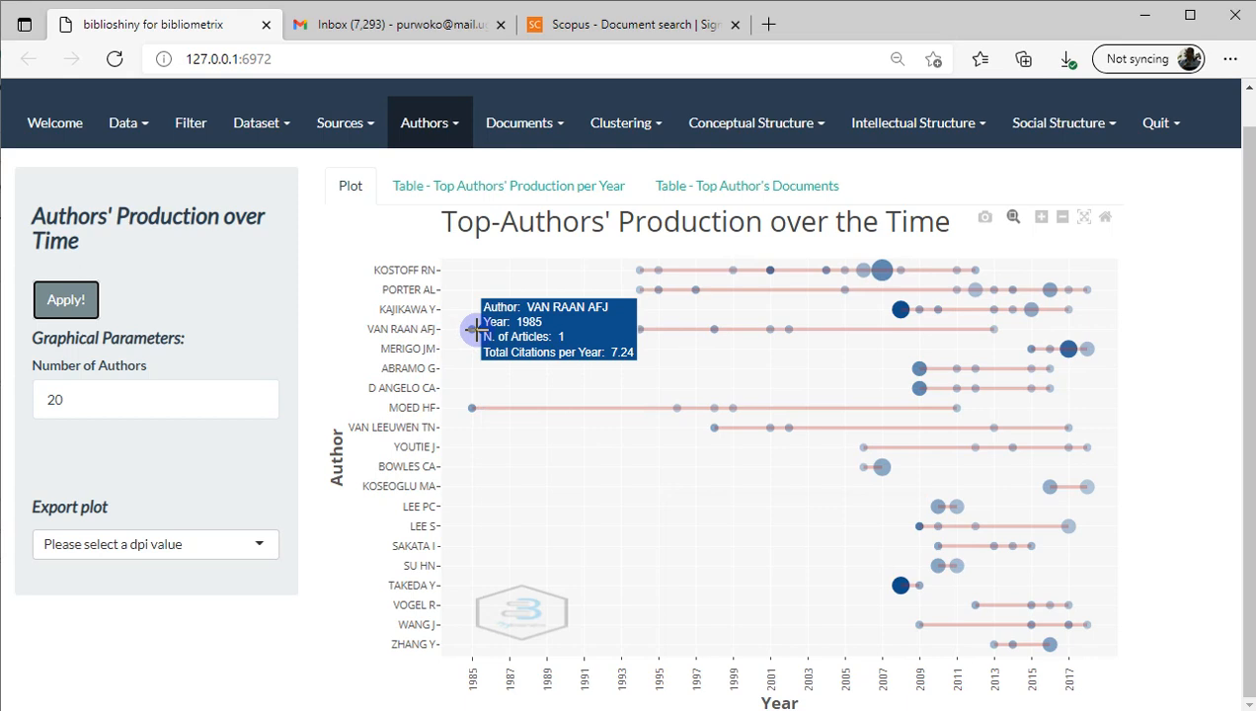
mouse_move(602, 332)
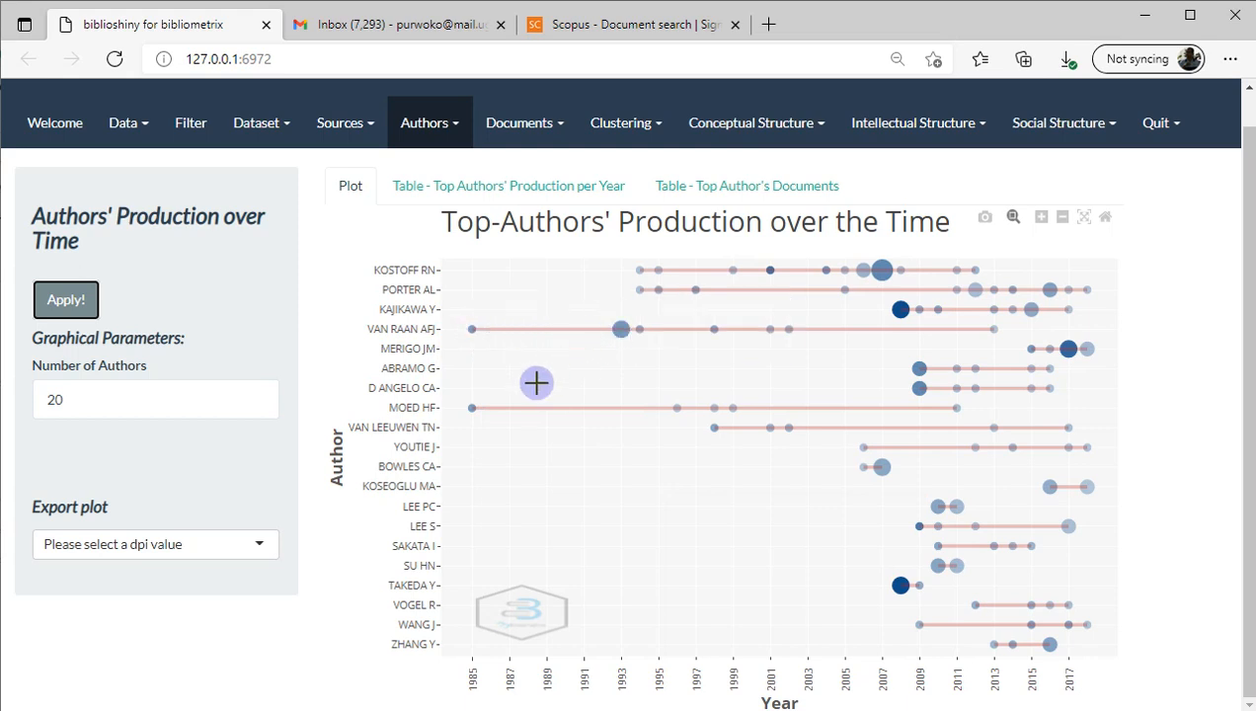
mouse_move(471, 405)
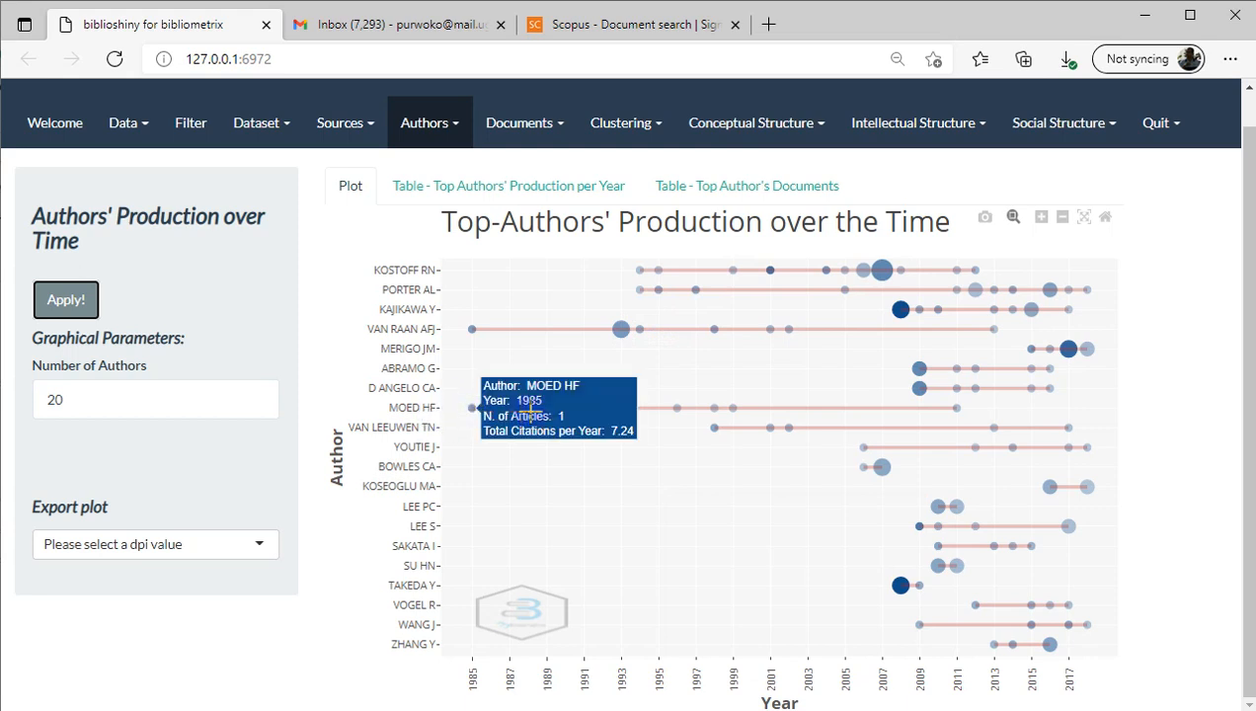
mouse_move(671, 406)
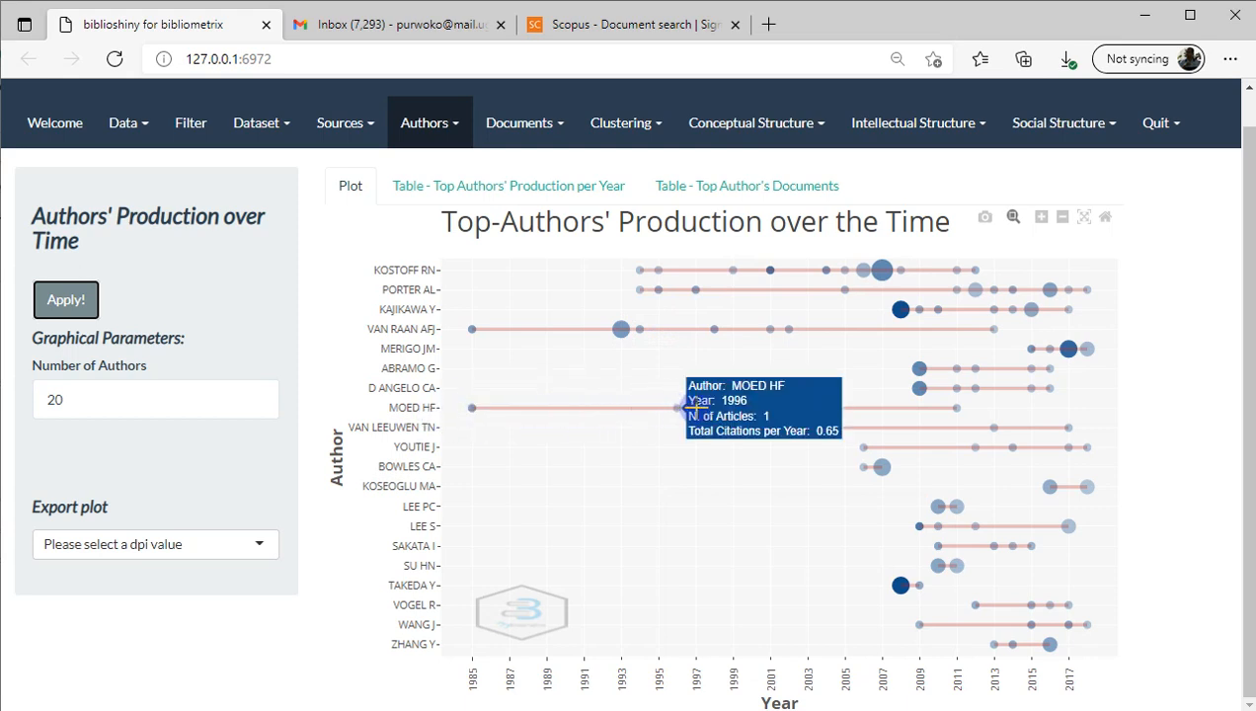
mouse_move(720, 405)
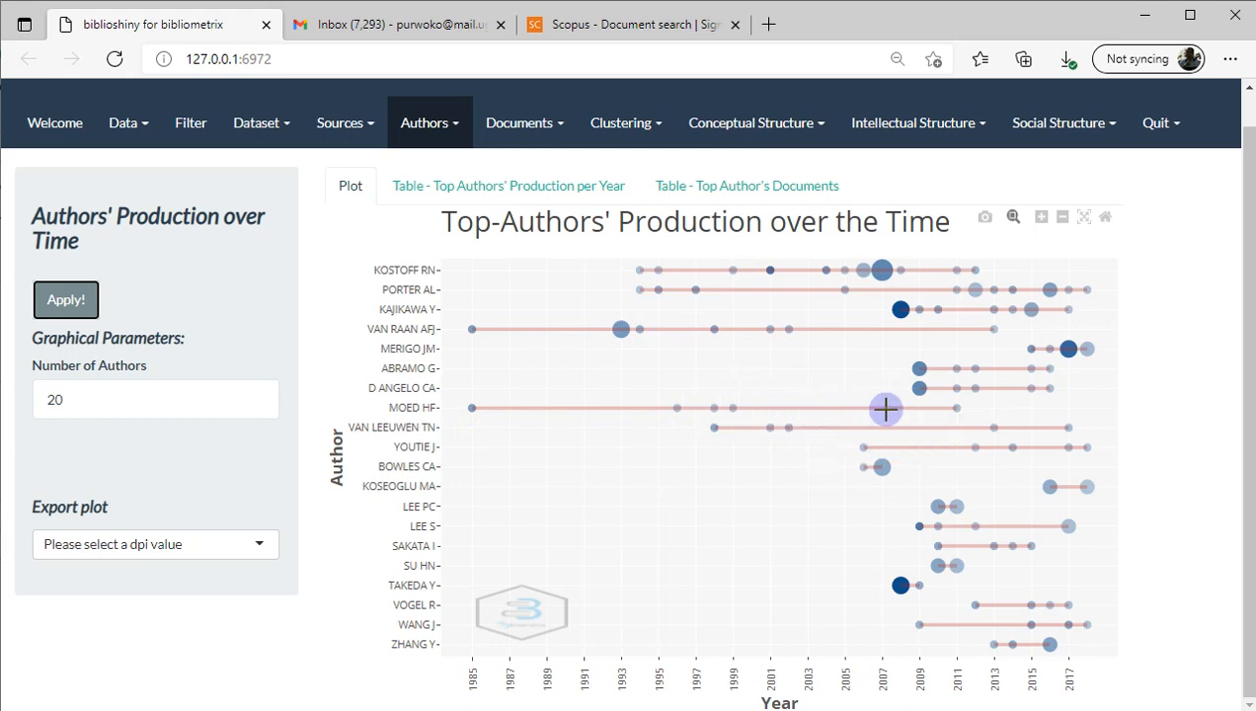
mouse_move(956, 406)
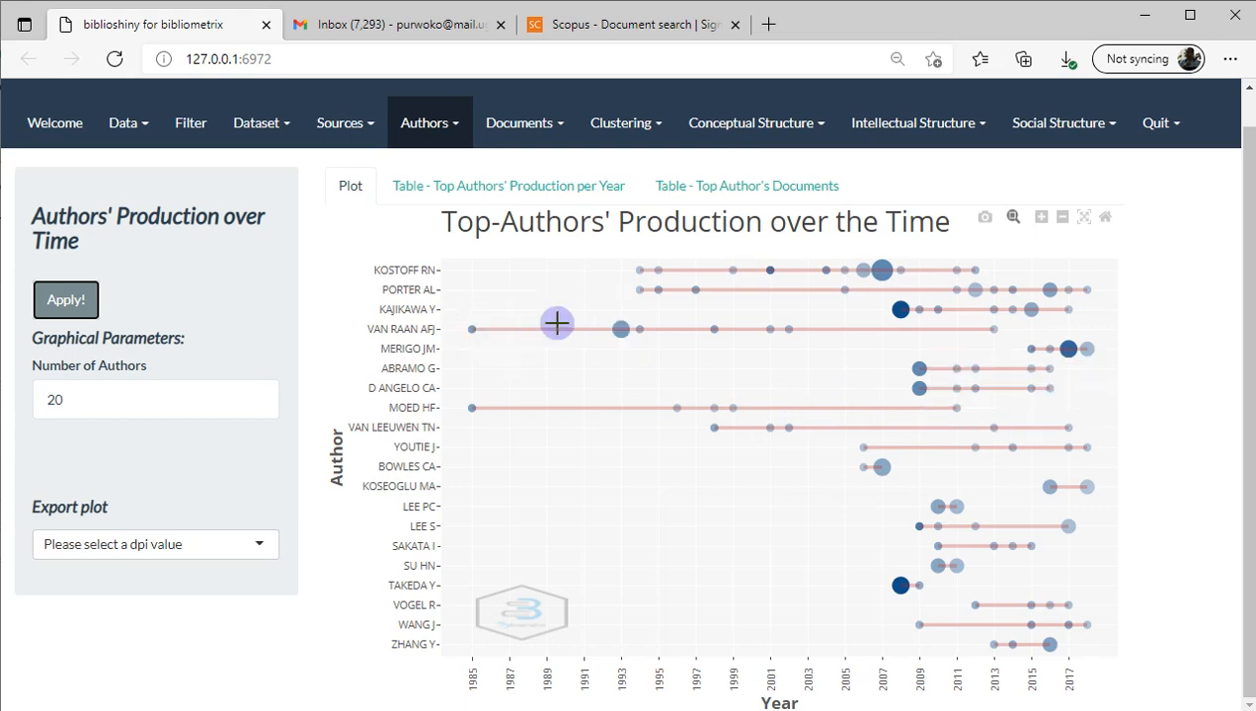
mouse_move(808, 332)
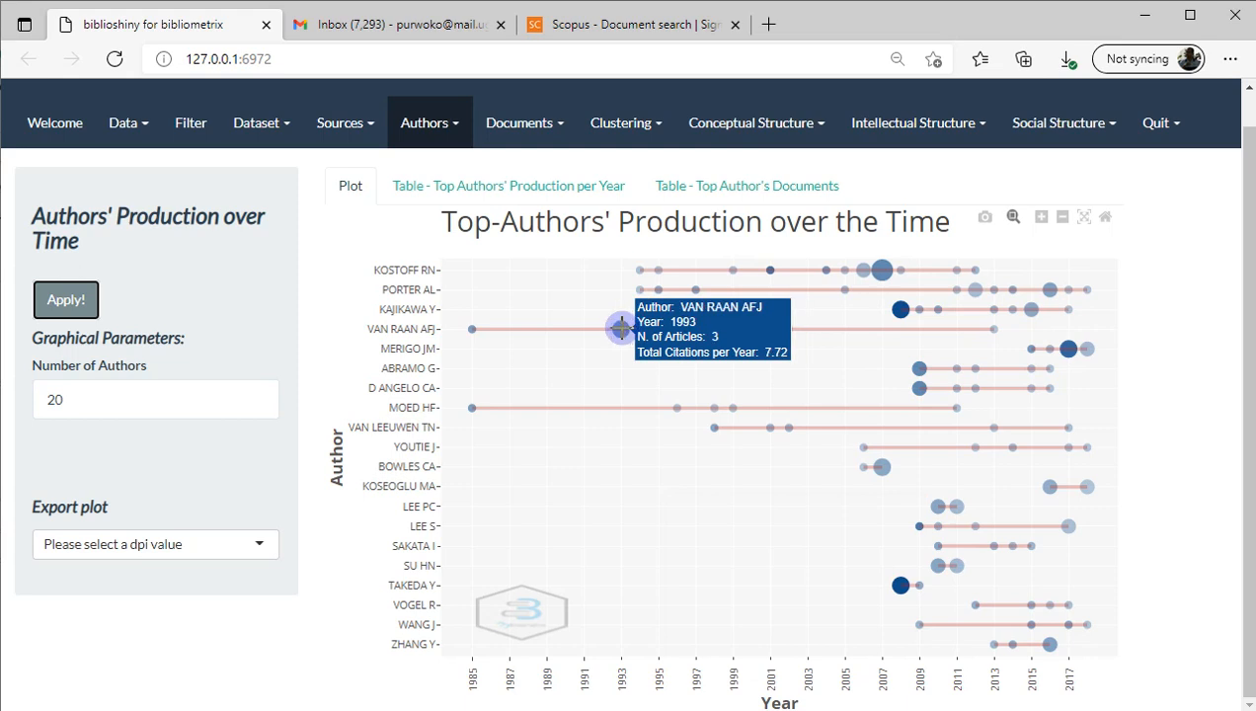
mouse_move(880, 267)
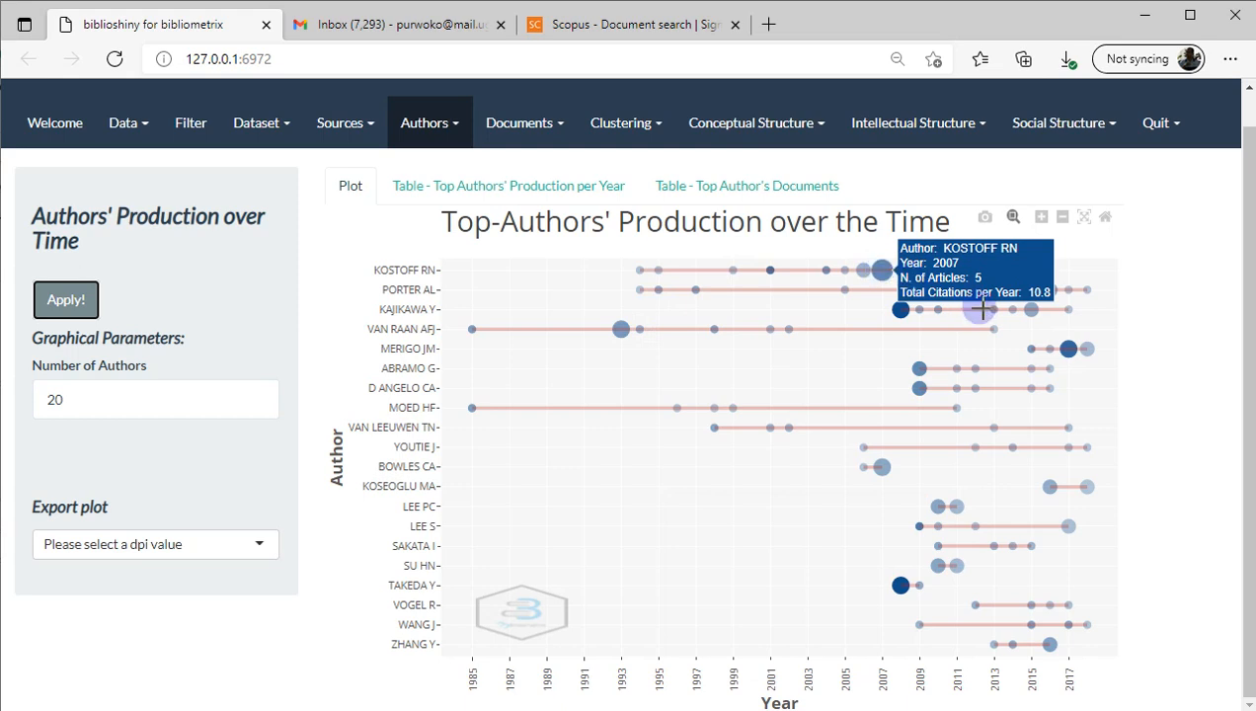
mouse_move(919, 293)
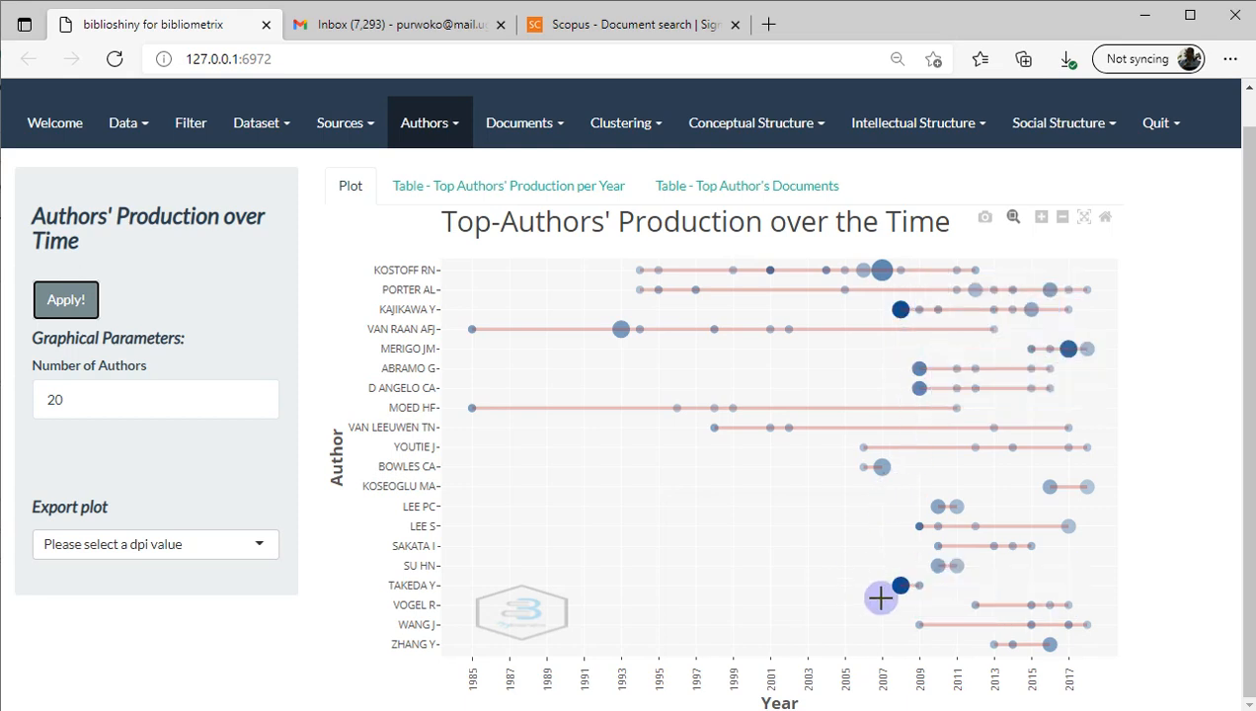
mouse_move(906, 583)
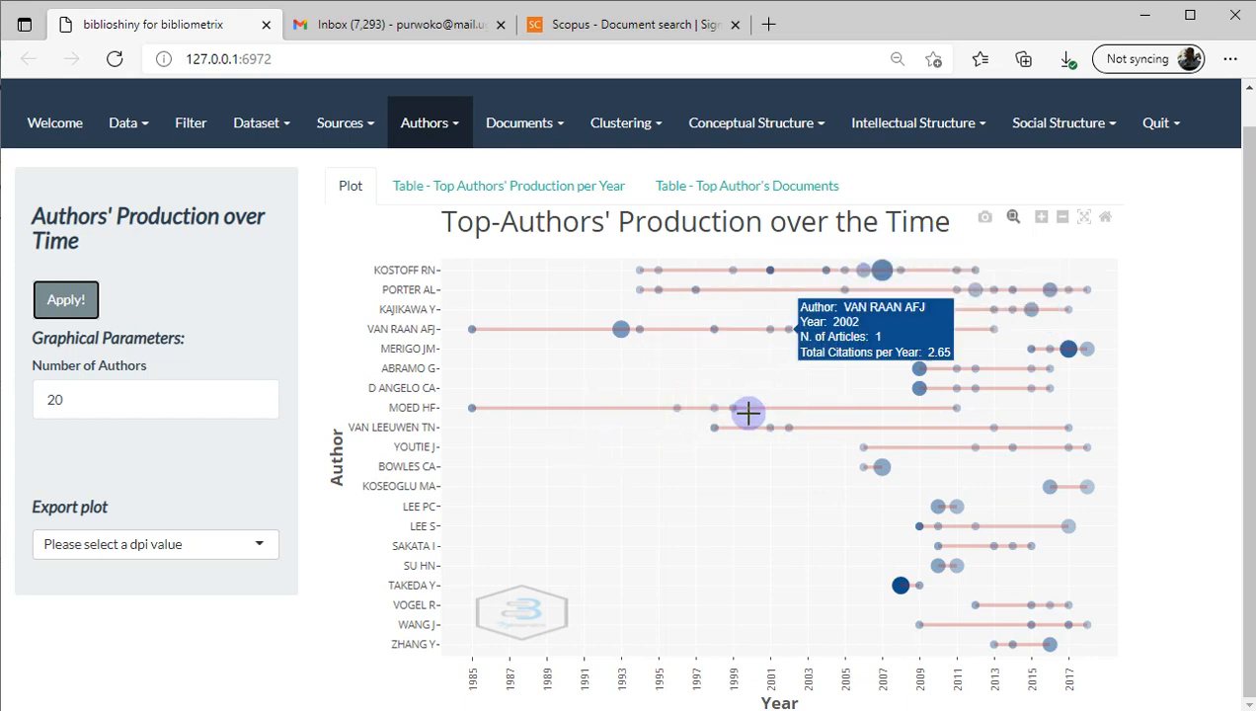
mouse_move(988, 268)
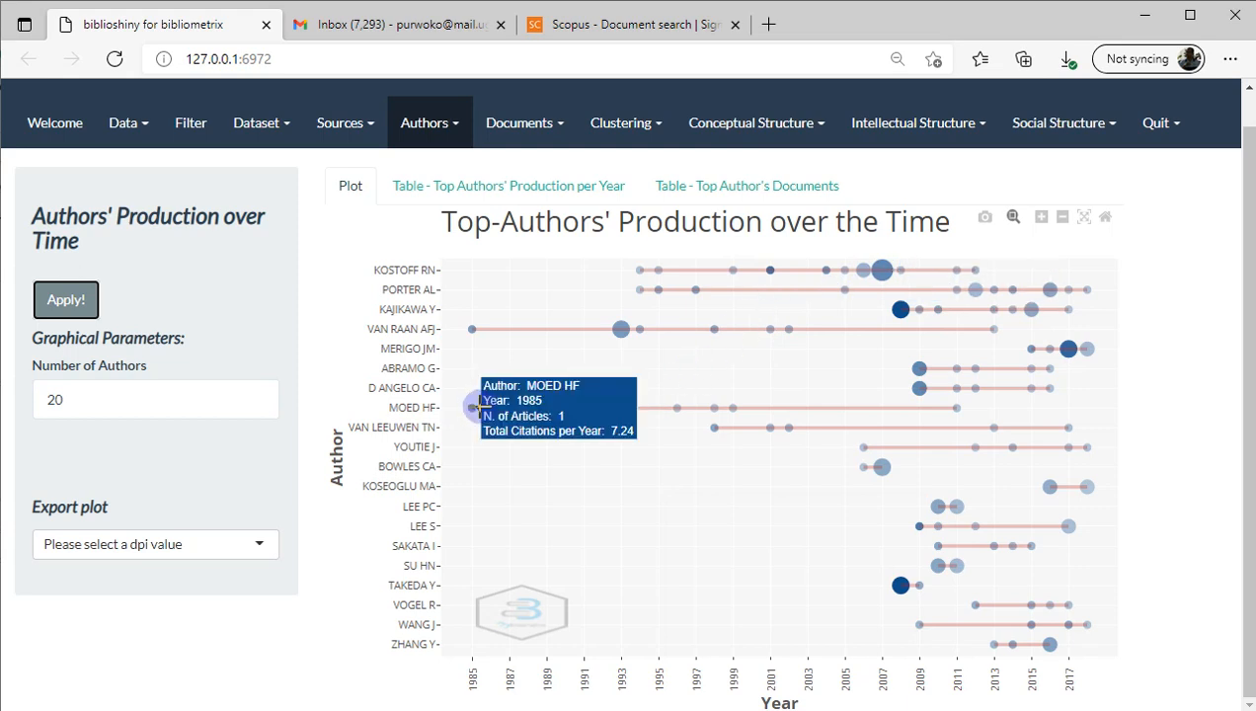
mouse_move(682, 405)
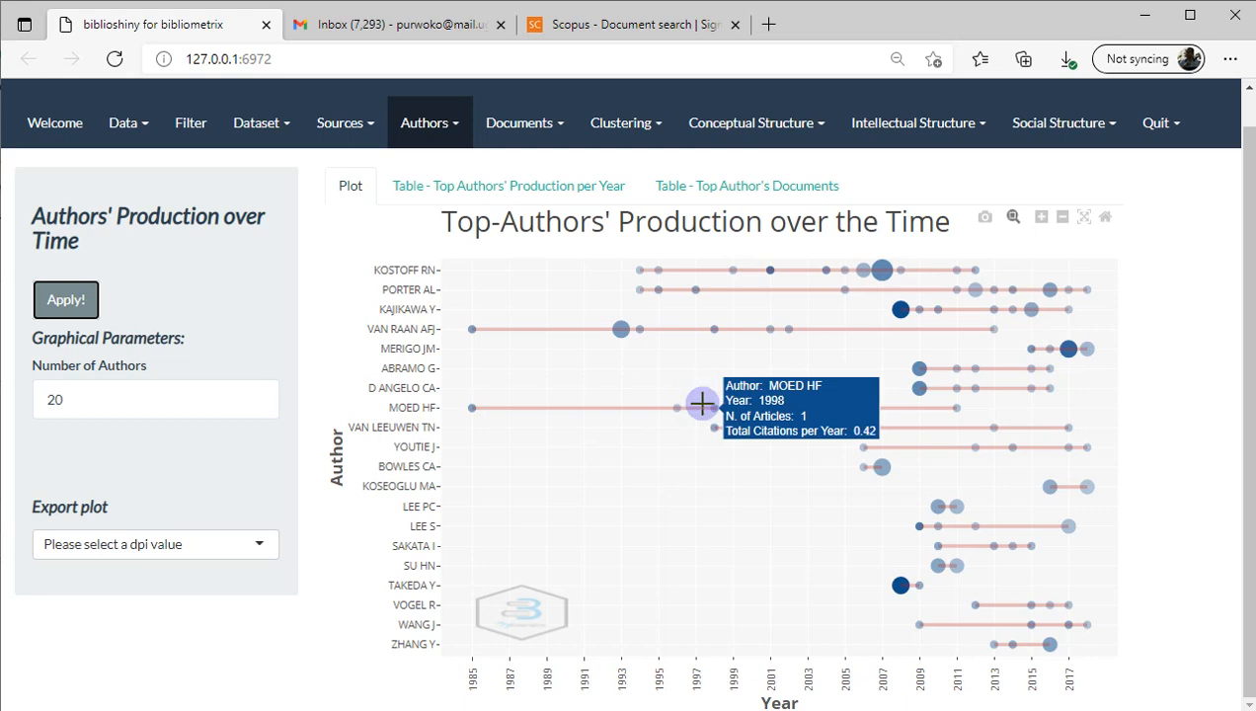
- Open the Lotka's law plot of author productivity and inspect the percentage of authors at different document counts
left_click(425, 124)
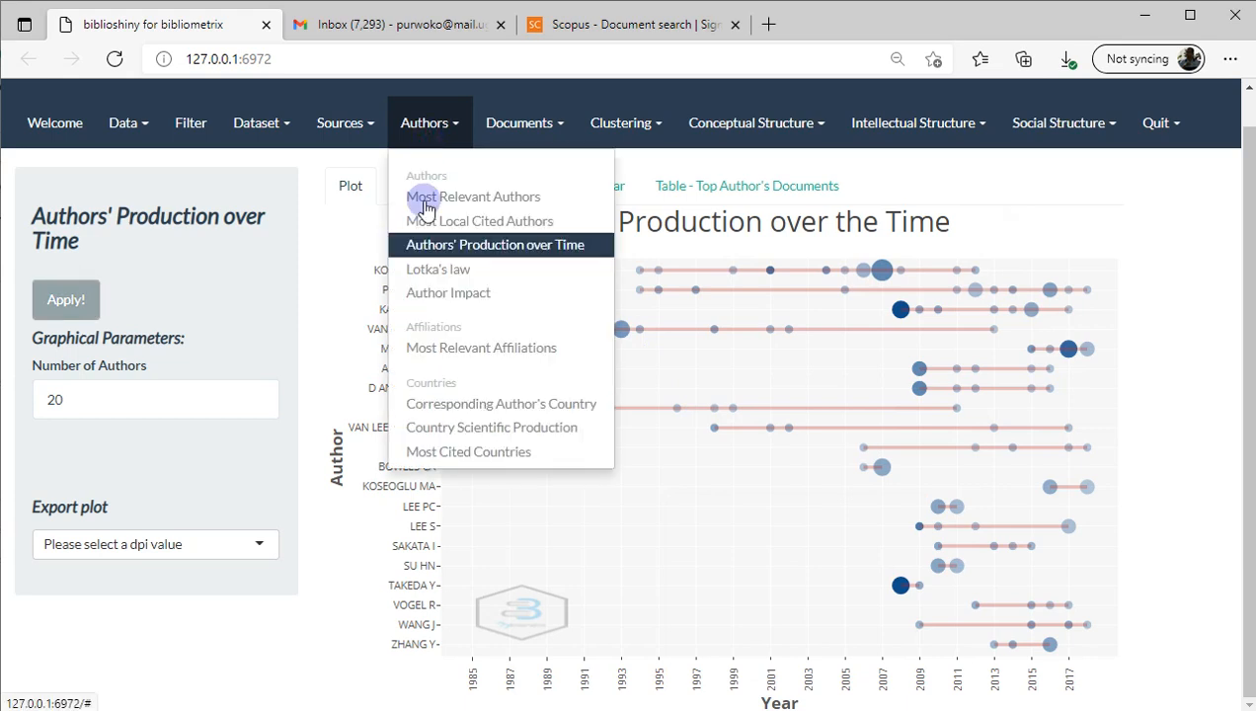
left_click(425, 269)
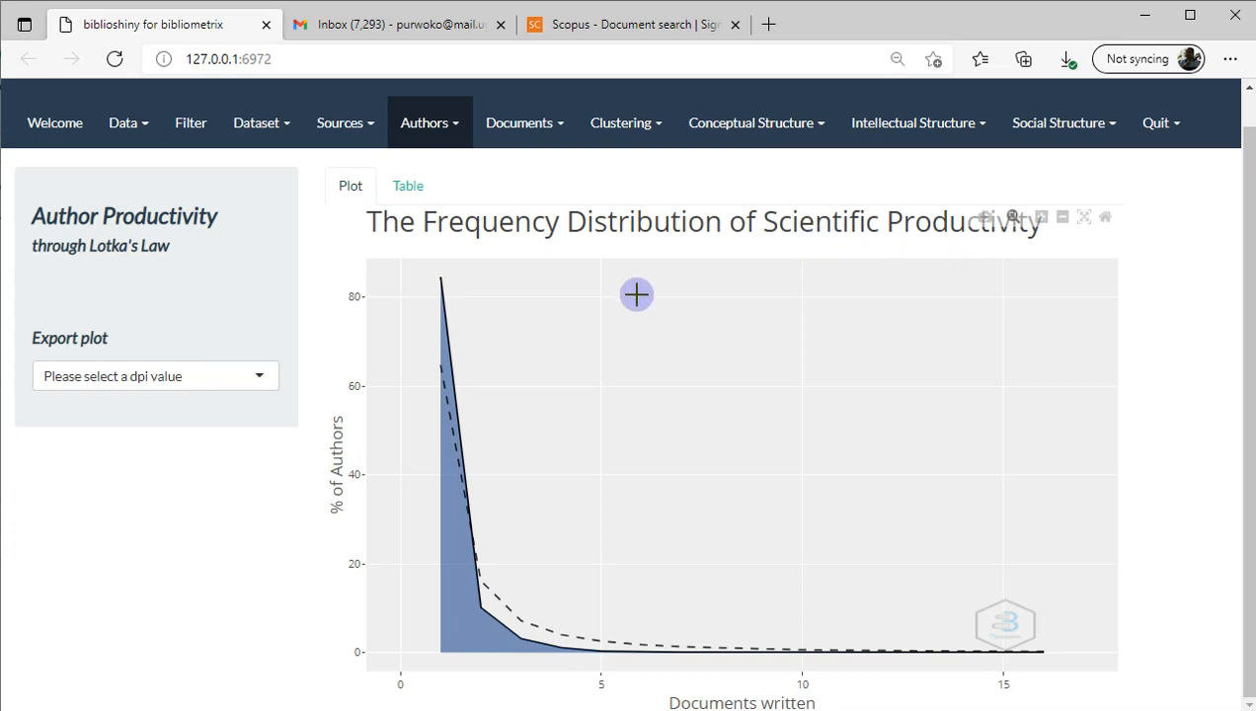
mouse_move(468, 644)
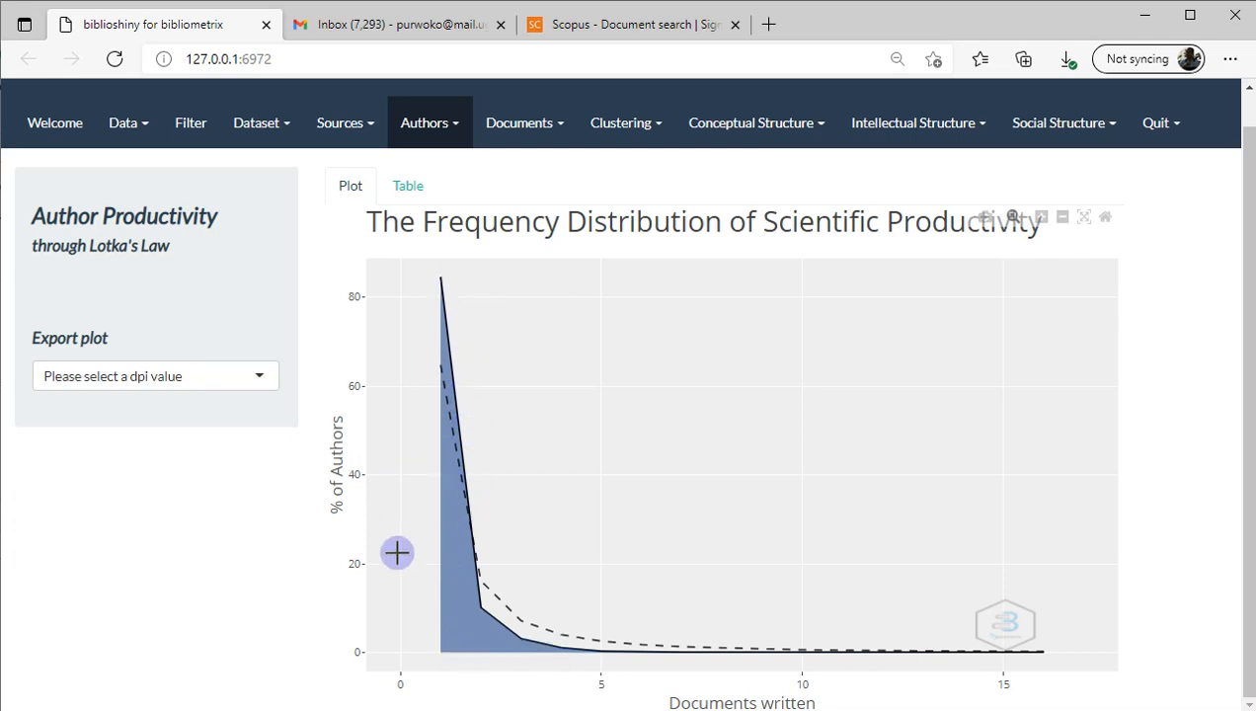
mouse_move(593, 650)
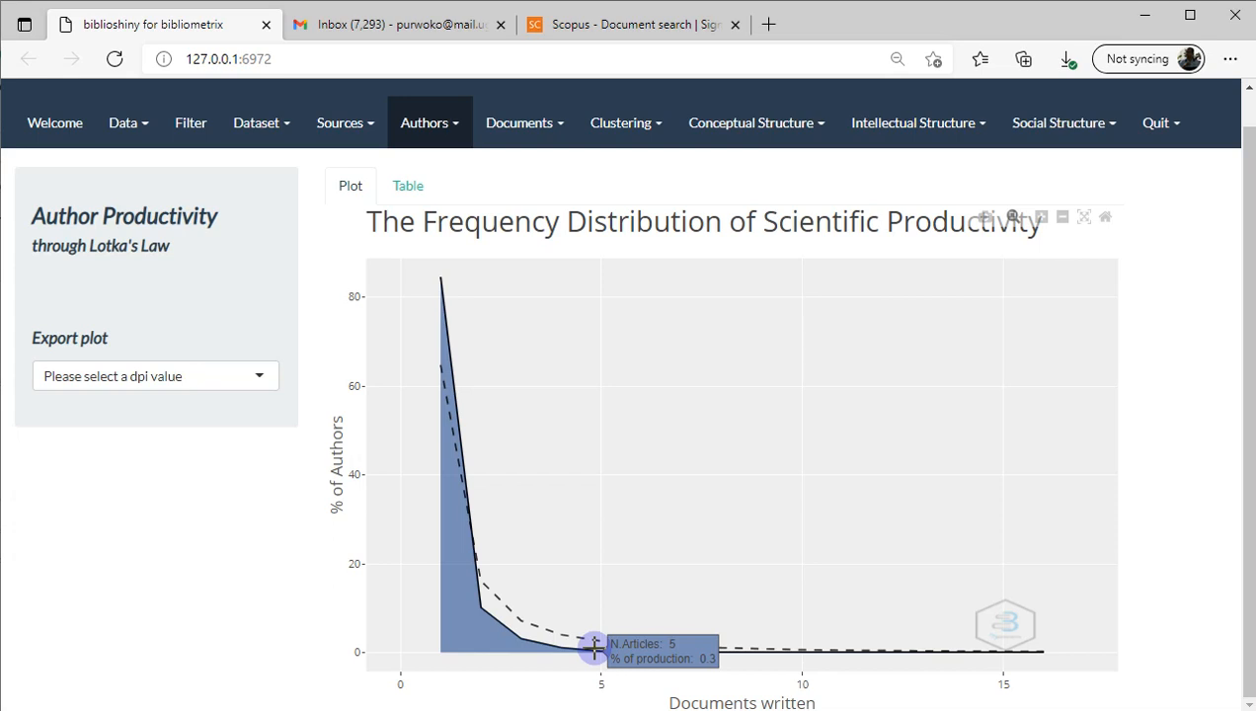
mouse_move(441, 282)
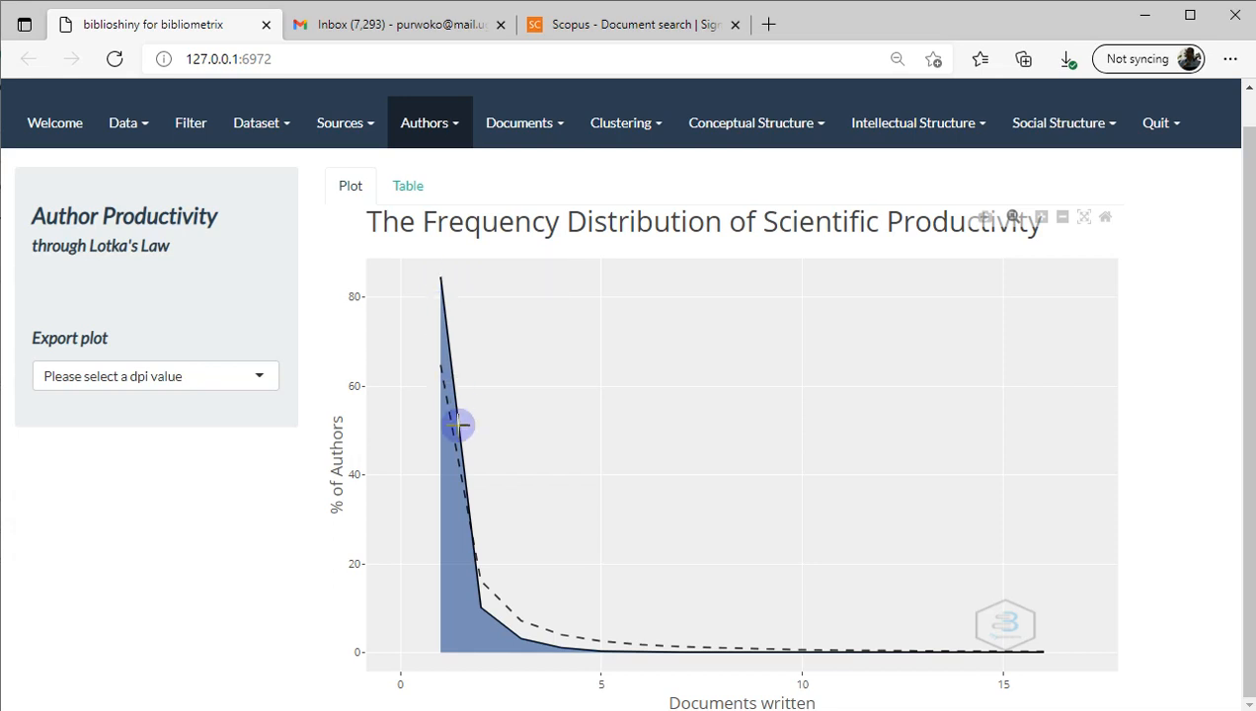
mouse_move(484, 611)
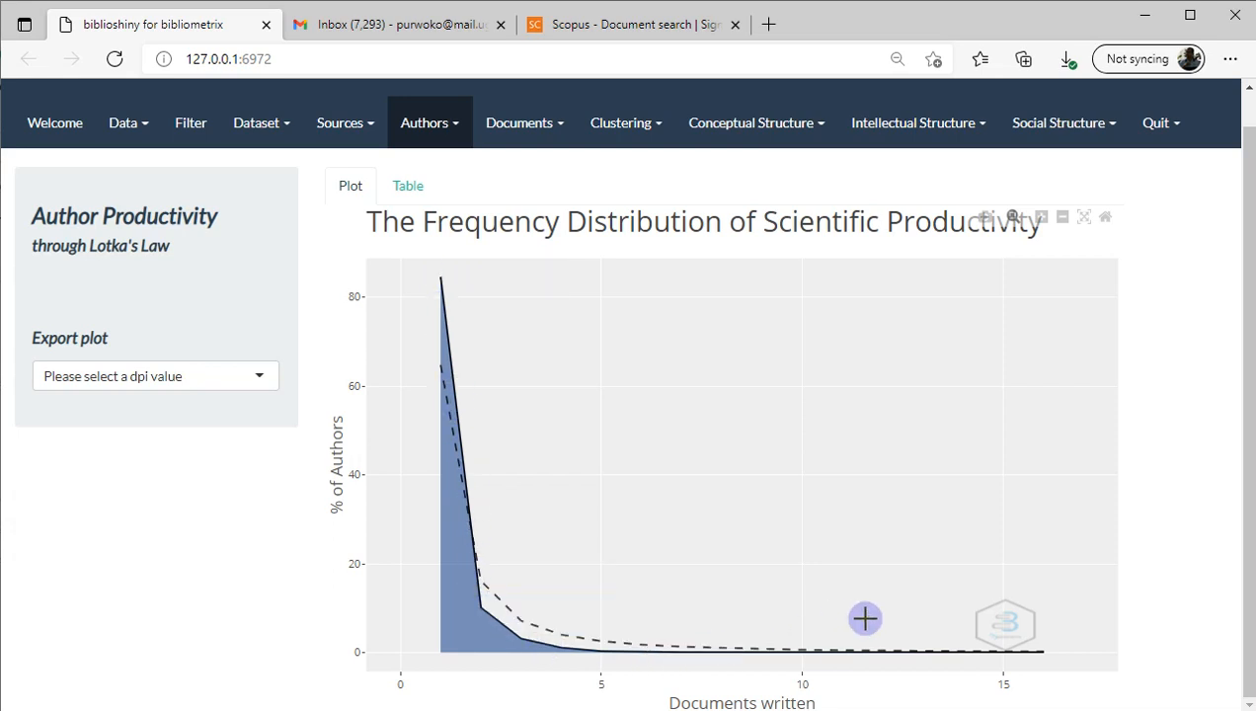
- Show the Lotka's law author productivity data as a table, checking it against the plot
left_click(405, 186)
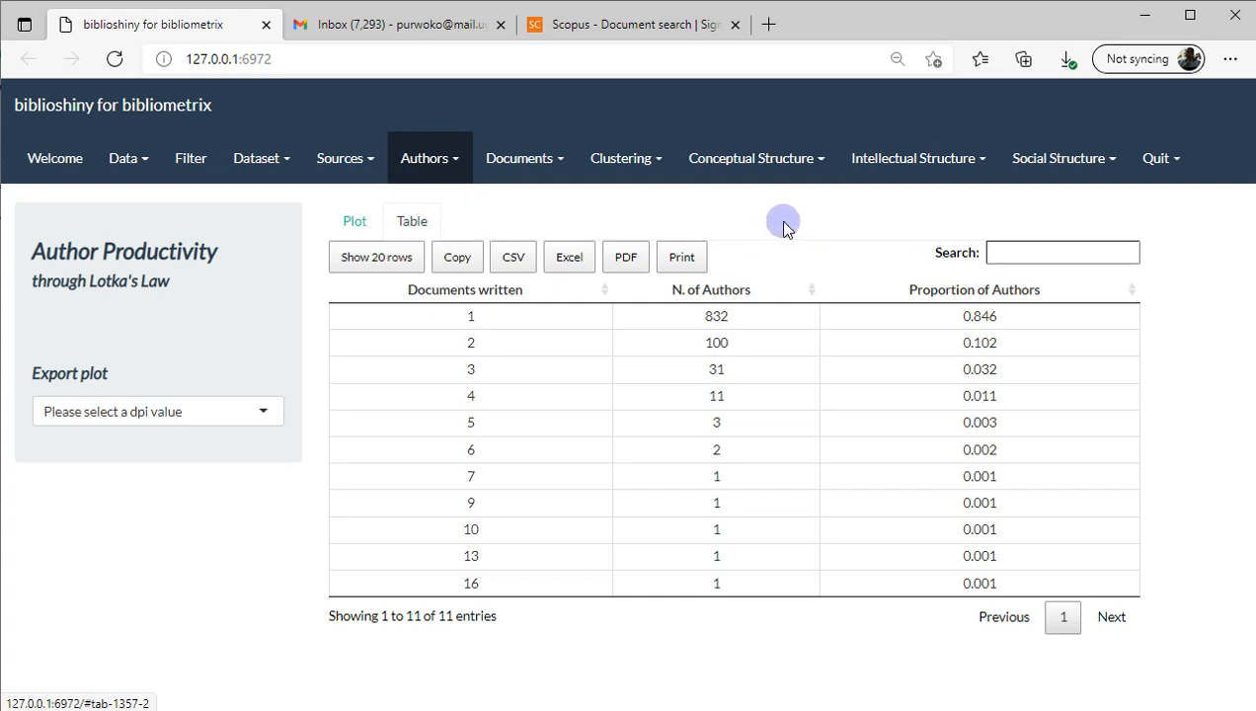
left_click(357, 223)
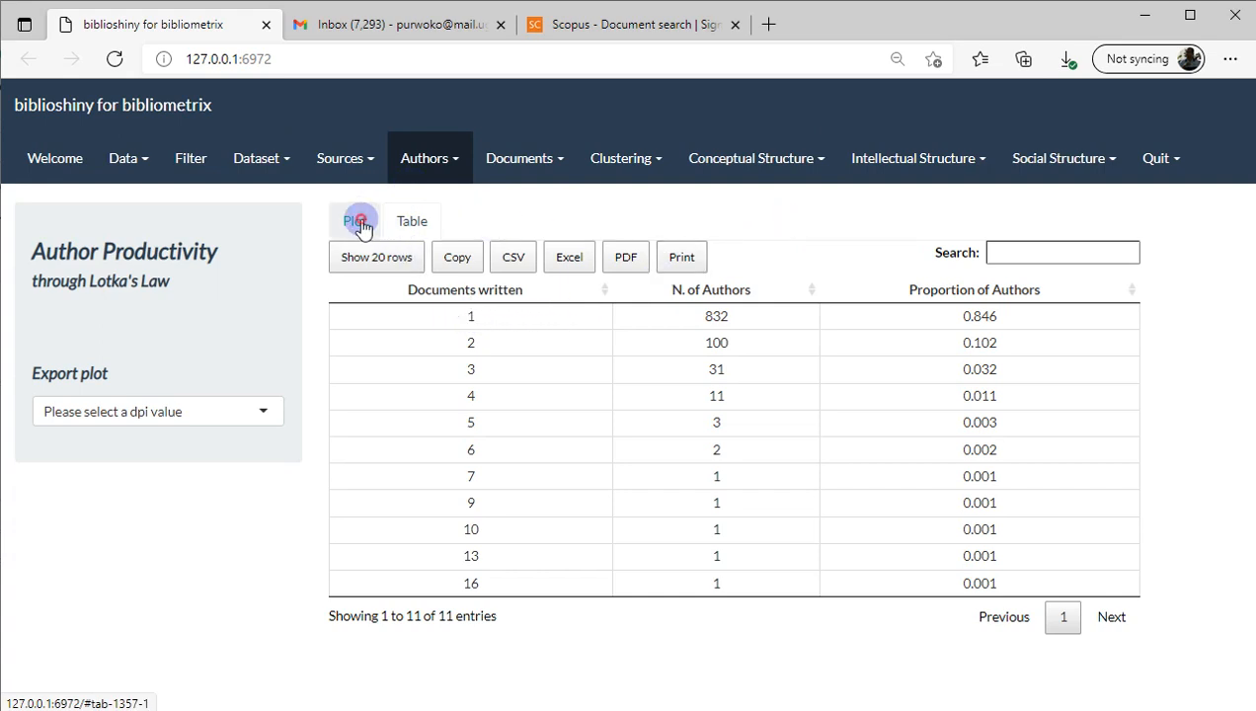
left_click(409, 227)
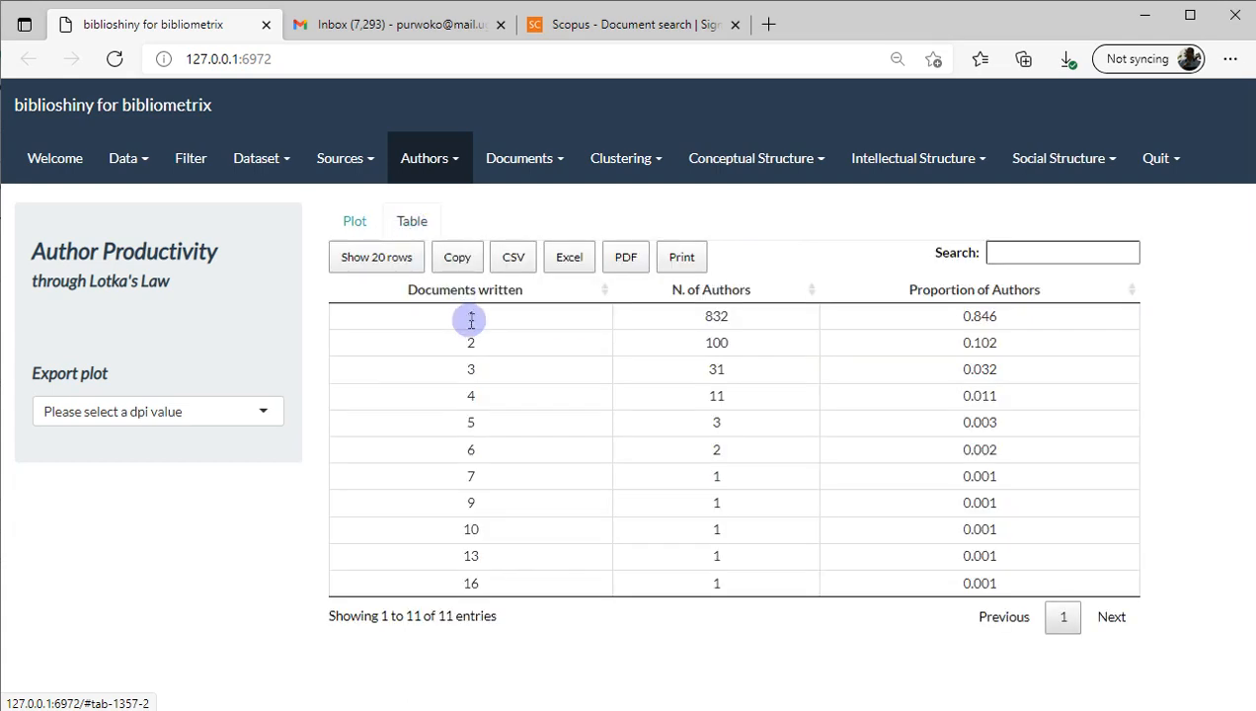
- Highlight the number of authors with one document and with two documents written in the Lotka's law table
double_click(470, 318)
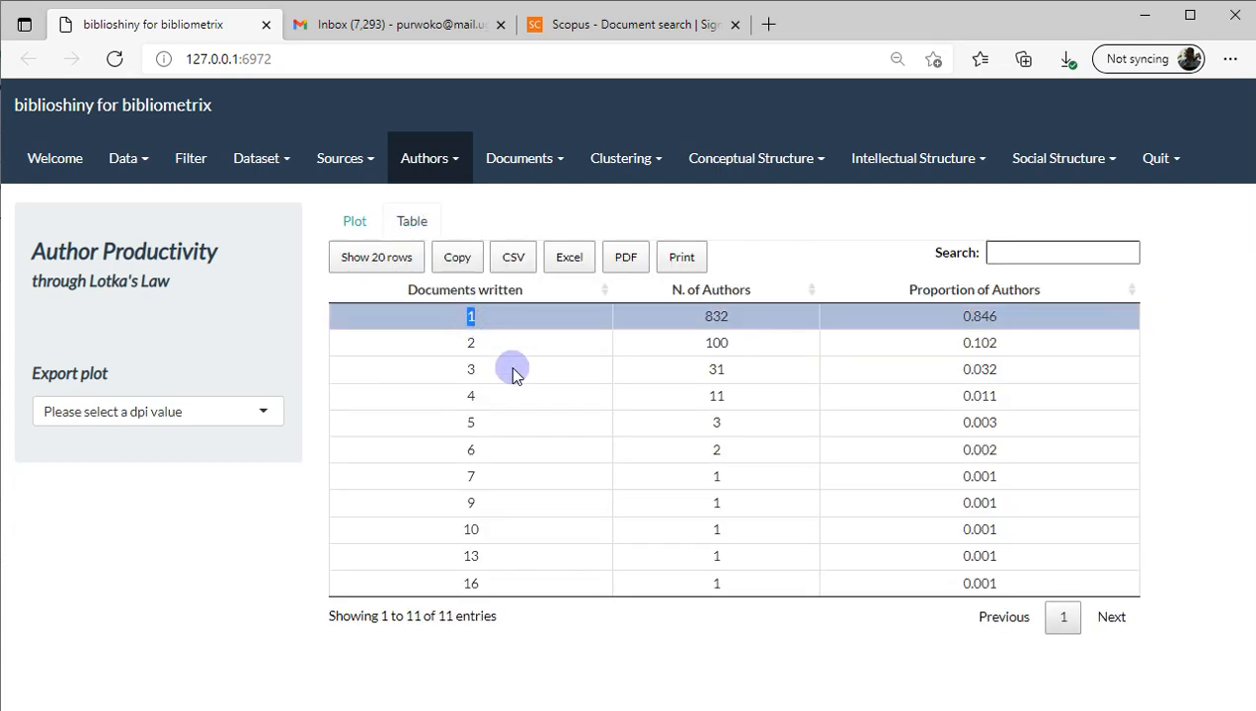
double_click(695, 318)
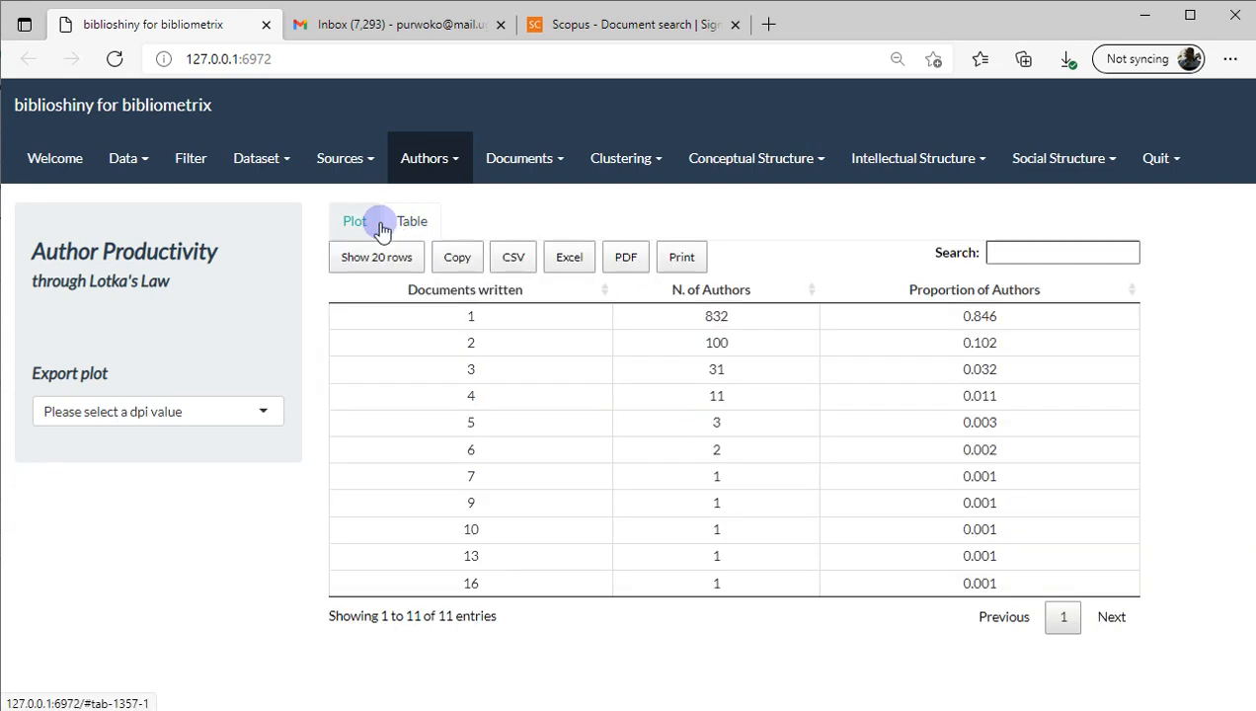
double_click(470, 316)
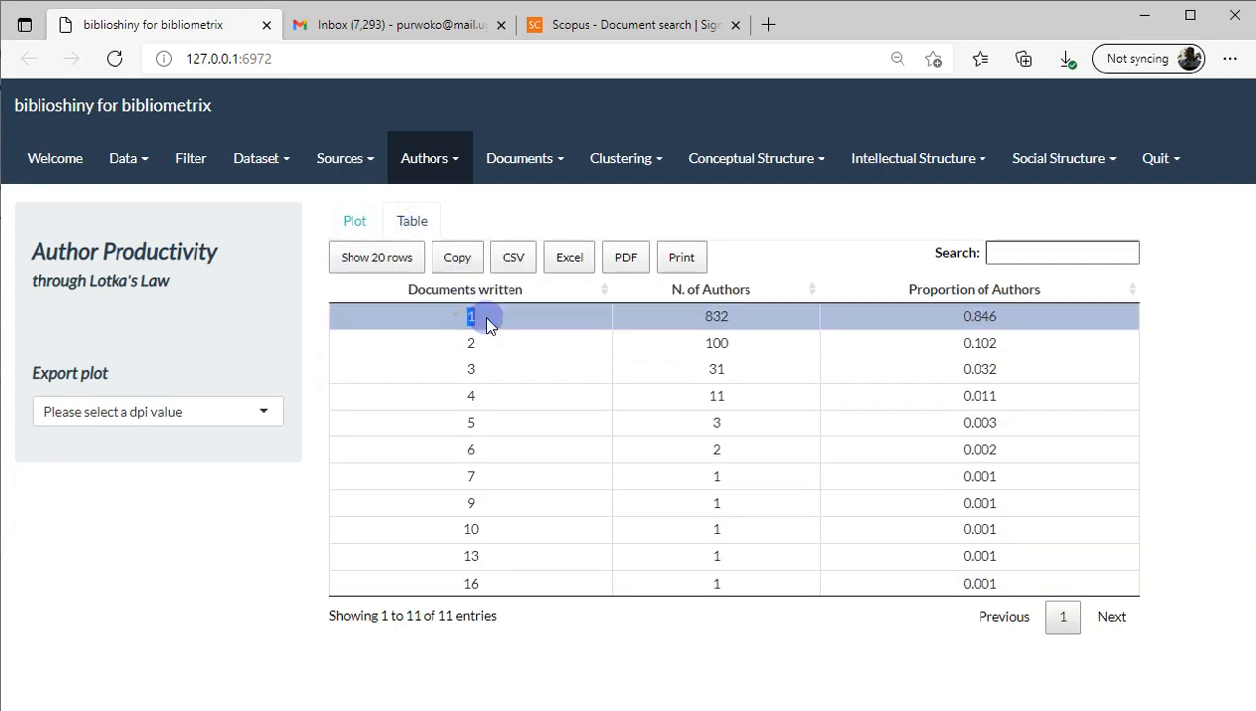
left_click(458, 318)
left_click(449, 319)
double_click(477, 318)
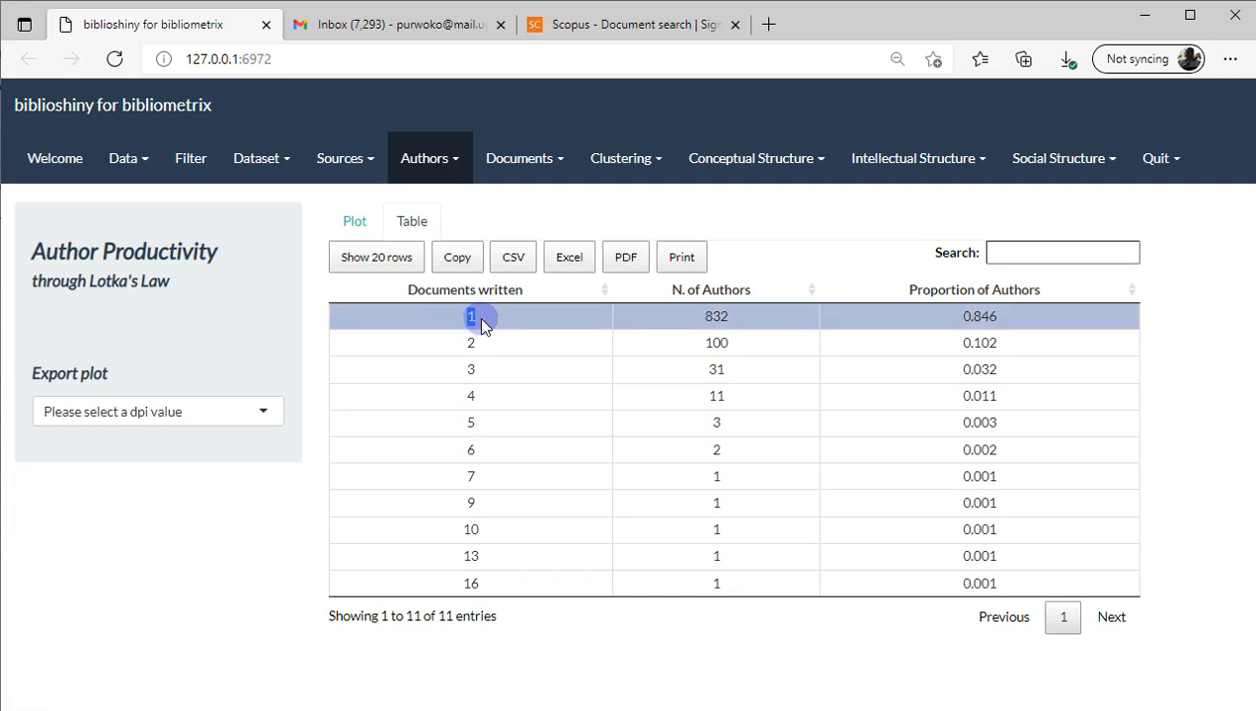
left_click(693, 317)
left_click_drag(695, 317, 732, 321)
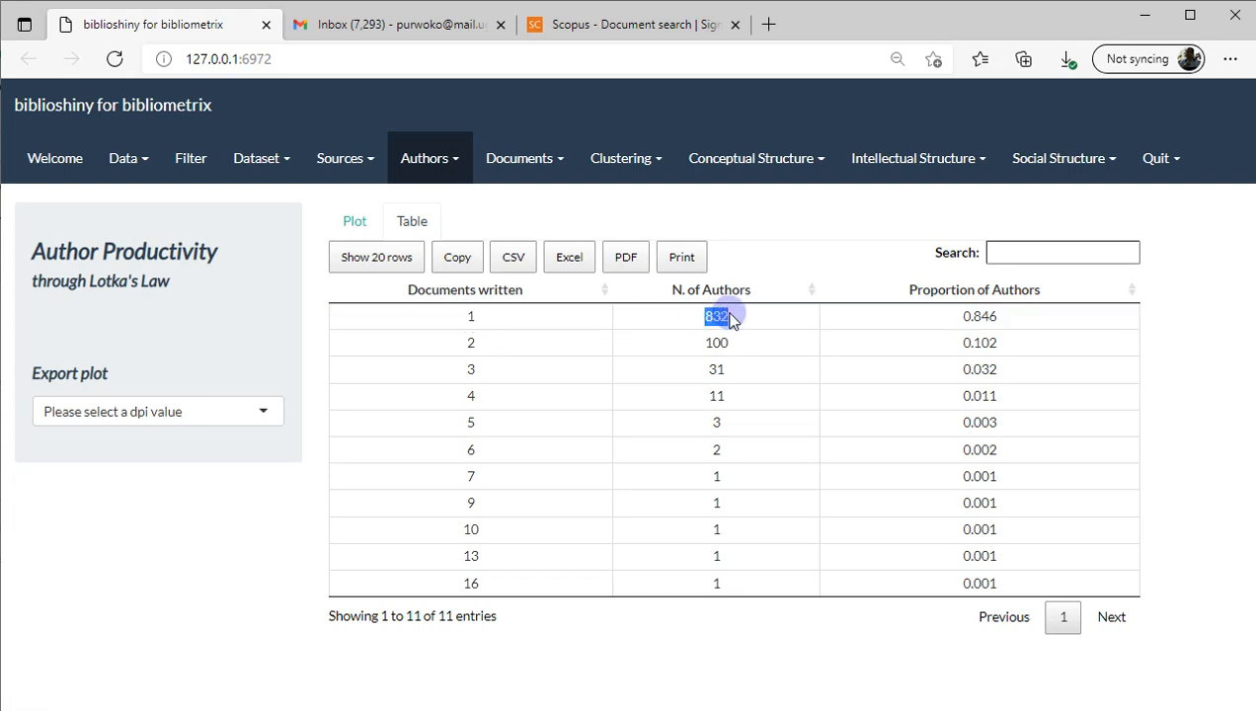
double_click(470, 342)
left_click_drag(694, 345, 730, 346)
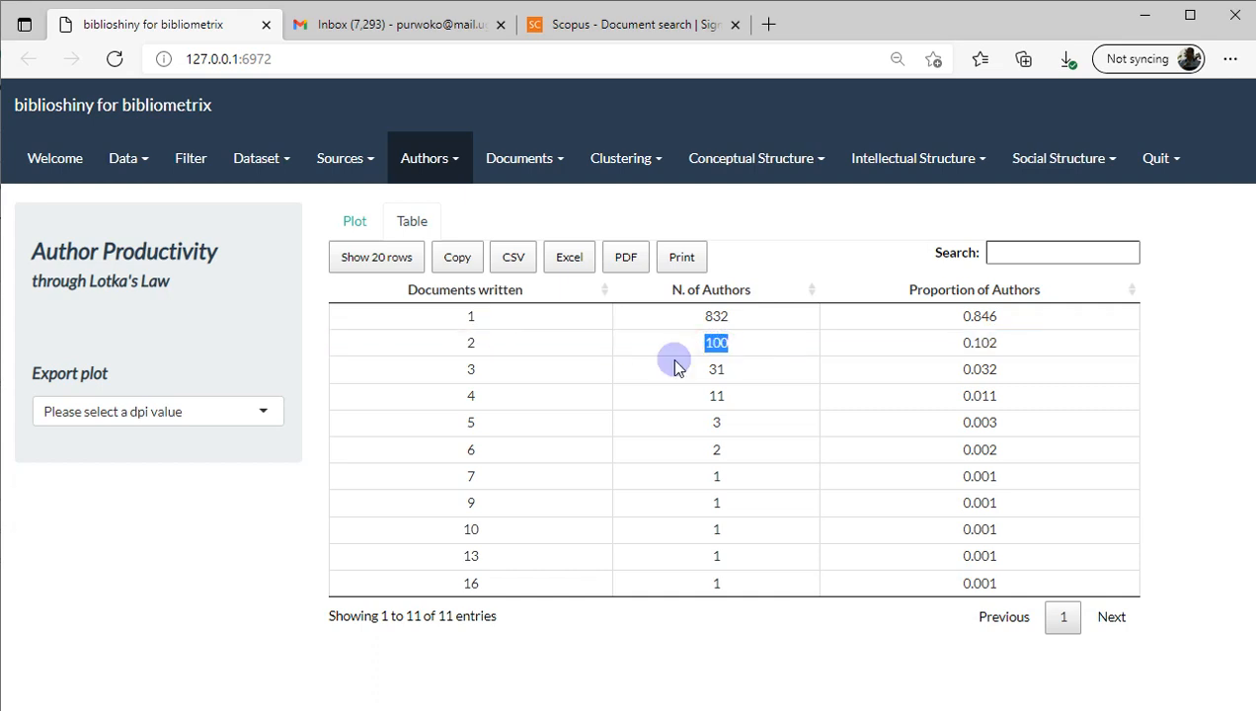
- Highlight the 16-document entry and its number of authors in the Lotka's law table
left_click(471, 584)
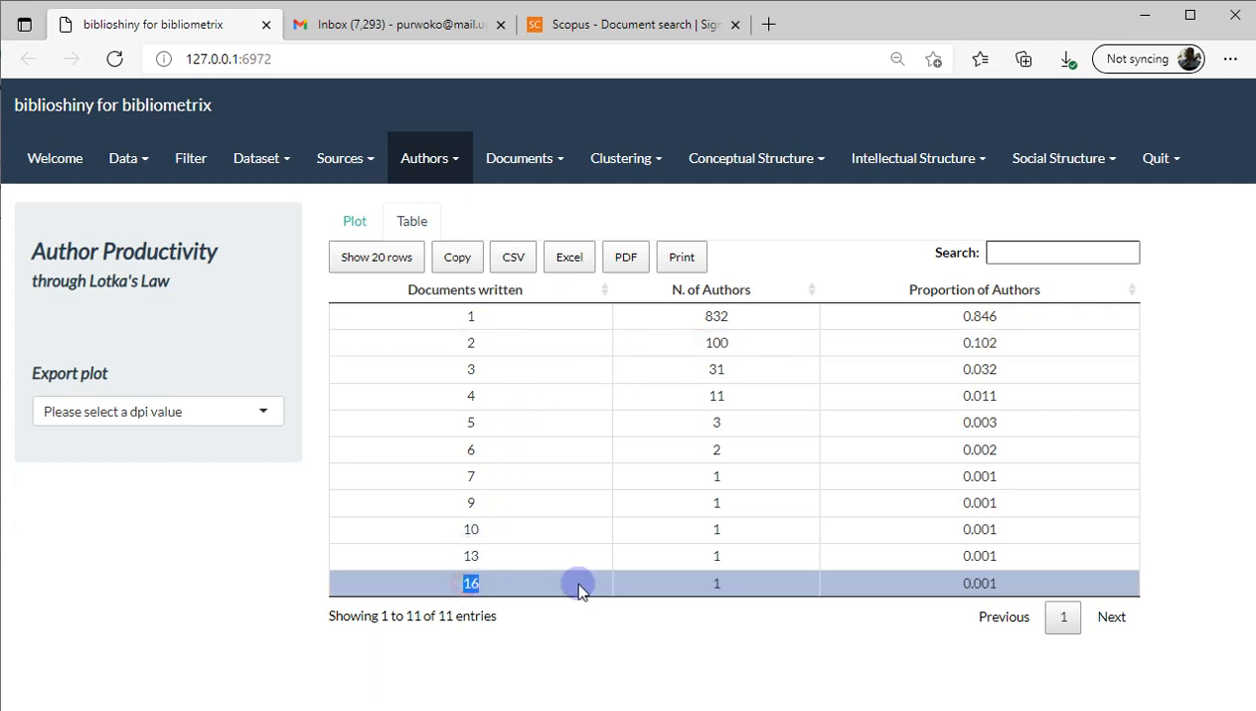
left_click(716, 587)
double_click(717, 587)
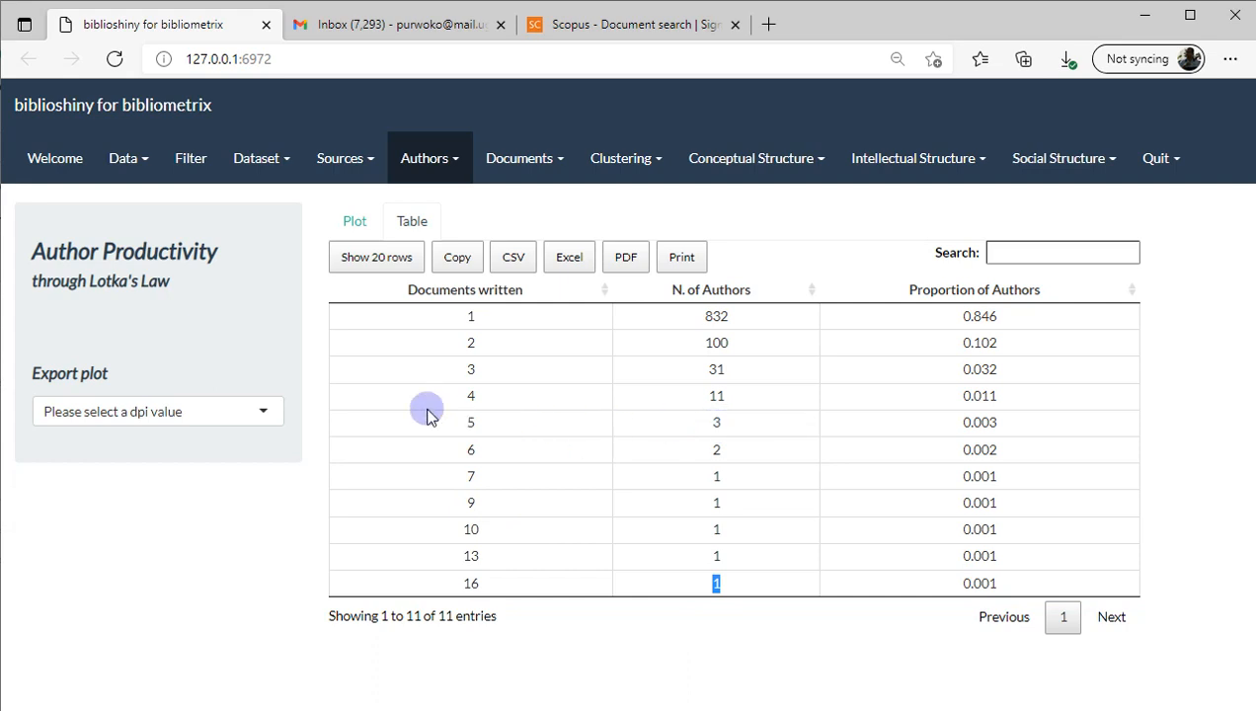
- Highlight the author counts for five to nine documents written in the Lotka's law table, and return to the plot
left_click(715, 421)
left_click_drag(715, 422, 723, 476)
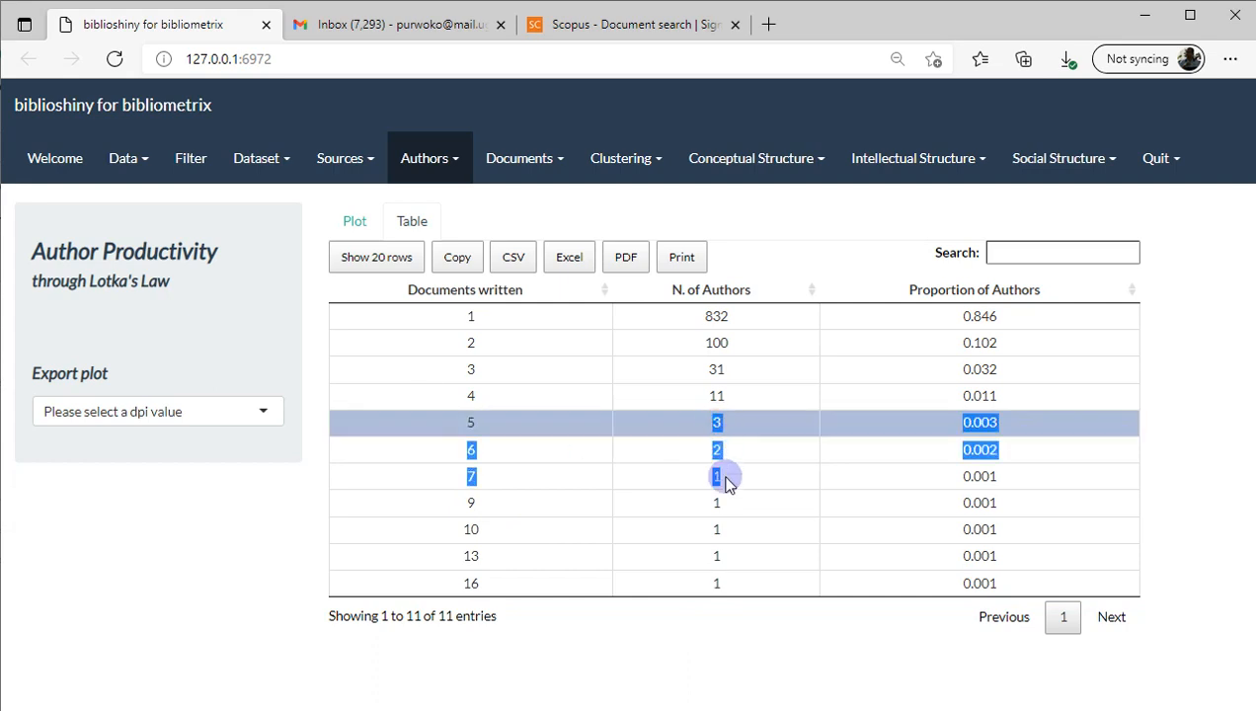
left_click(729, 501)
left_click(453, 471)
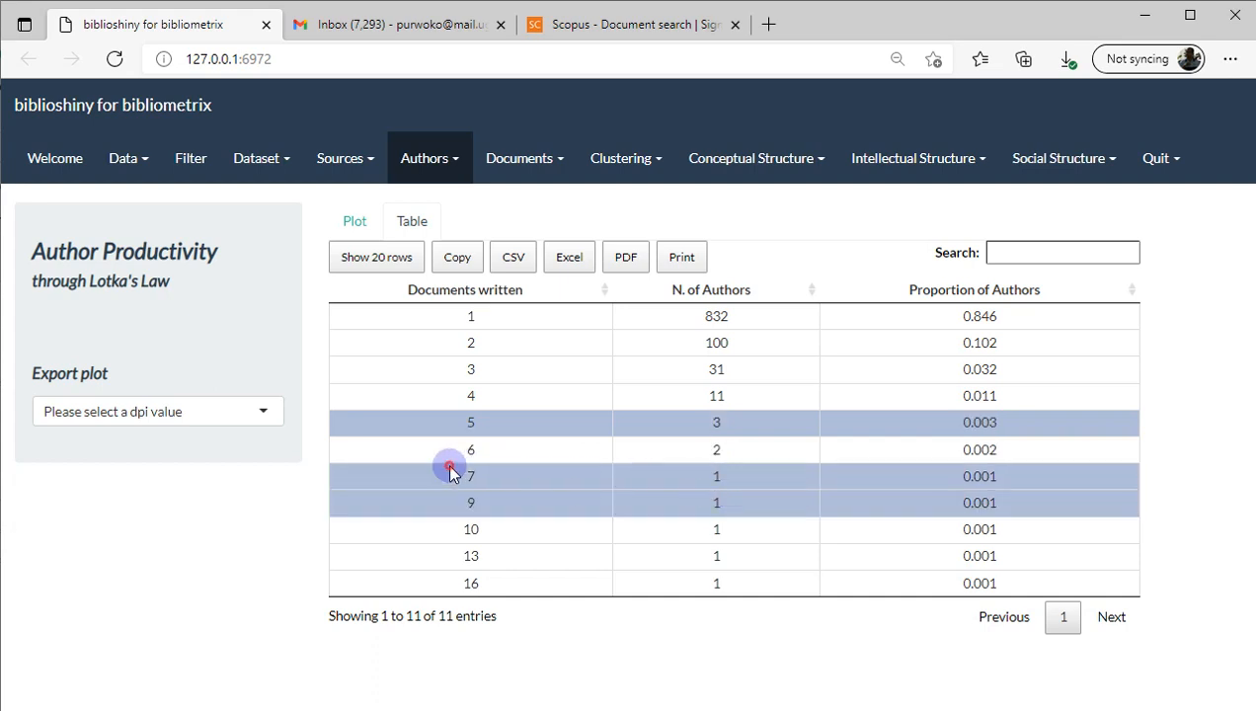
left_click(459, 474)
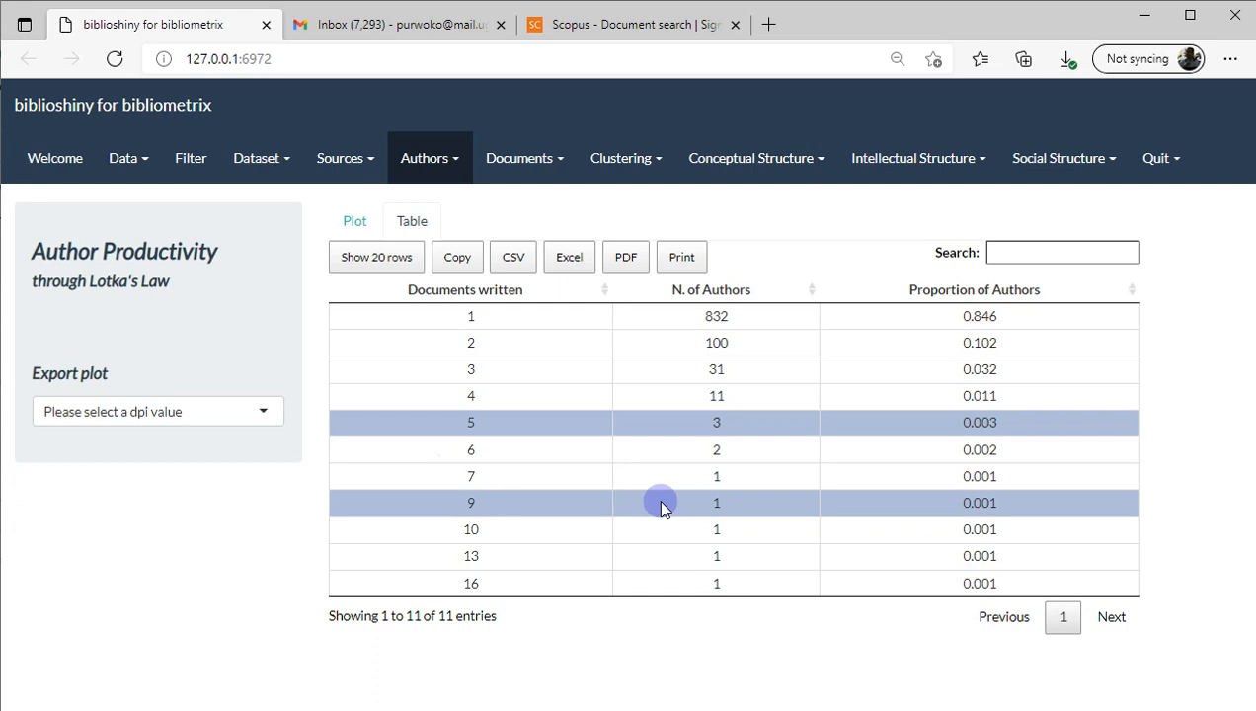
left_click(354, 221)
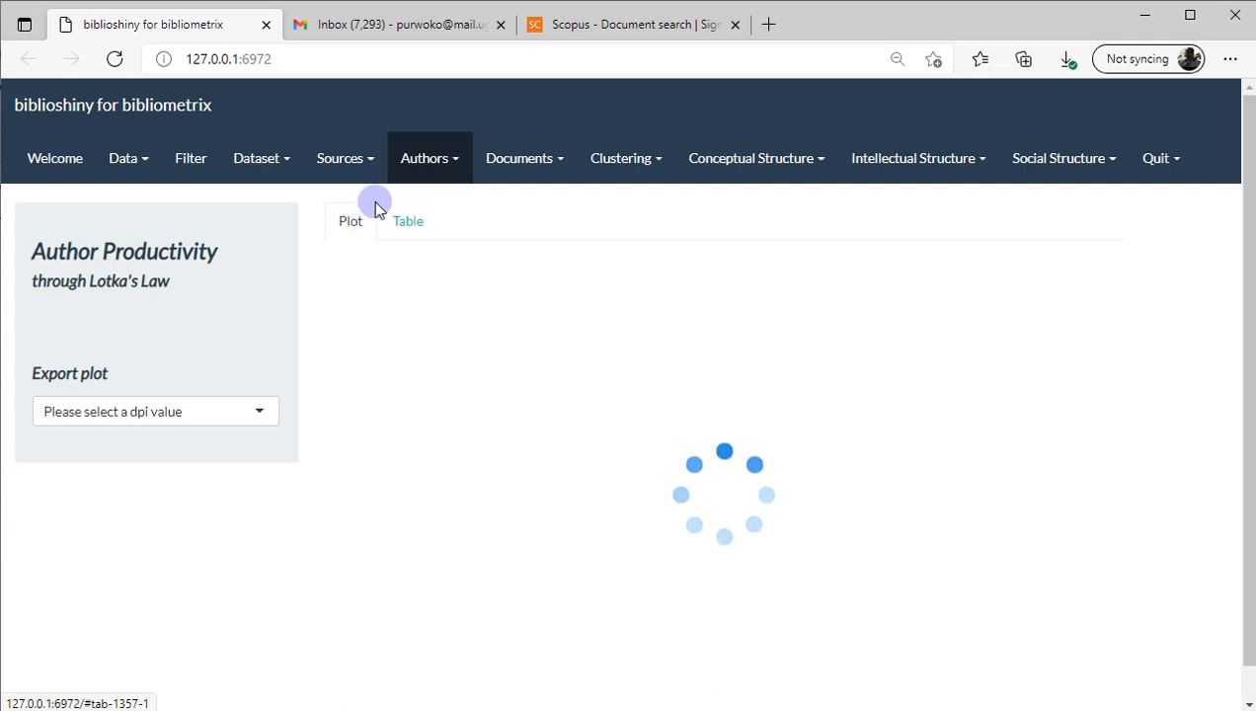
- Generate the Author Impact plot by H-Index for 20 authors, and look through the available impact measures
left_click(425, 166)
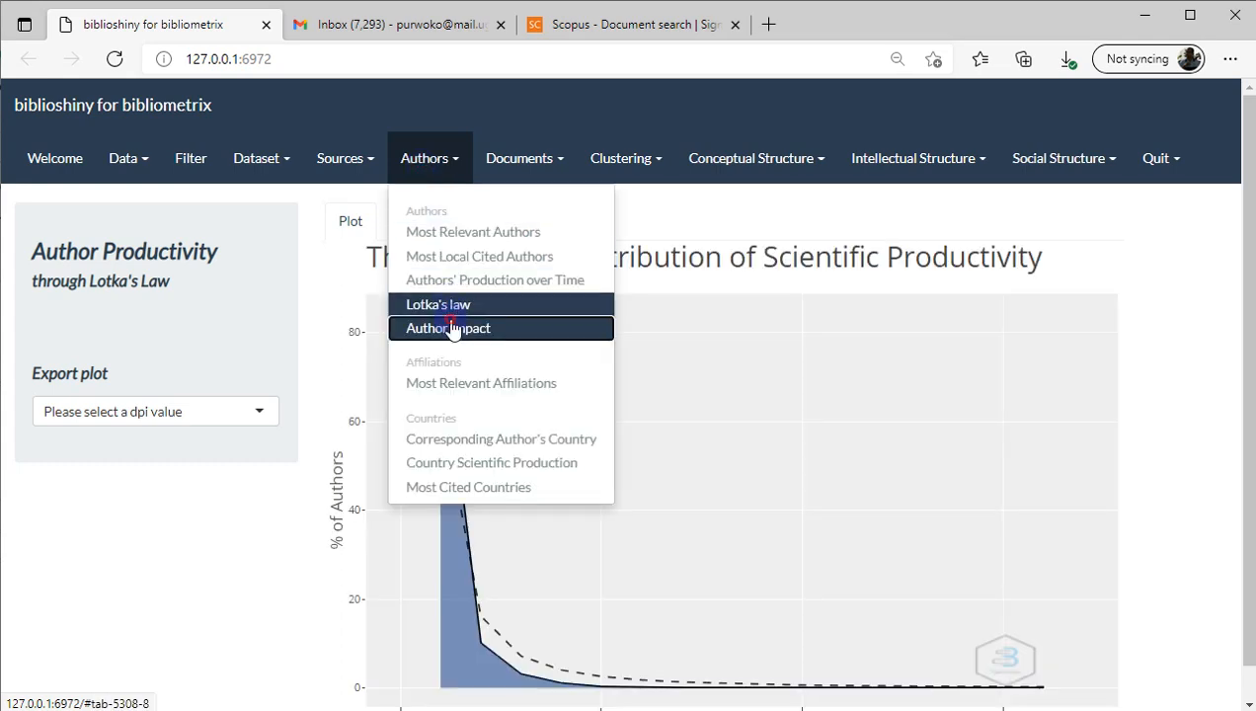
left_click(454, 328)
left_click(89, 313)
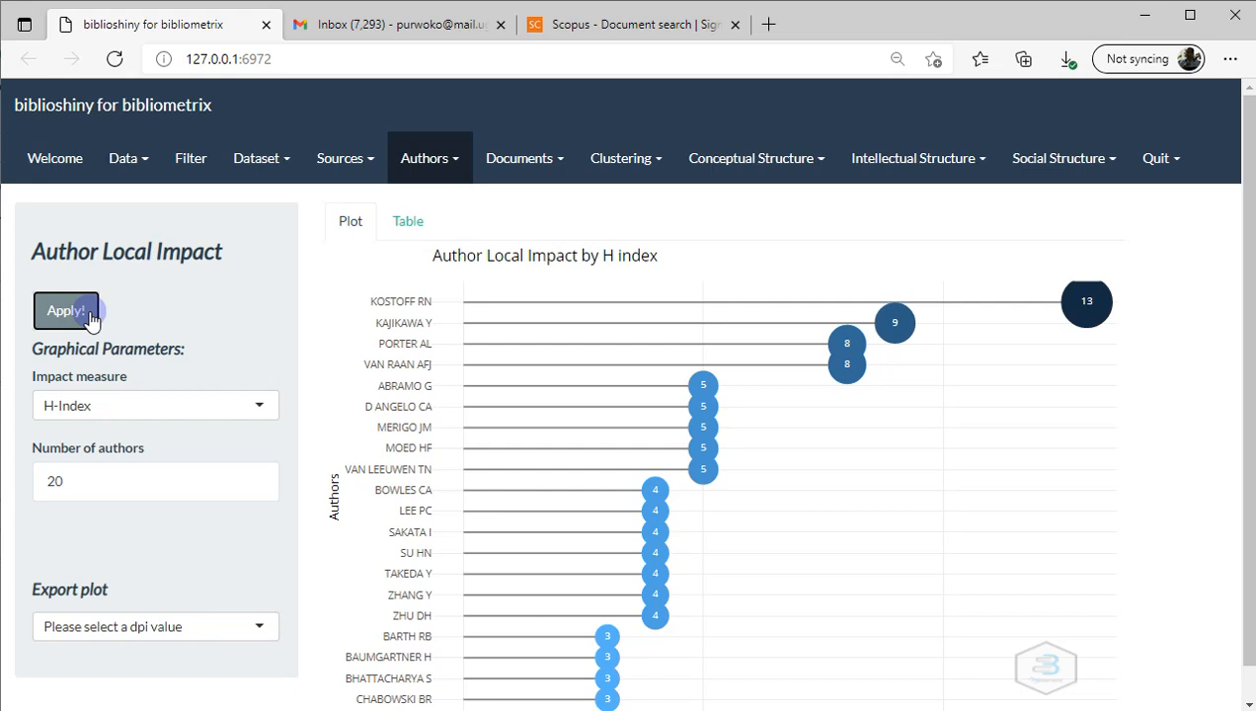
left_click(194, 413)
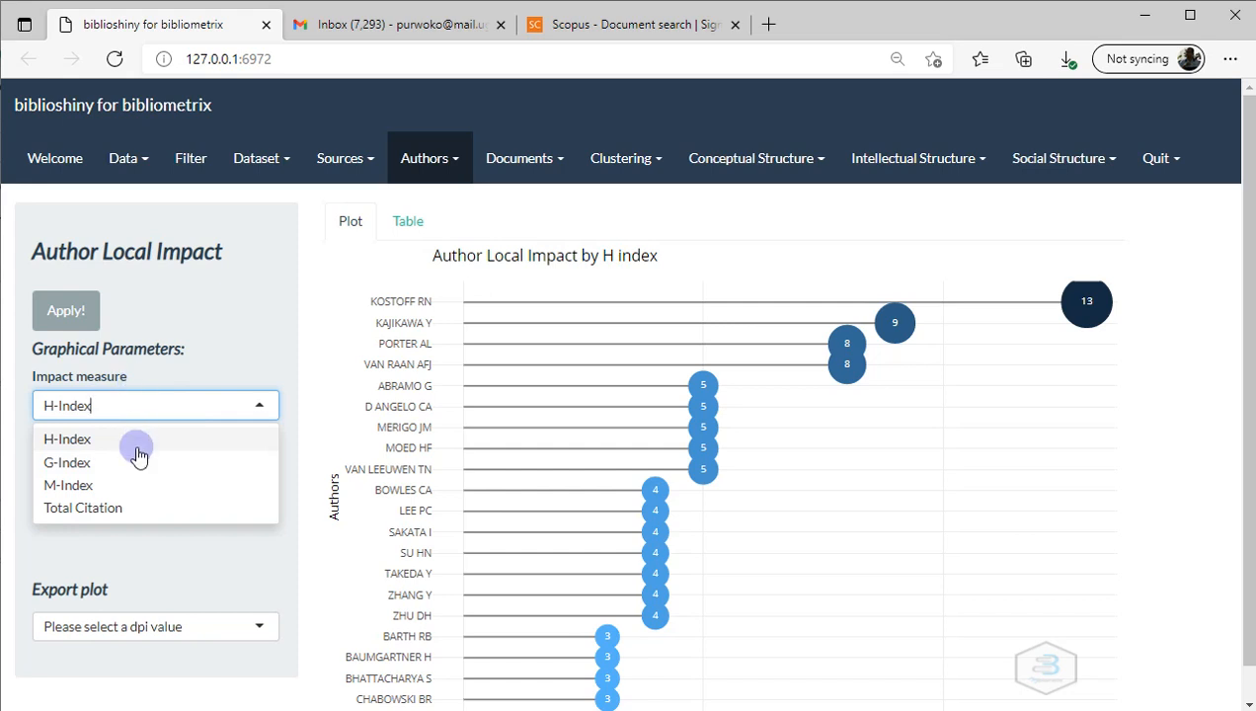
left_click(334, 302)
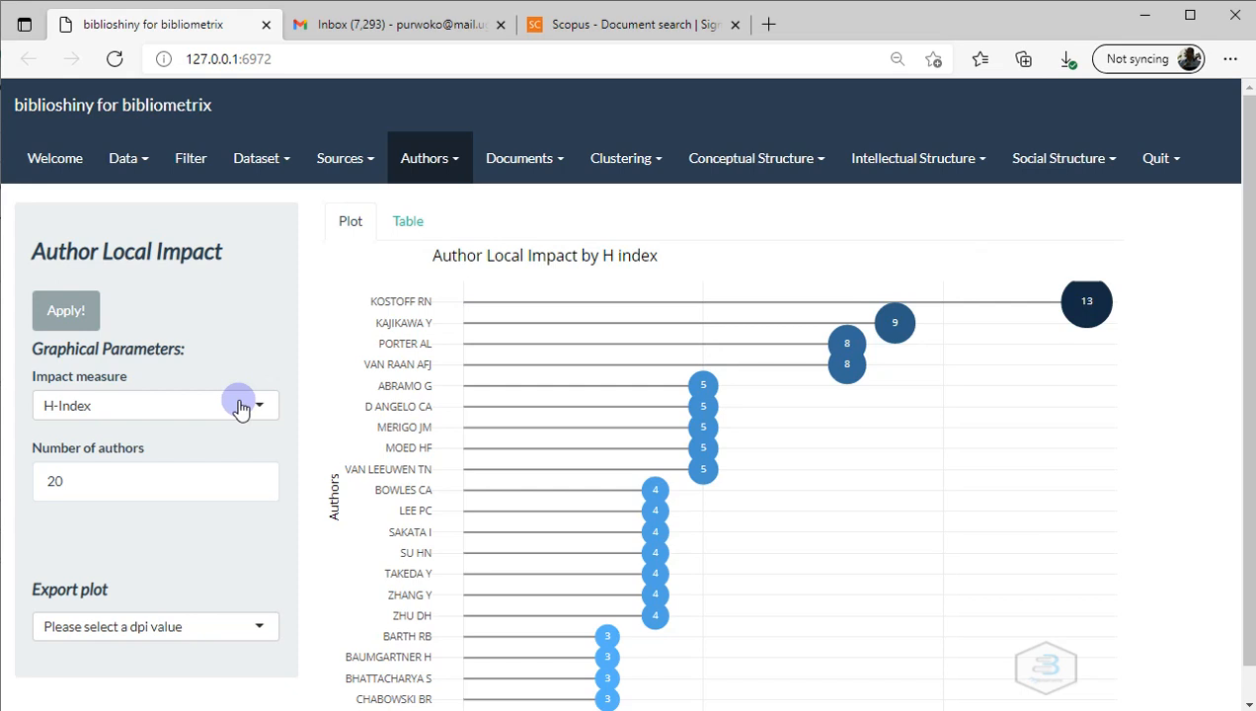
mouse_move(460, 297)
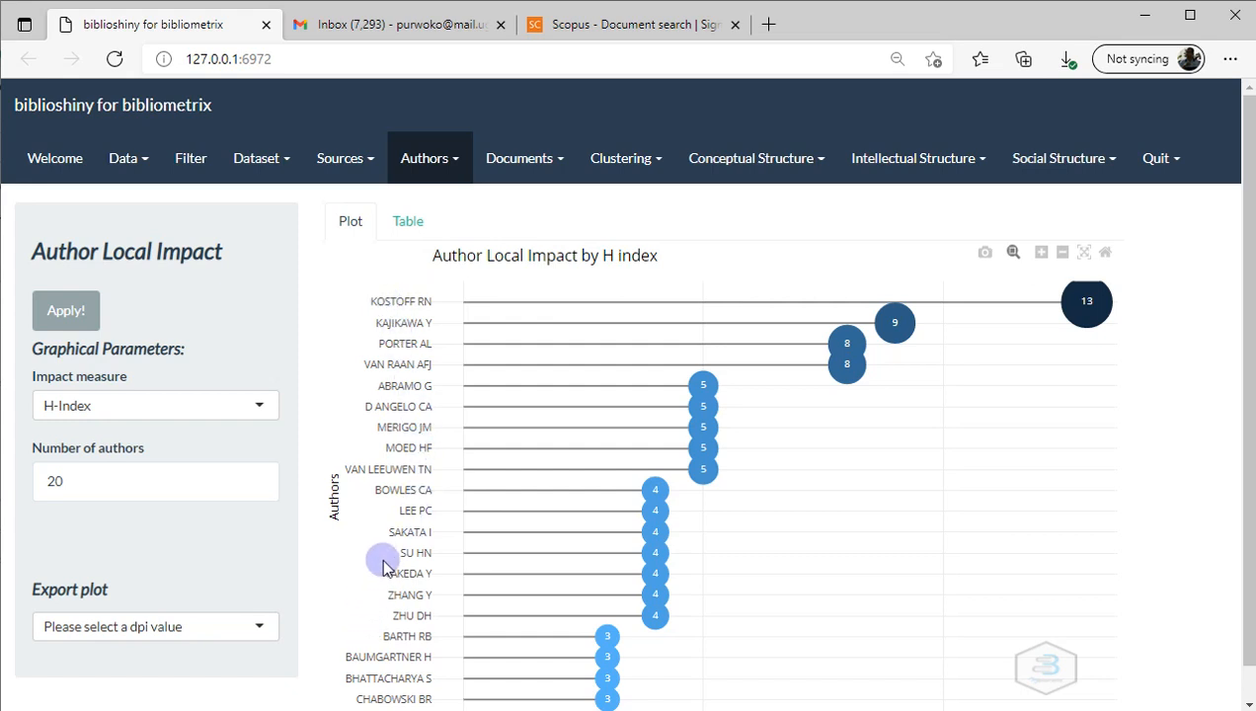
- Generate the Most Relevant Affiliations plot for 20 affiliations with name disambiguation set to Yes, and inspect the top affiliations
left_click(431, 171)
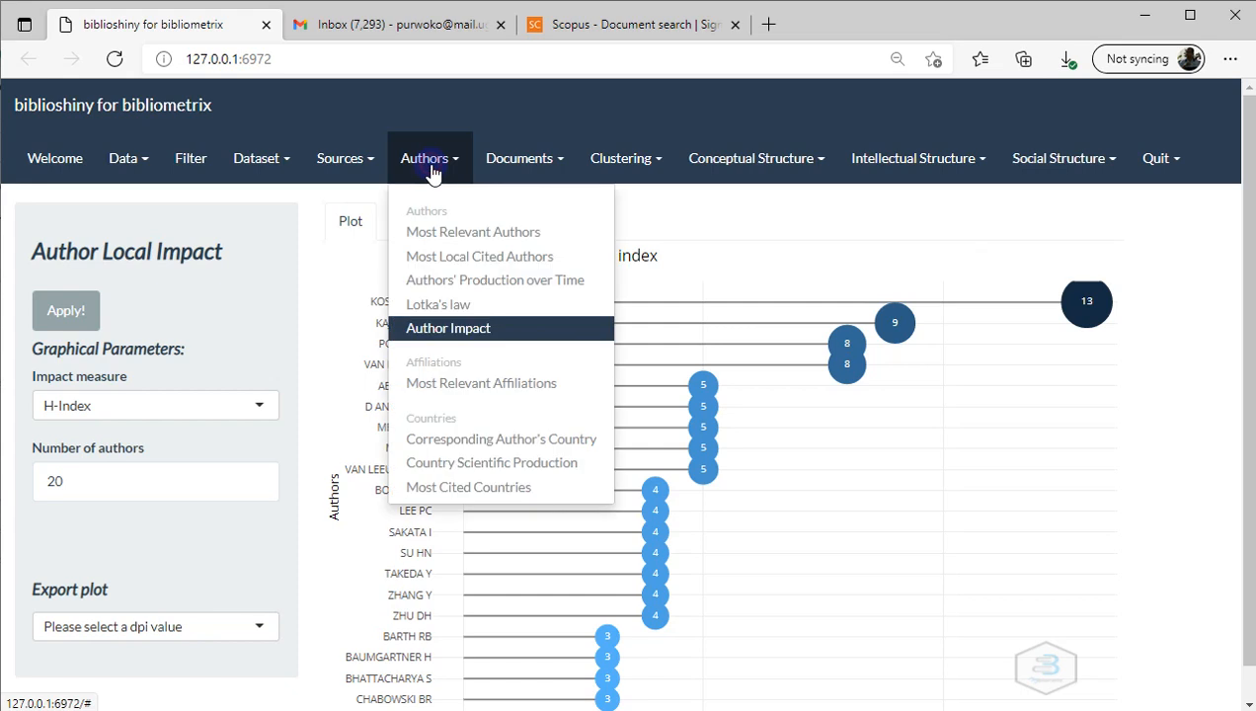
left_click(479, 383)
left_click(99, 310)
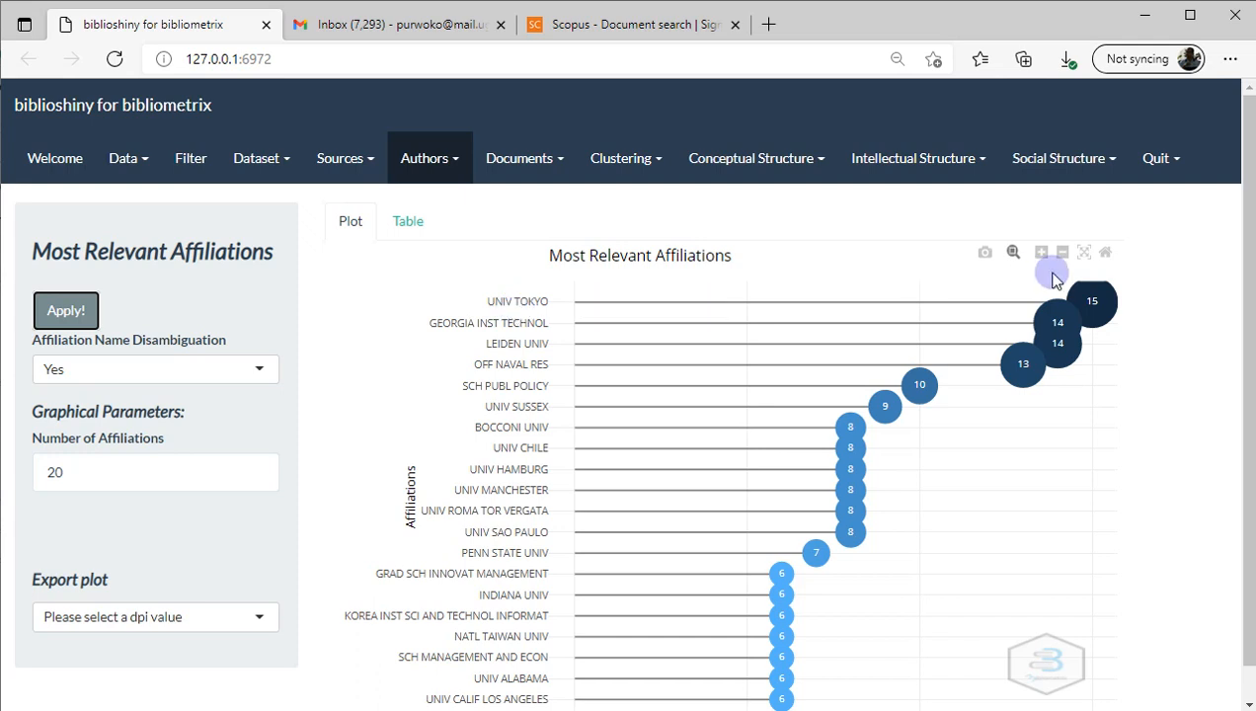
mouse_move(1092, 291)
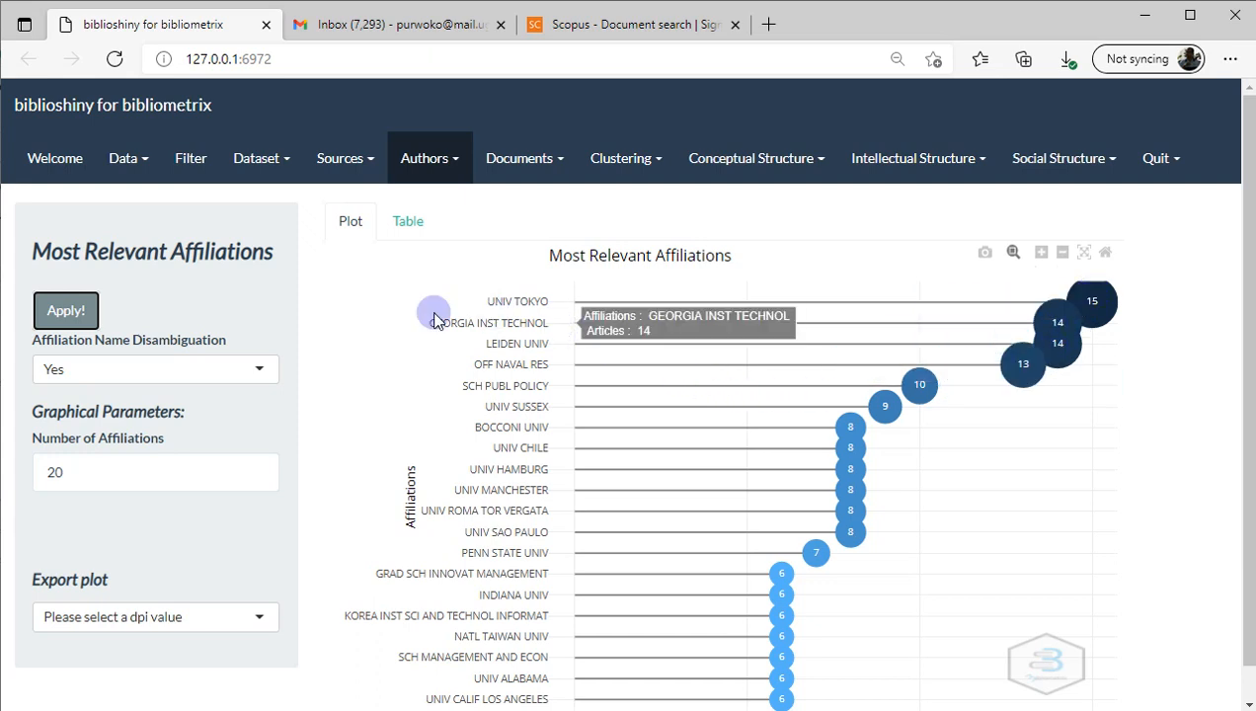
left_click(253, 373)
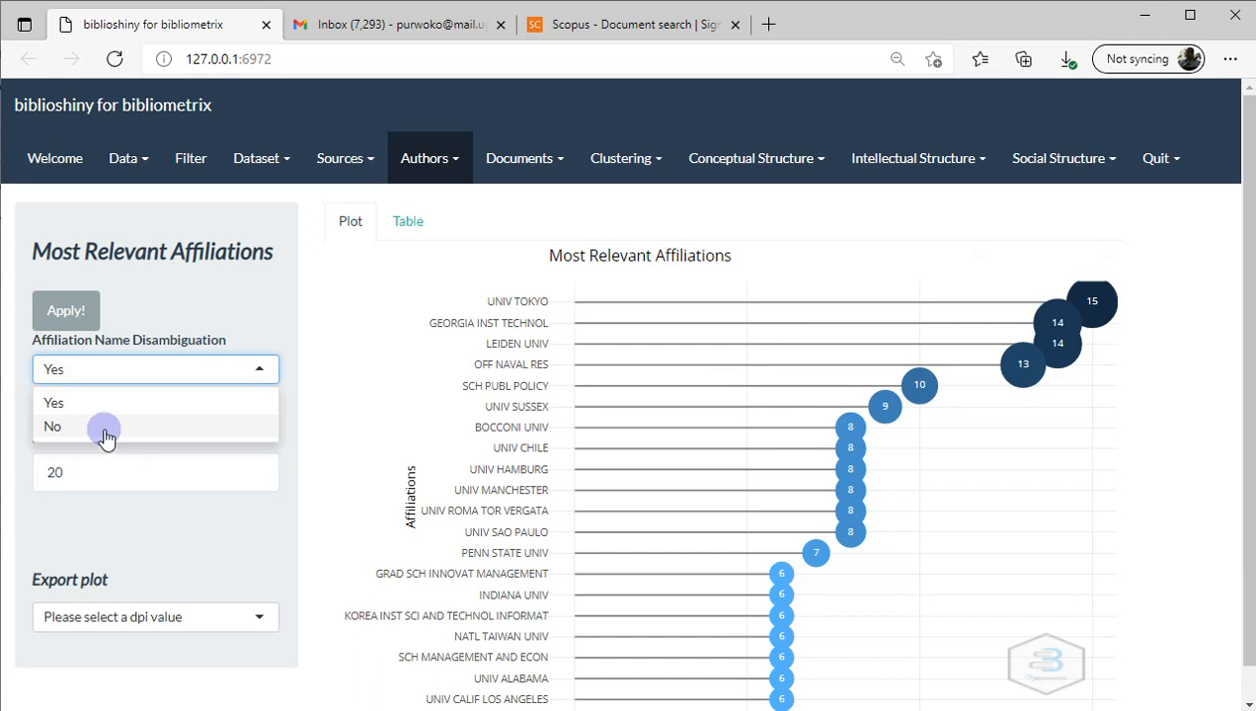
left_click(135, 403)
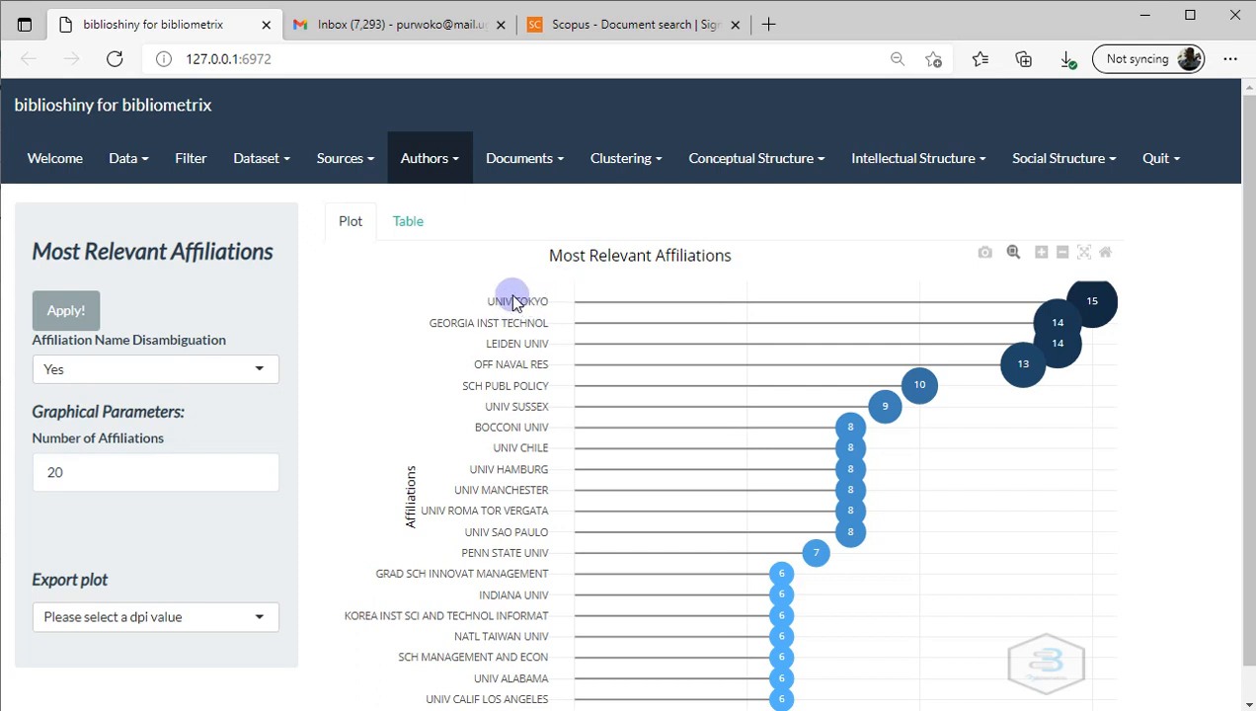
- Regenerate the Most Relevant Affiliations plot with affiliation name disambiguation set to No, and inspect the listed affiliations
left_click(164, 365)
left_click(55, 426)
left_click(61, 322)
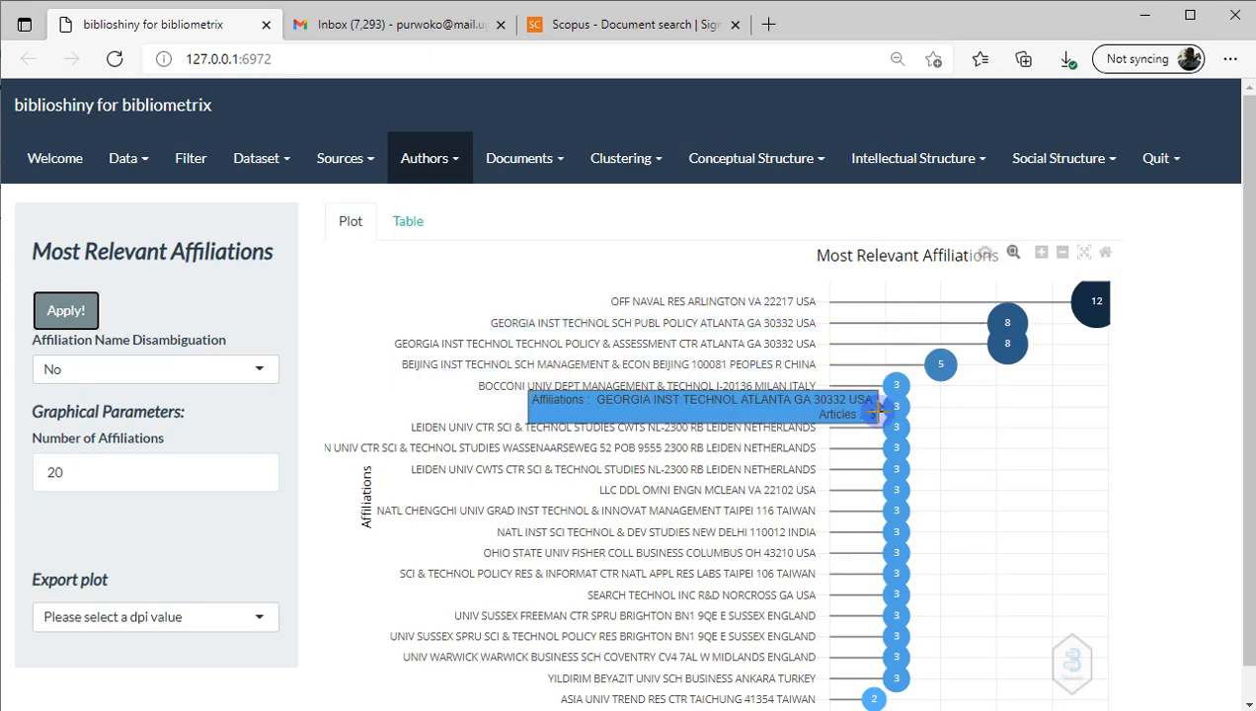
scroll(851, 413, "down", 1)
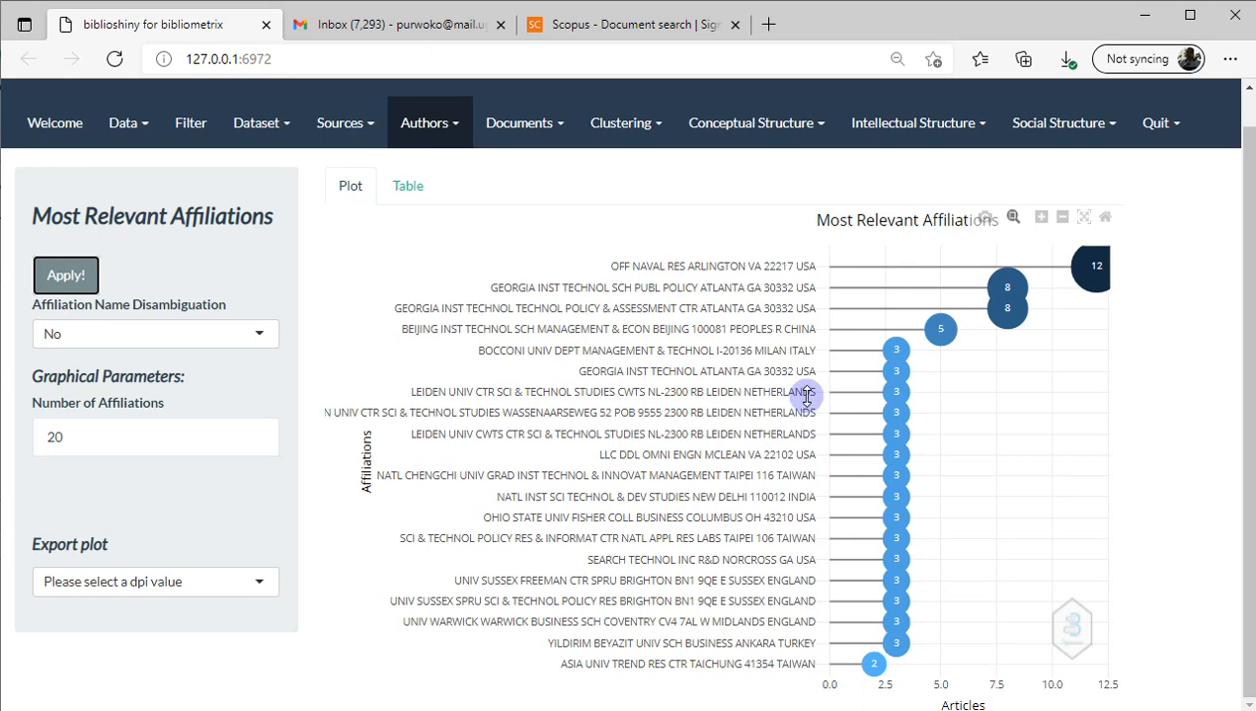
mouse_move(896, 368)
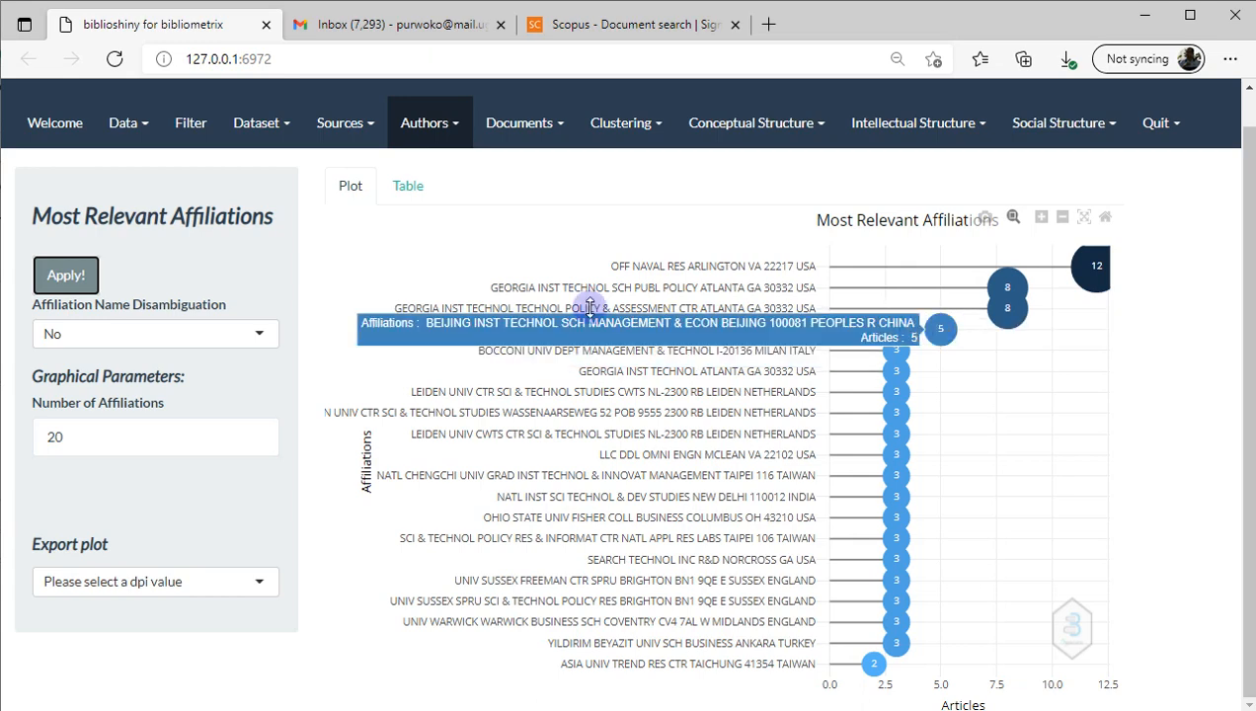
- Set affiliation name disambiguation back to Yes and regenerate the Most Relevant Affiliations plot
left_click(93, 333)
left_click(89, 368)
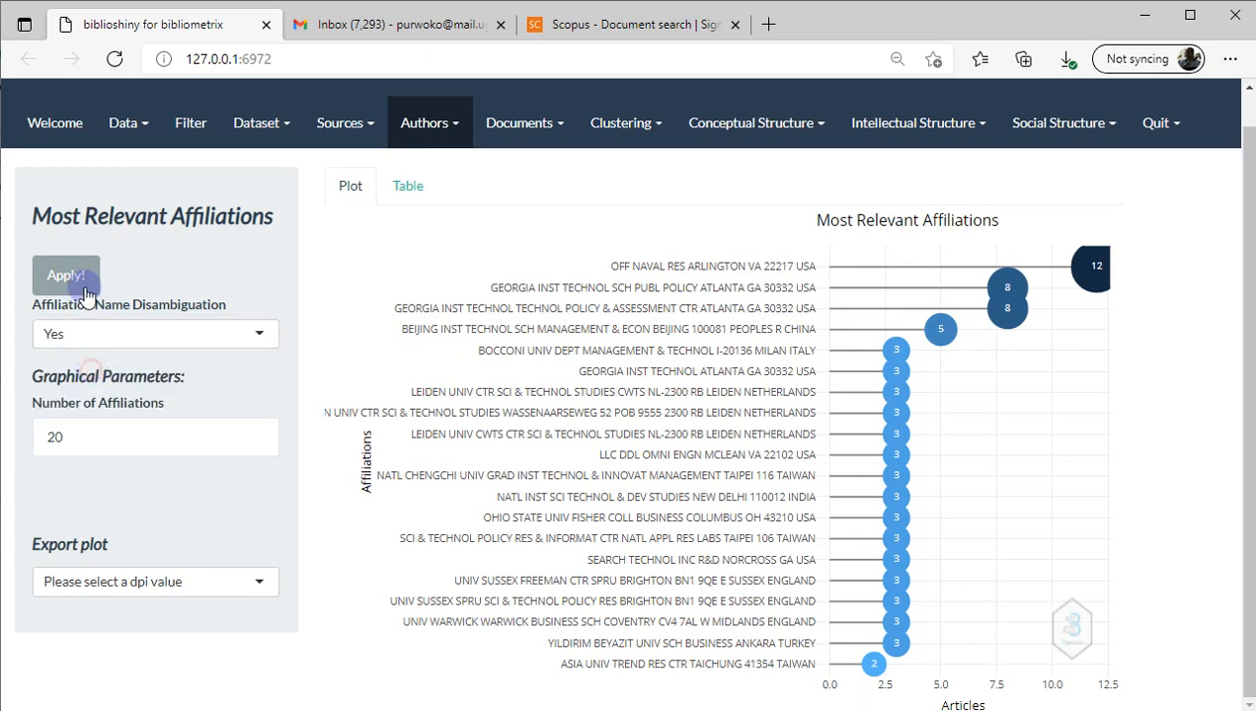
left_click(87, 276)
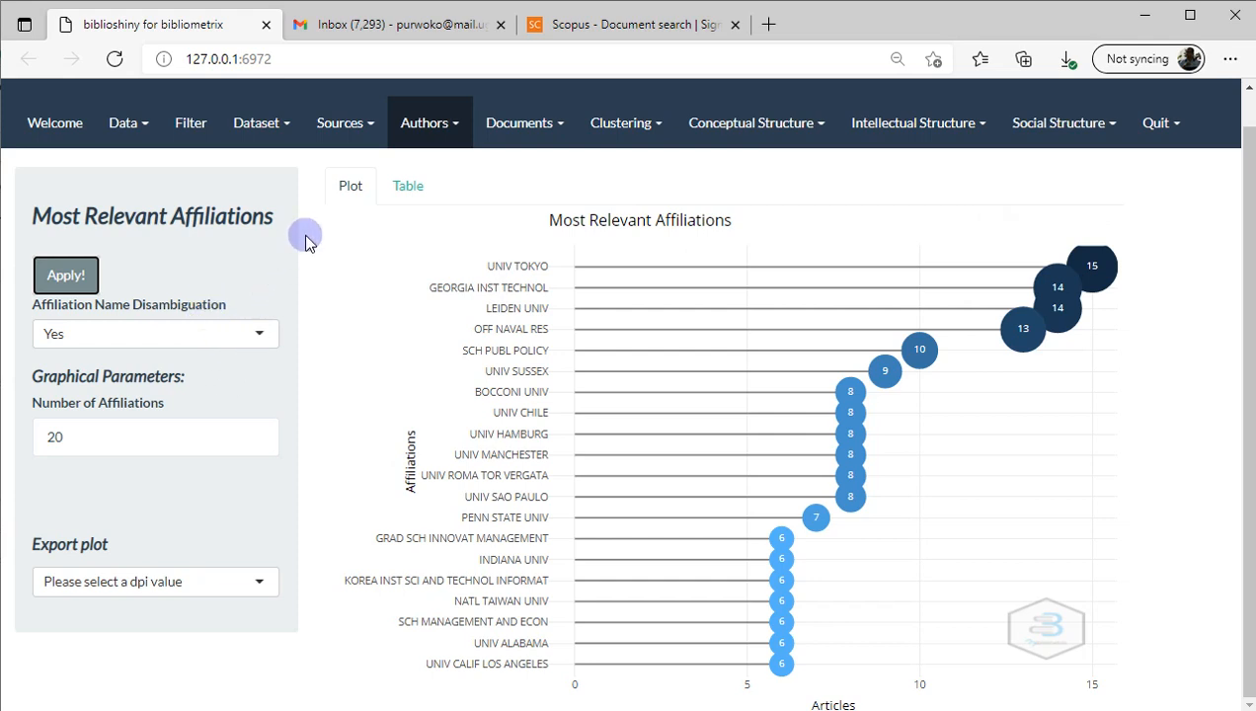
- Generate the Corresponding Author's Country plot for 20 countries, inspect the USA bar, and show the data as a table
left_click(426, 127)
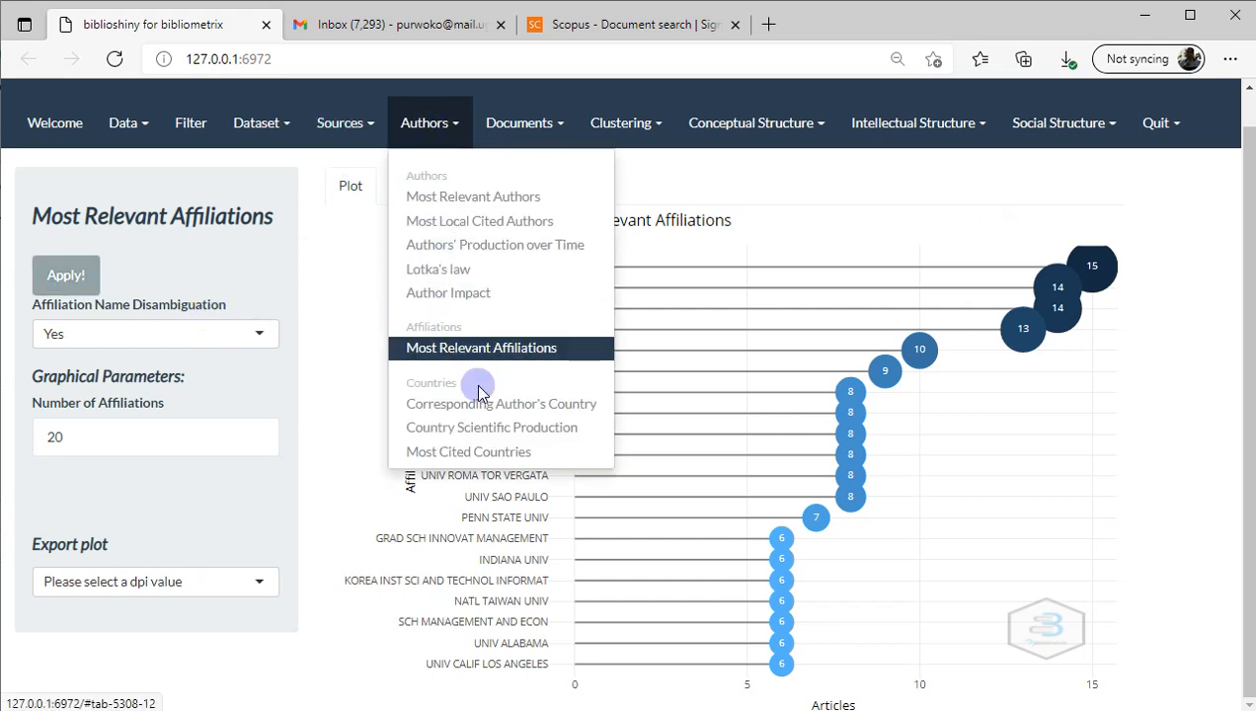
left_click(499, 412)
left_click(76, 309)
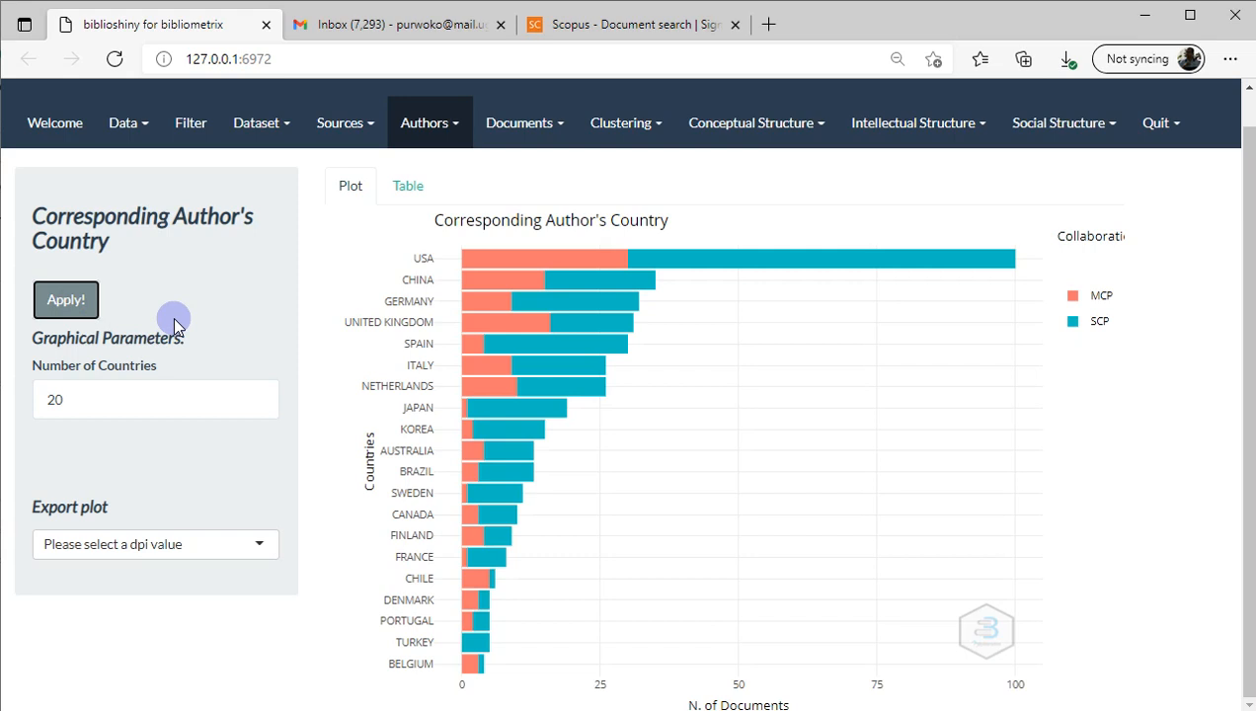
mouse_move(490, 260)
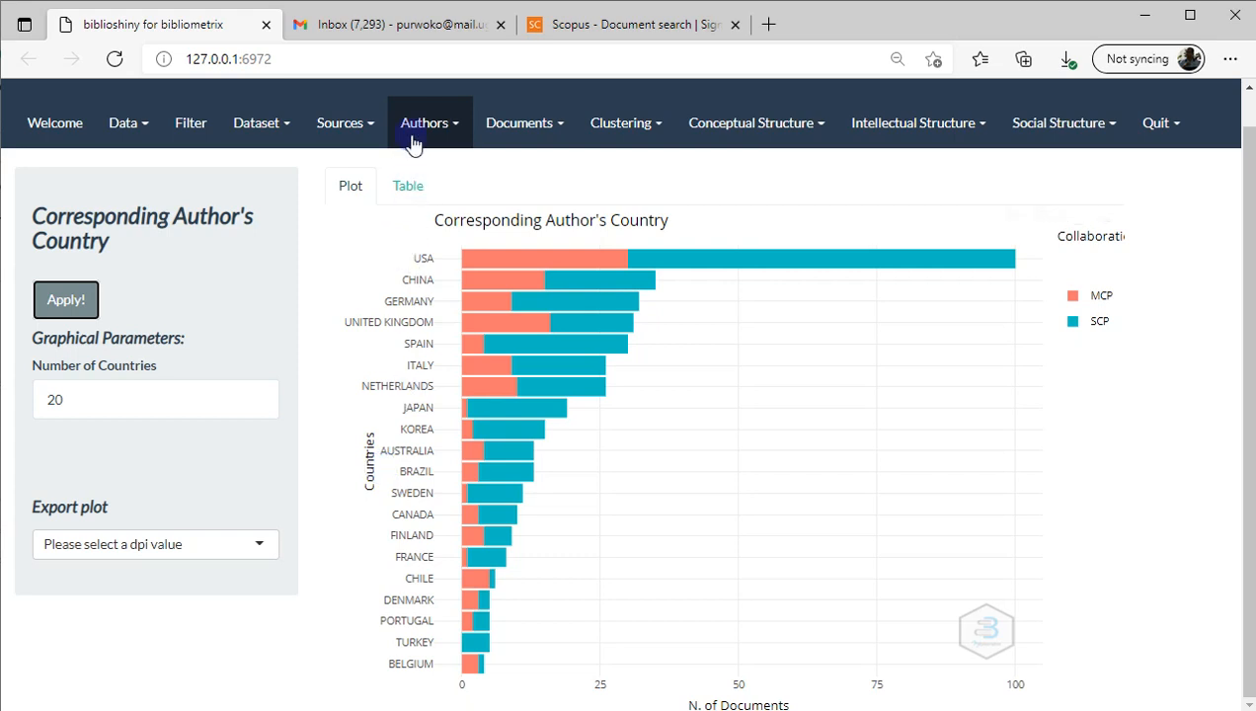
left_click(416, 184)
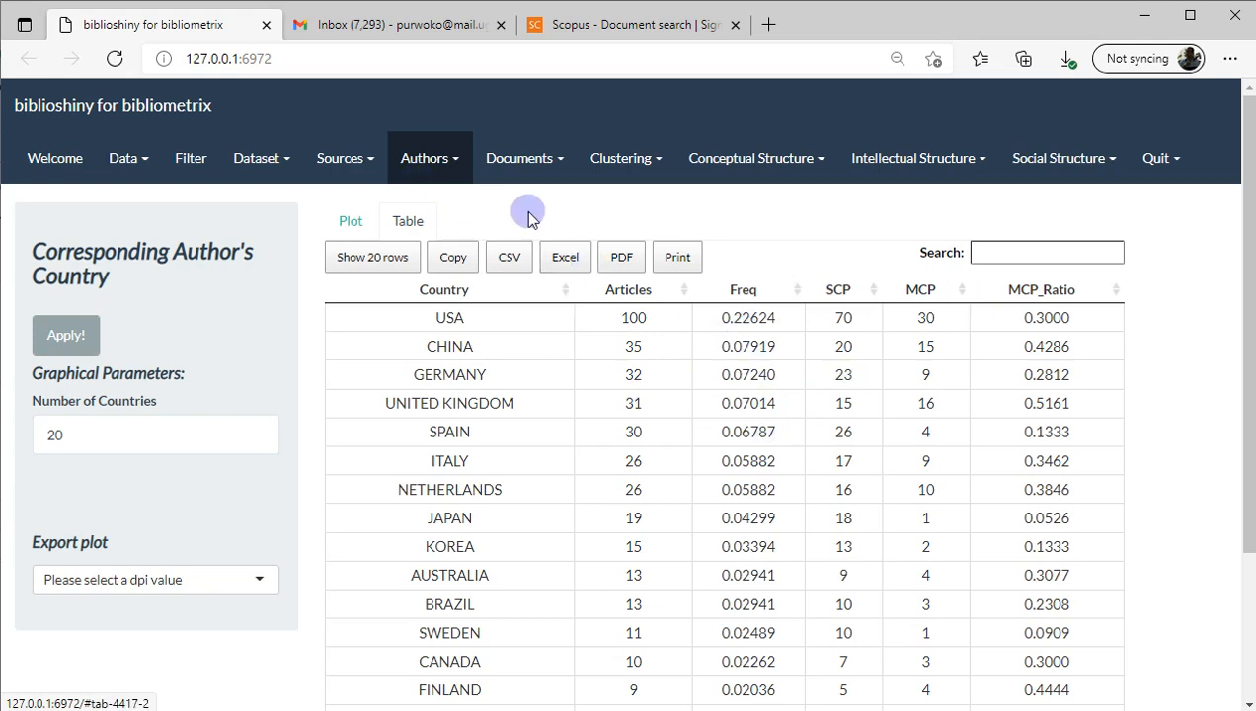
- Open the Country Scientific Production map and inspect the shading of the United States
left_click(428, 163)
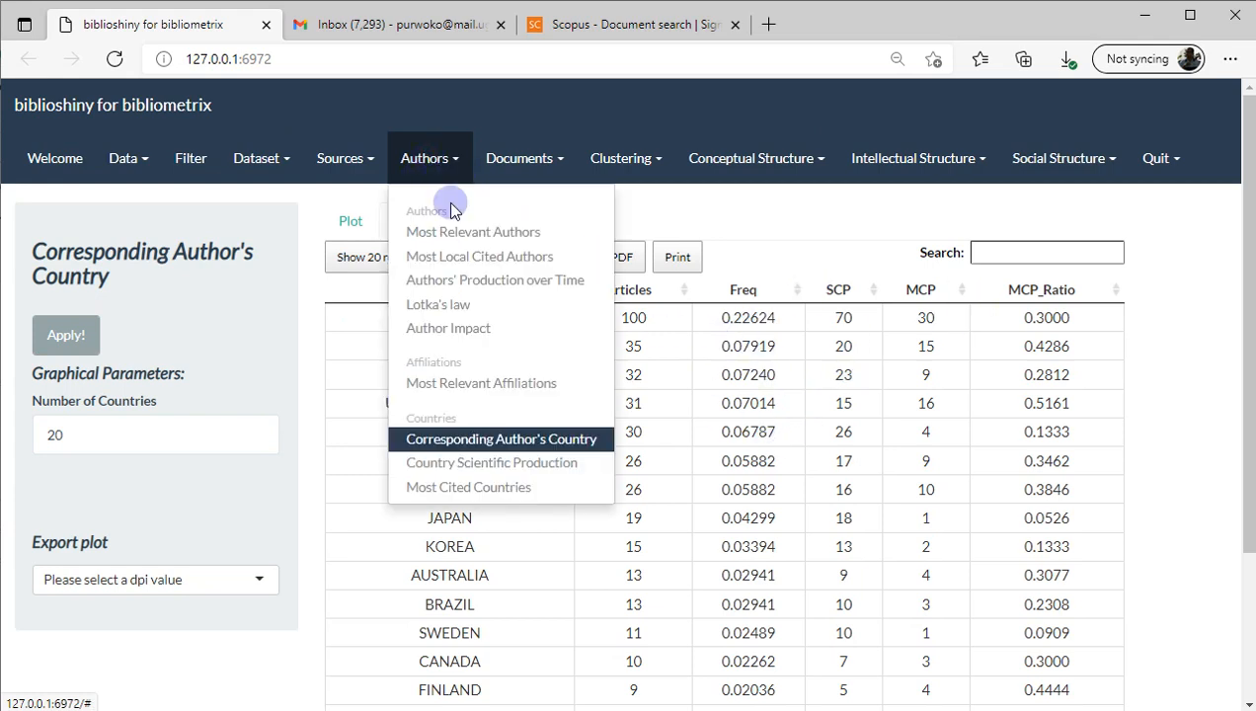
left_click(505, 462)
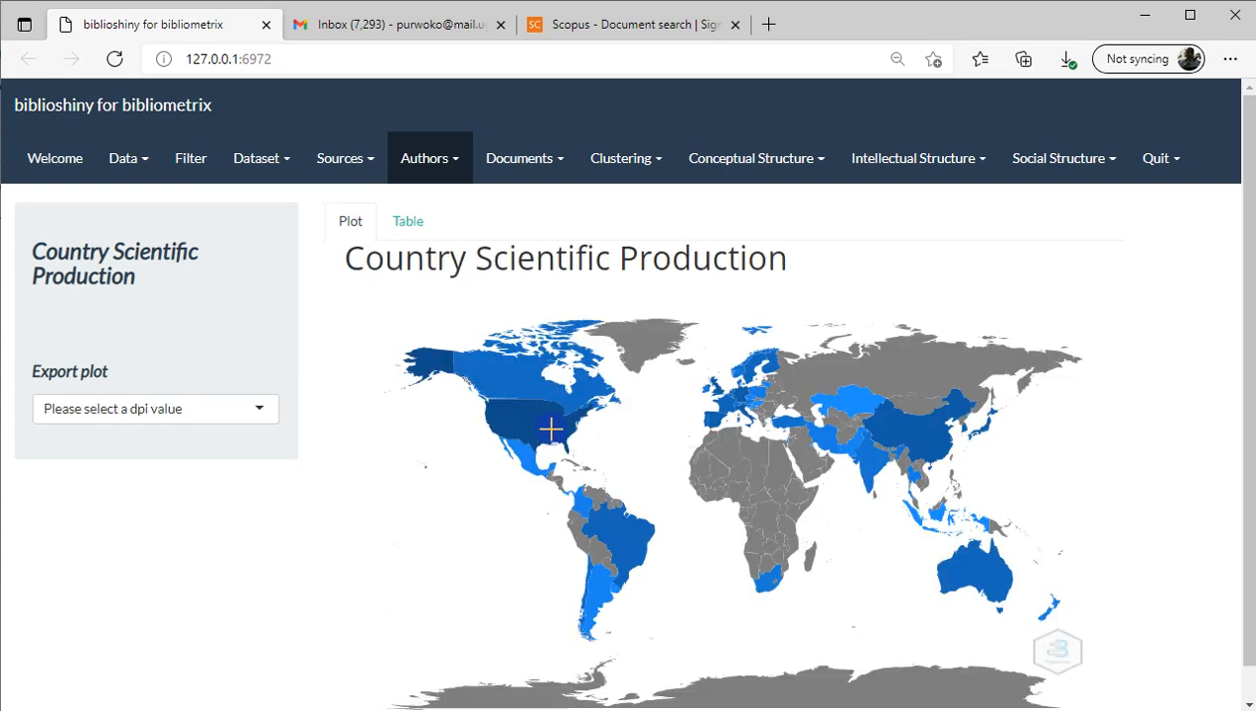
mouse_move(525, 415)
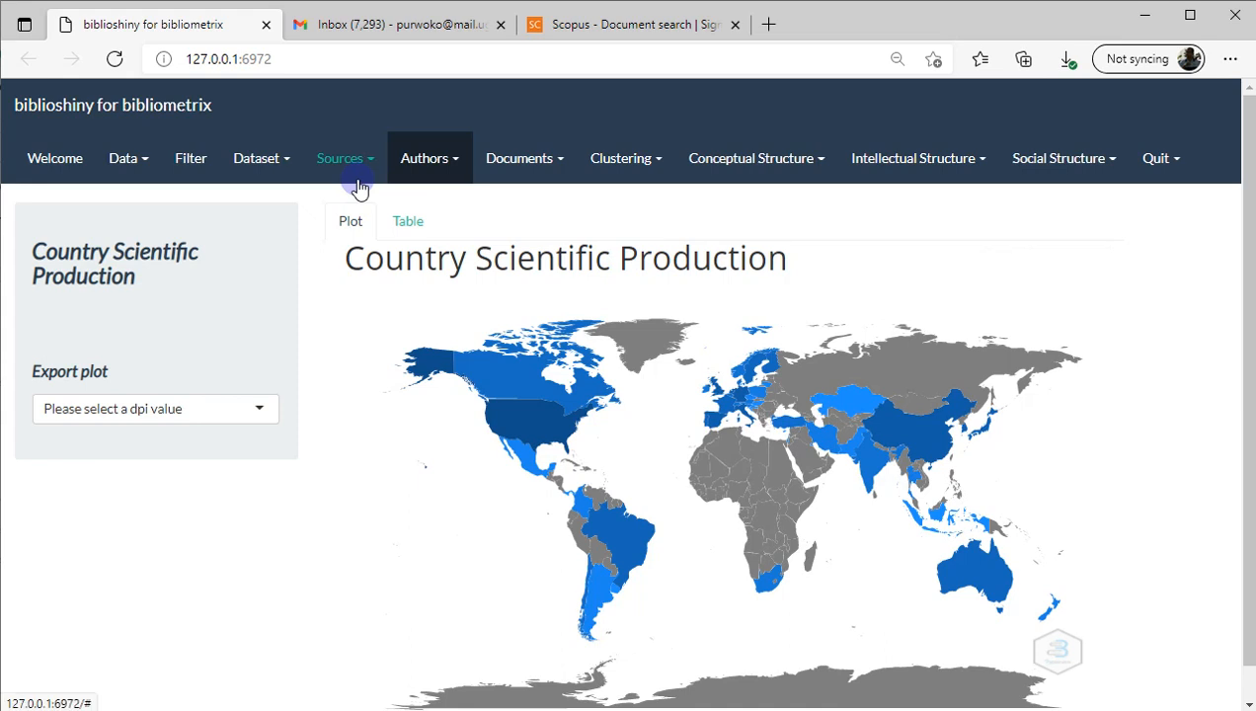
- Return to the Corresponding Author's Country analysis and compare its plot with the data table
left_click(424, 168)
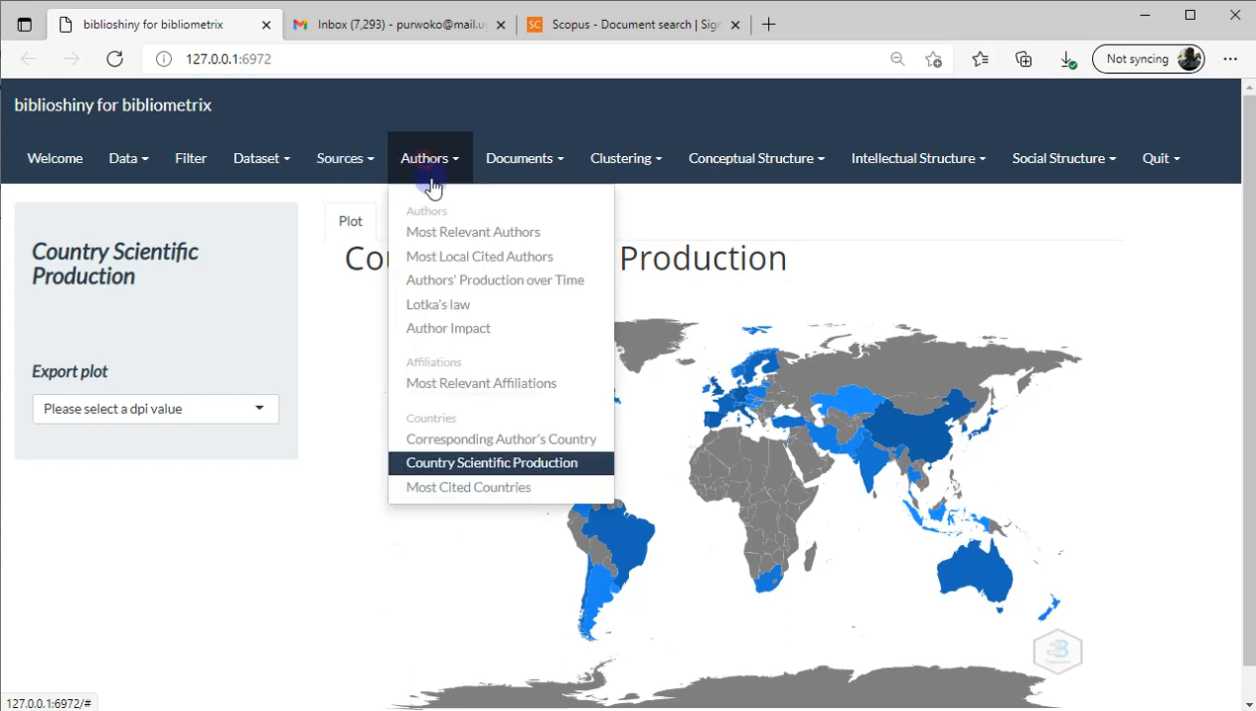
left_click(476, 439)
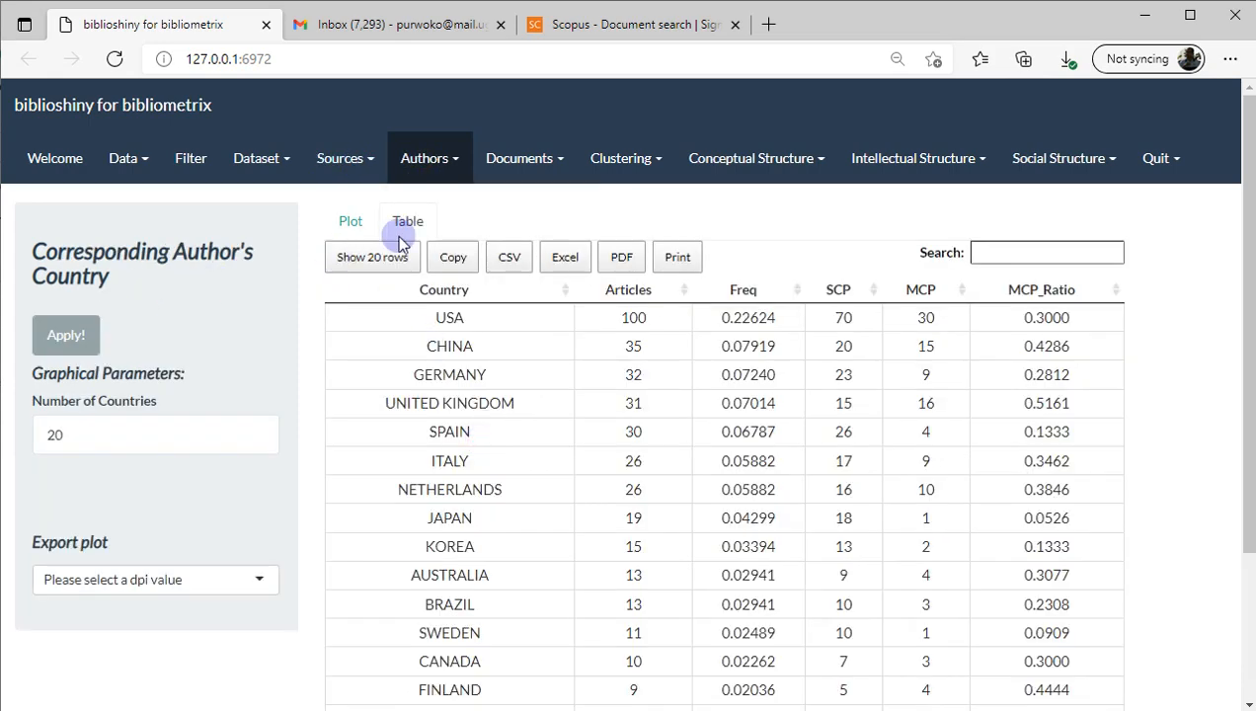
left_click(352, 224)
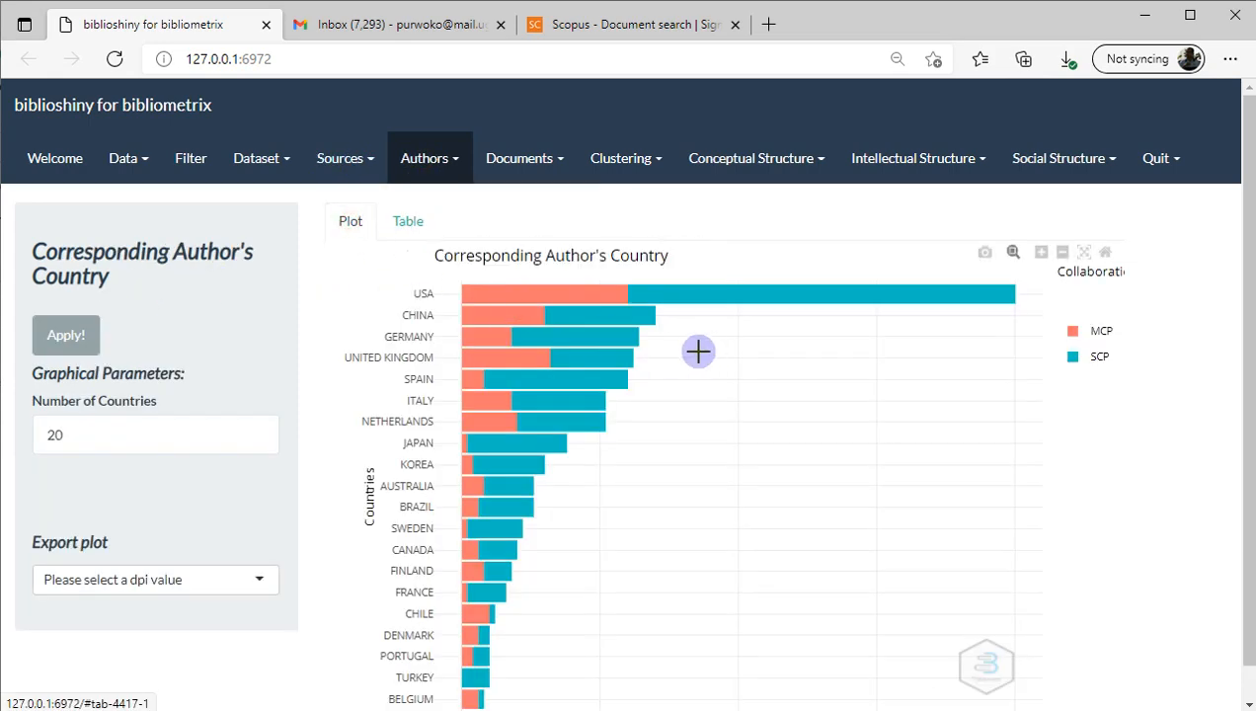
left_click(410, 221)
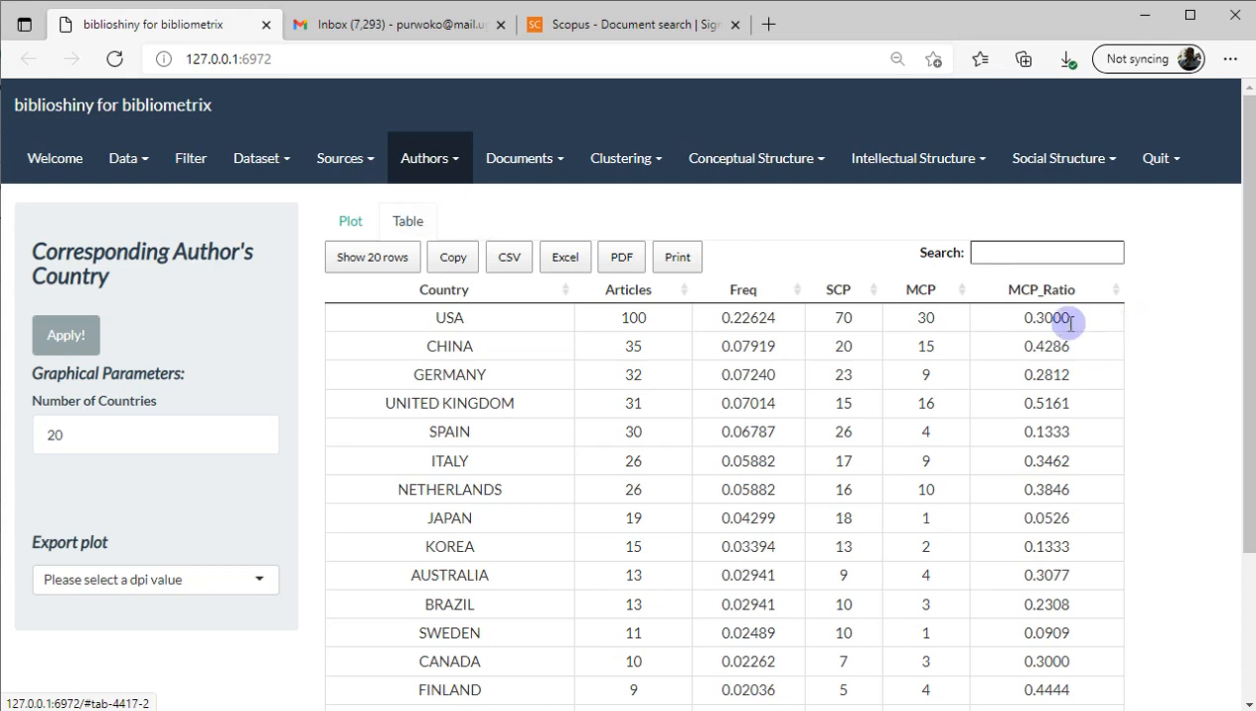
- Highlight the United Kingdom's row, article count and MCP value in the Corresponding Author's Country table
left_click(1044, 403)
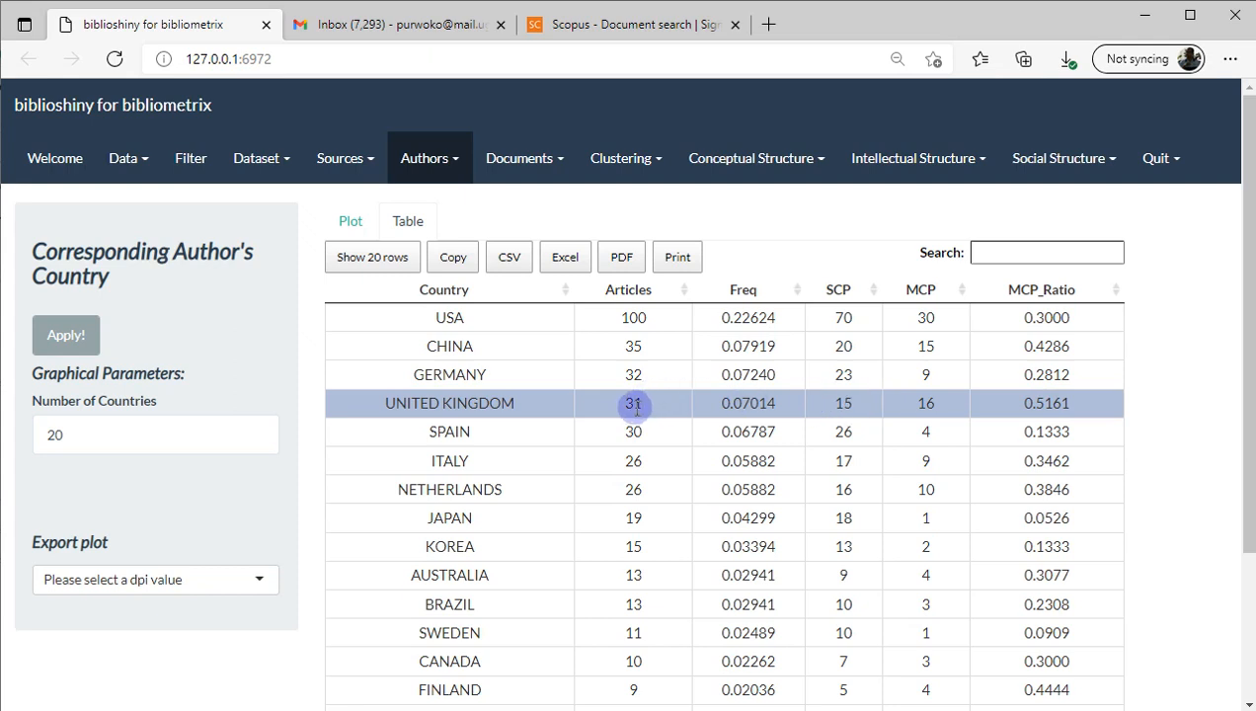
left_click_drag(642, 405, 623, 410)
left_click_drag(914, 405, 942, 402)
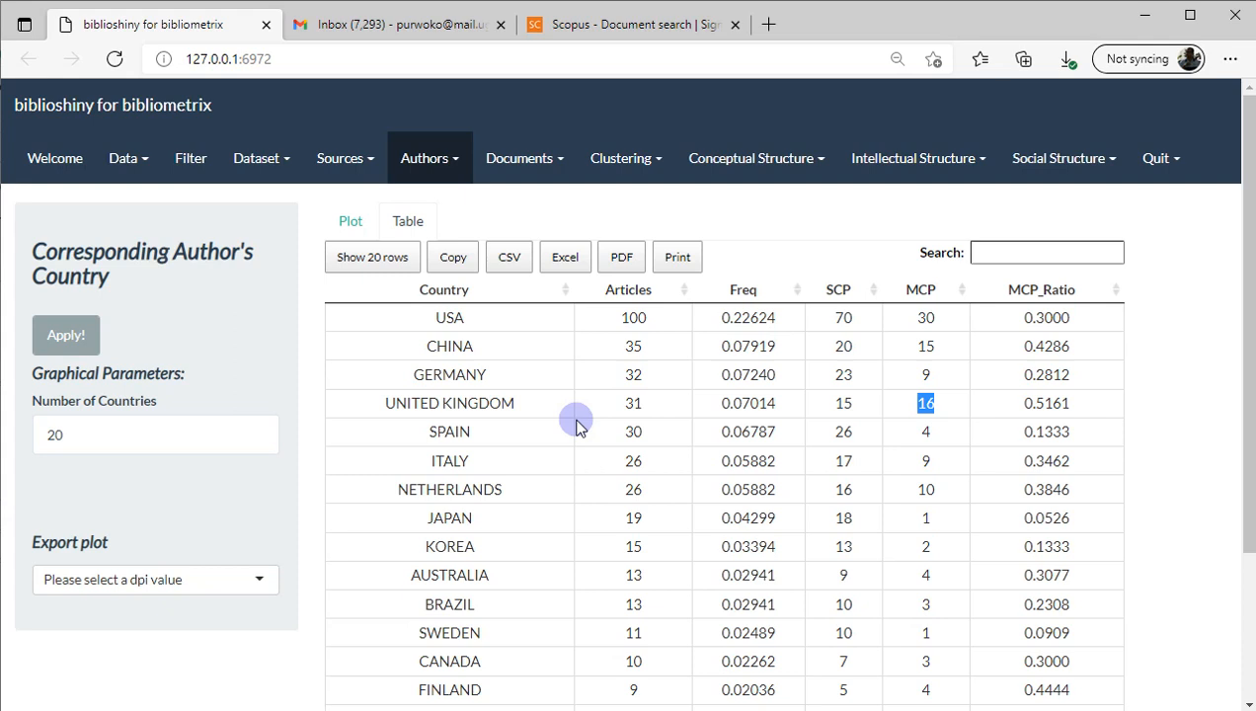
- Generate the Most Cited Countries plot by Total Citations for 20 countries, and inspect the USA and Netherlands values
left_click(424, 158)
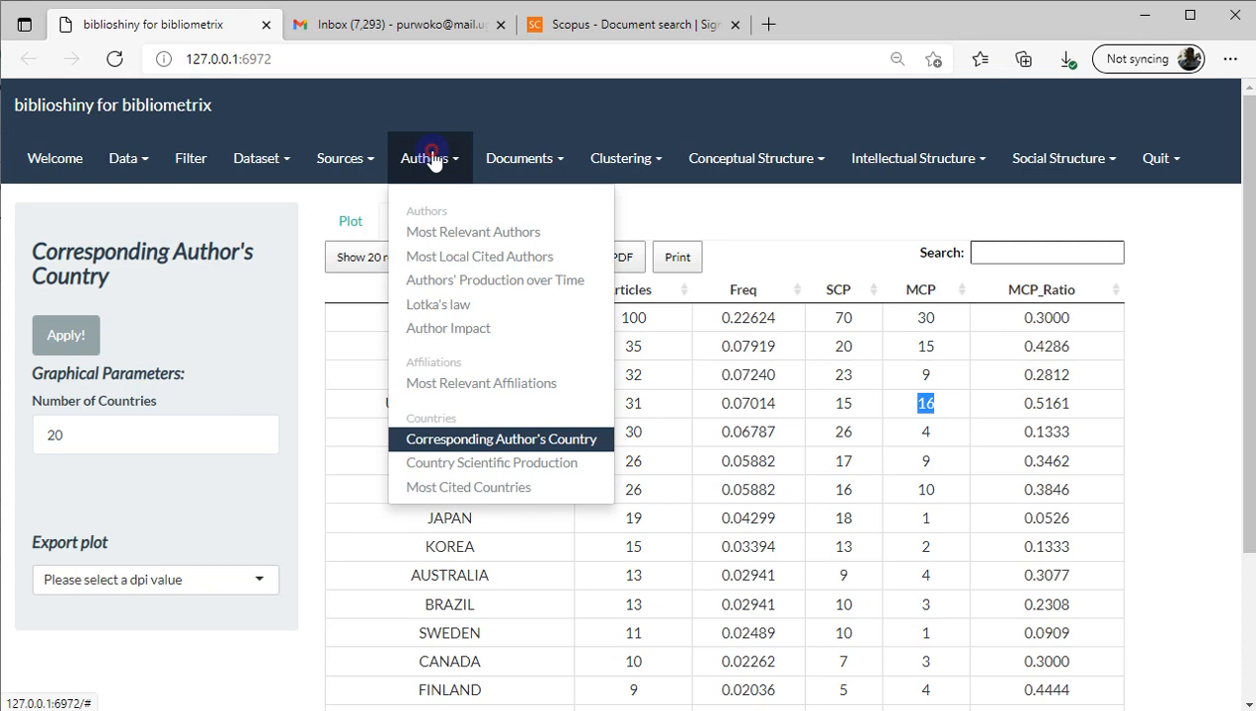
left_click(476, 487)
left_click(77, 313)
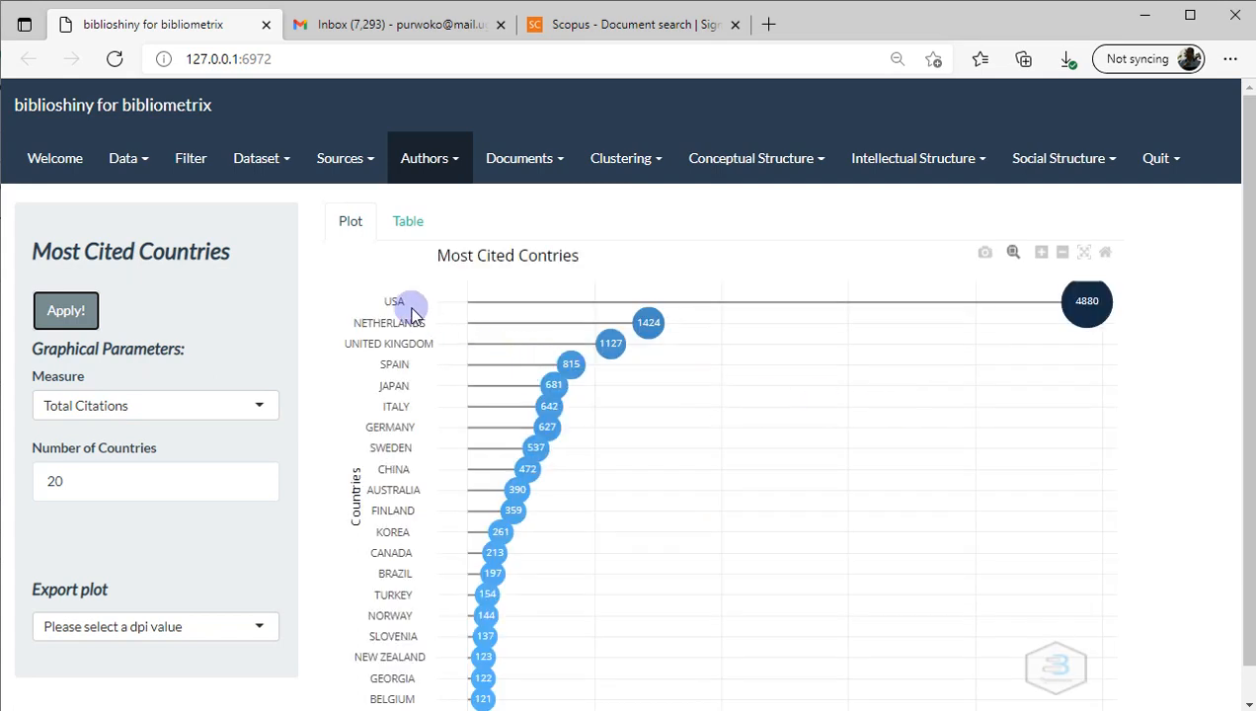
mouse_move(1084, 300)
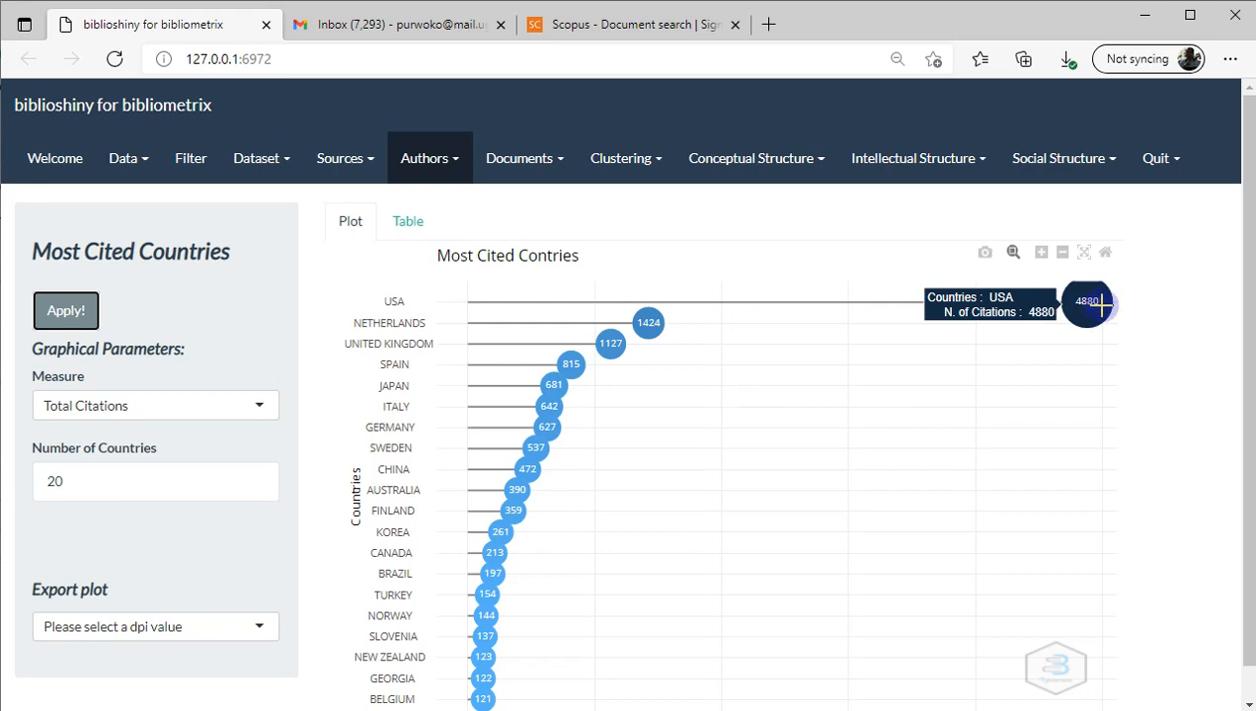
mouse_move(652, 322)
- Open the measure options of the Most Cited Countries plot
left_click(188, 406)
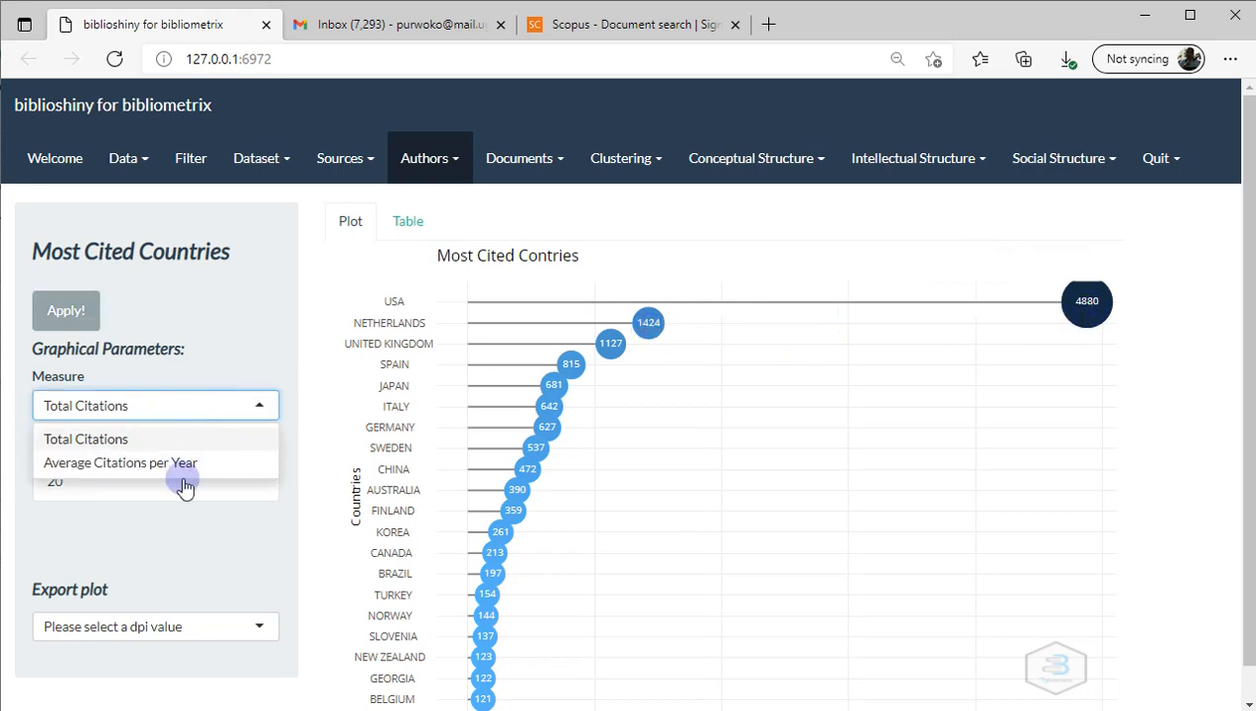